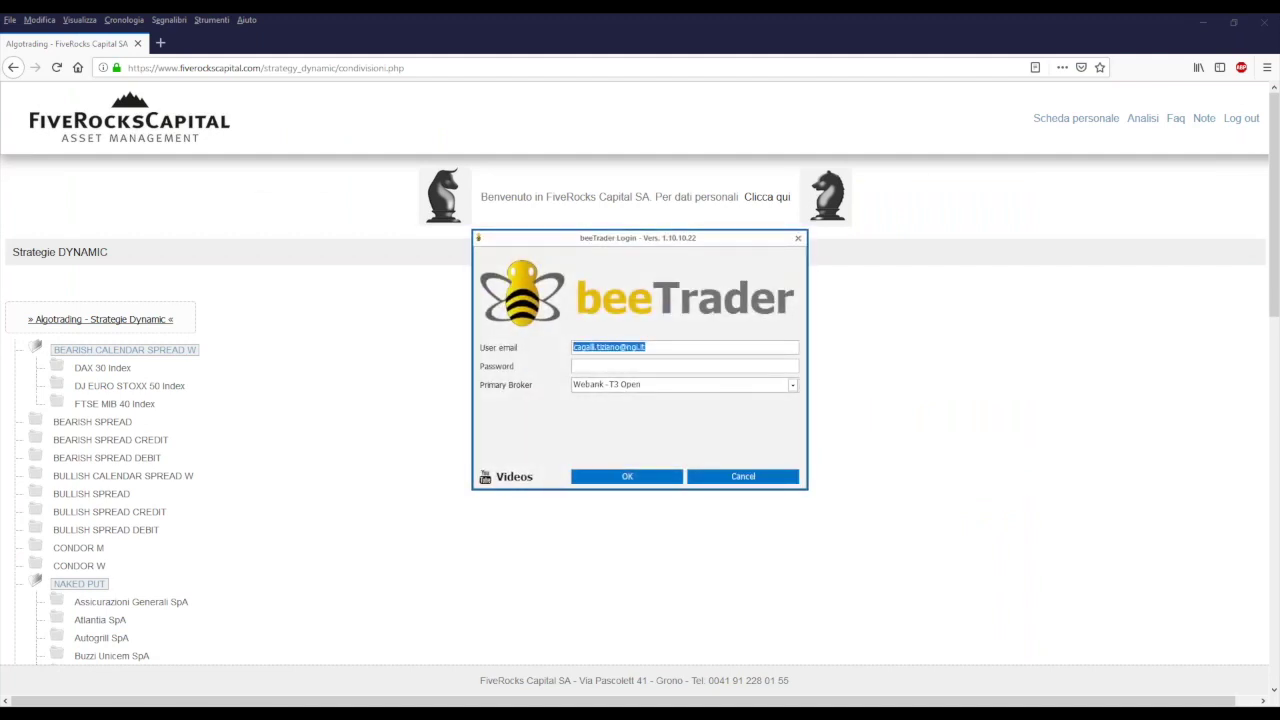
Step: Enter the account password and log in to beeTrader with Webank - T3 Open as the primary broker
left_click(685, 366)
type("••••••")
key("Tab")
key("Return")
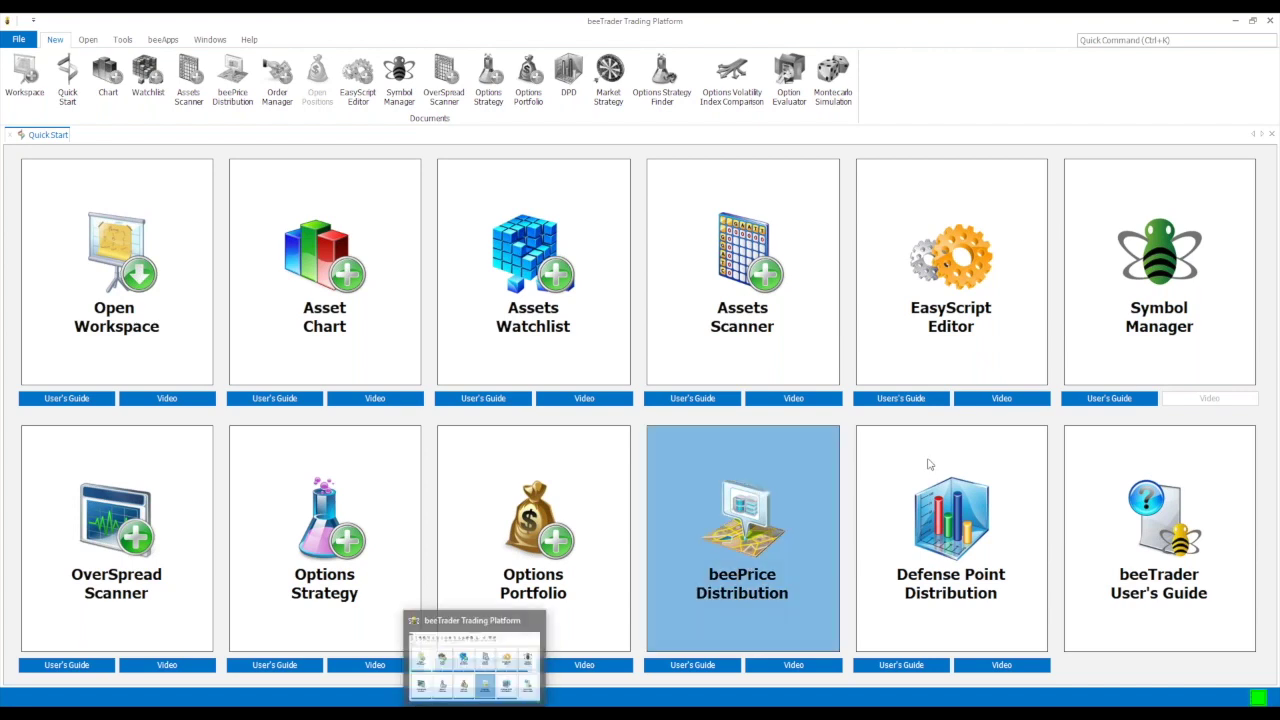
Step: Create a new assets watchlist and group its symbol selection list by Market
left_click(524, 298)
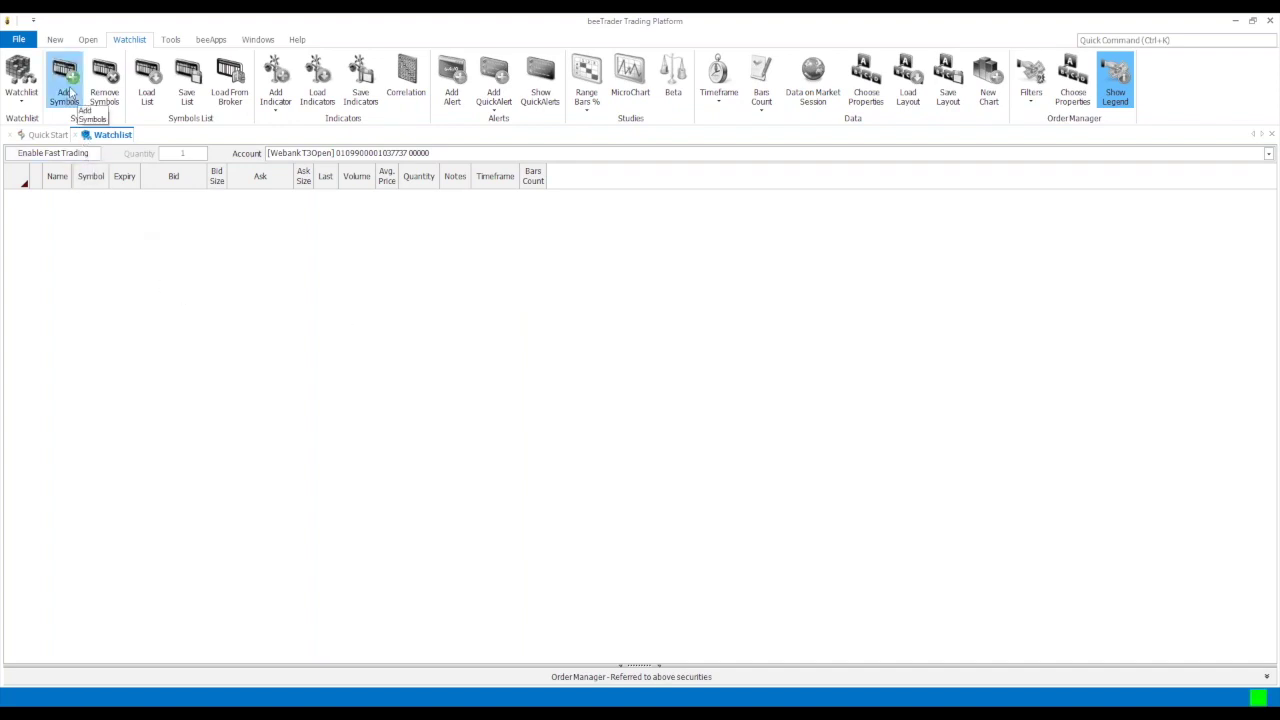
left_click(66, 88)
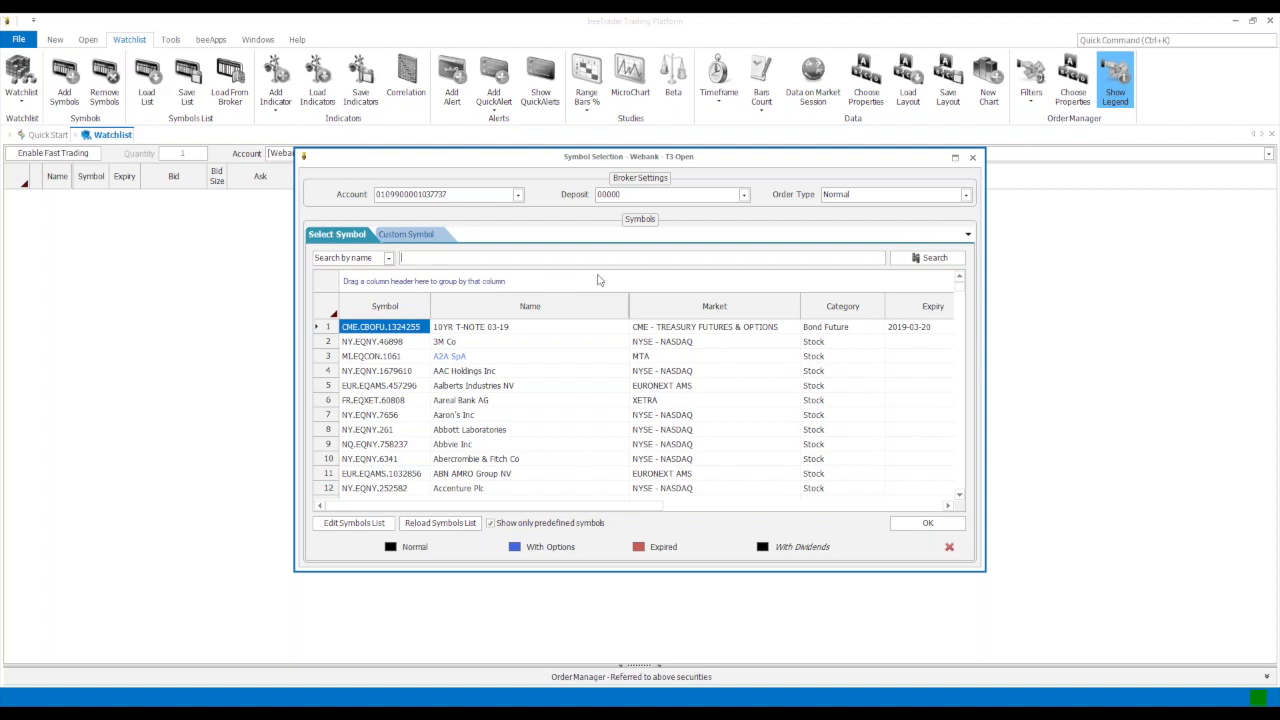
left_click(724, 305)
left_click_drag(724, 305, 701, 285)
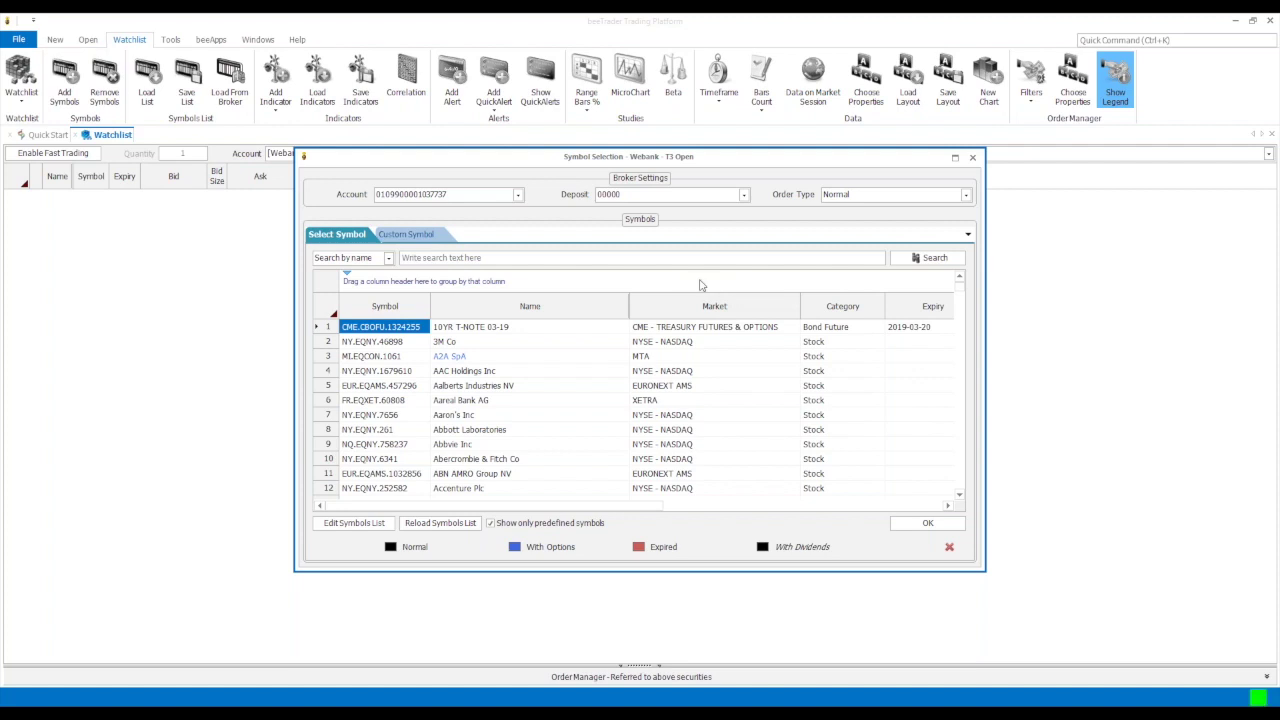
Step: Expand the MTA market group and look through its stocks
scroll(571, 383, "down", 2)
scroll(571, 383, "down", 3)
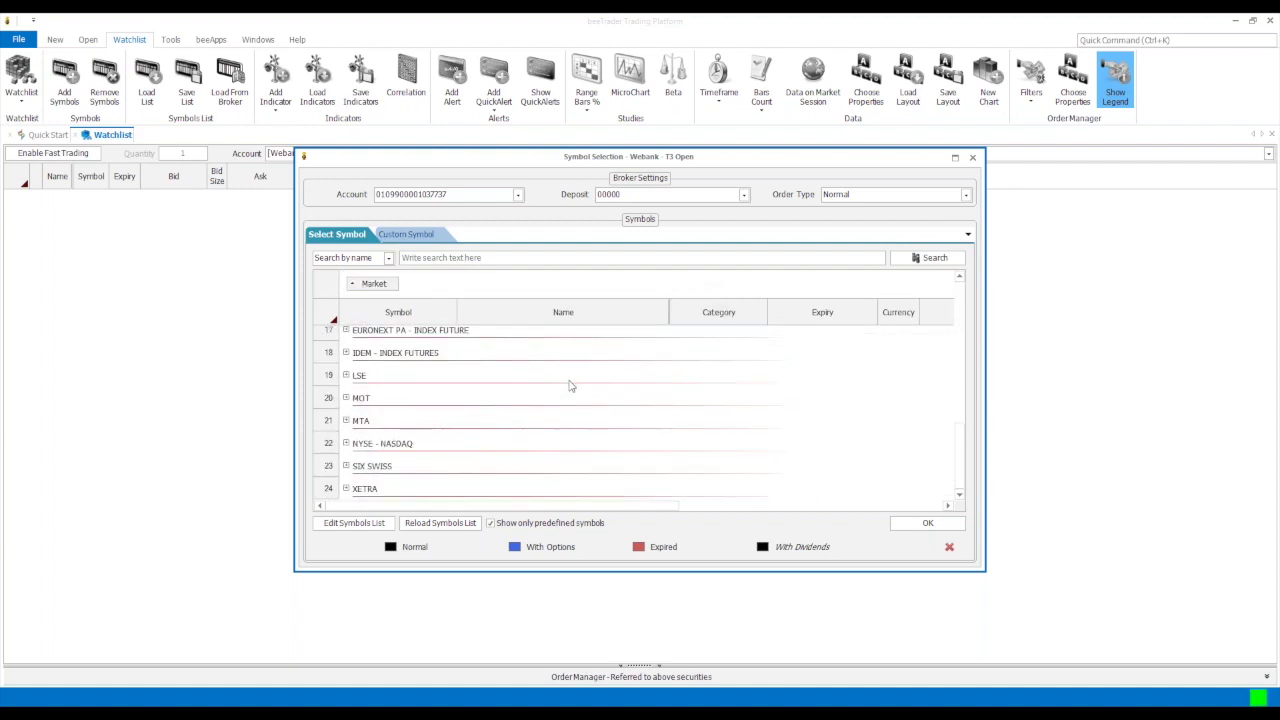
scroll(571, 384, "up", 3)
scroll(571, 385, "down", 3)
left_click(346, 421)
scroll(500, 422, "down", 3)
scroll(500, 422, "down", 20)
scroll(500, 422, "up", 15)
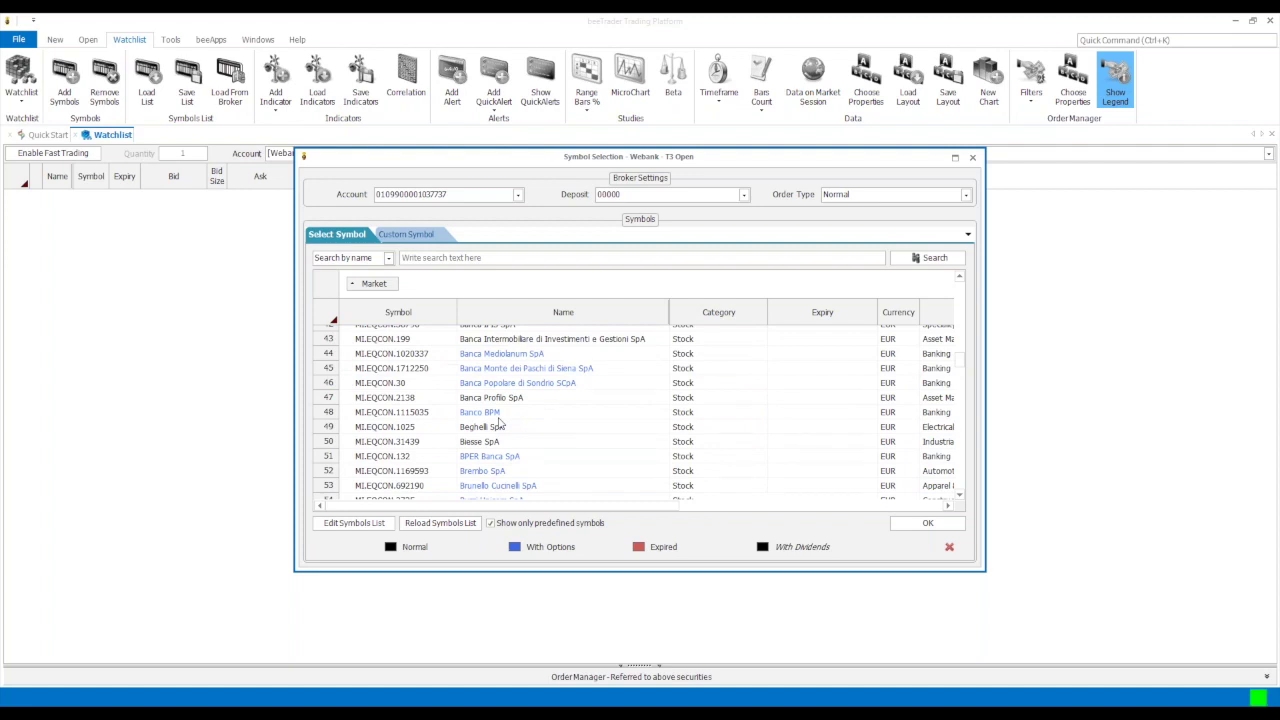
scroll(499, 424, "up", 2)
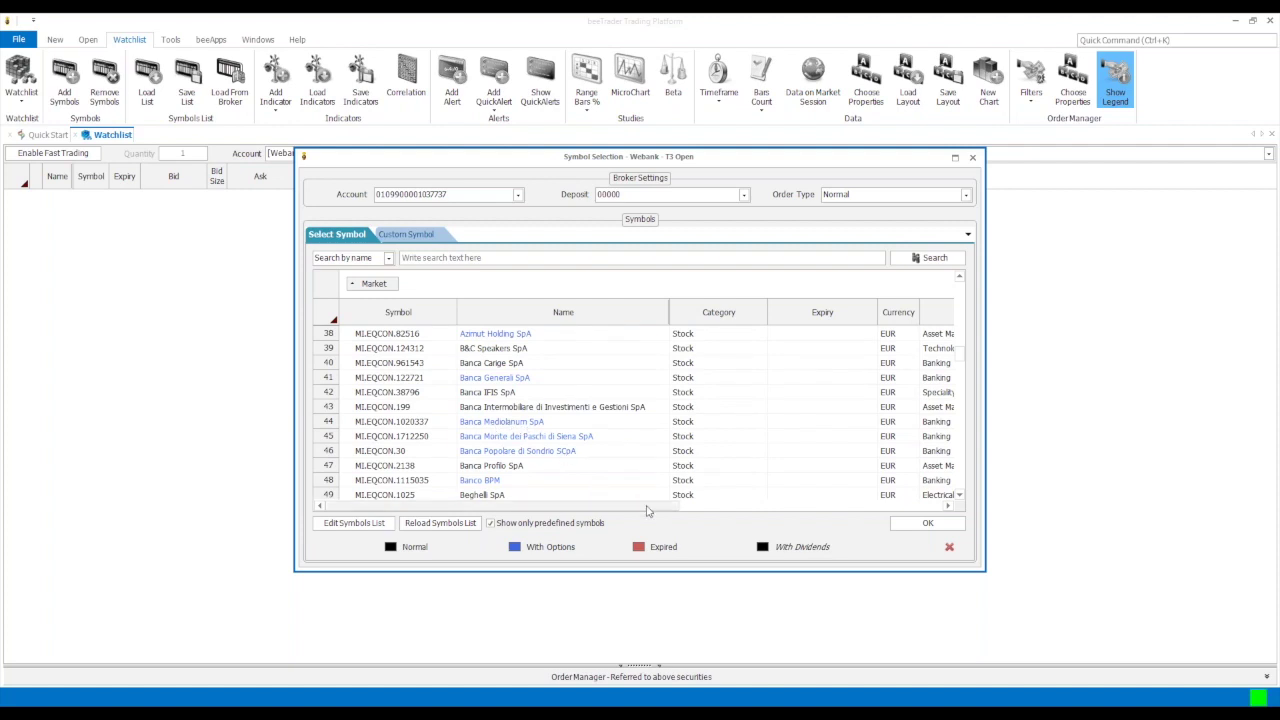
Step: Group the symbols by the Options column as well, and expand the Checked subgroup under MTA
left_click_drag(650, 507, 784, 526)
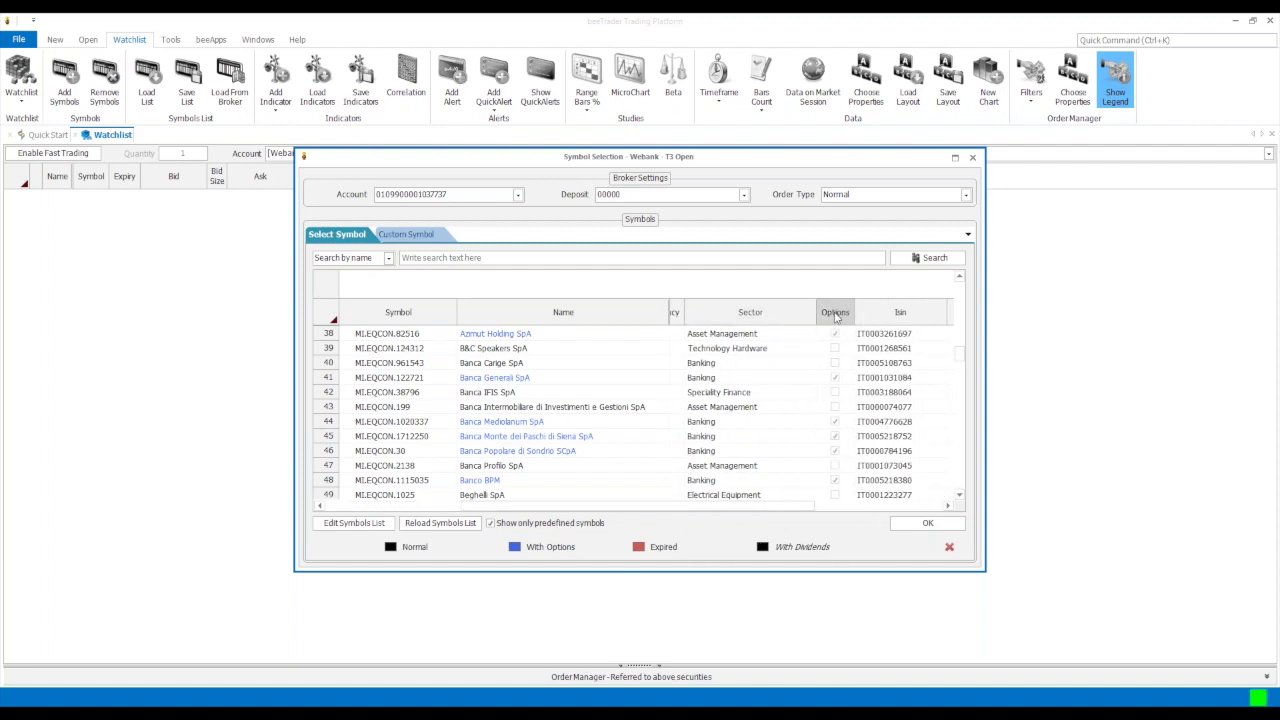
left_click_drag(835, 315, 800, 289)
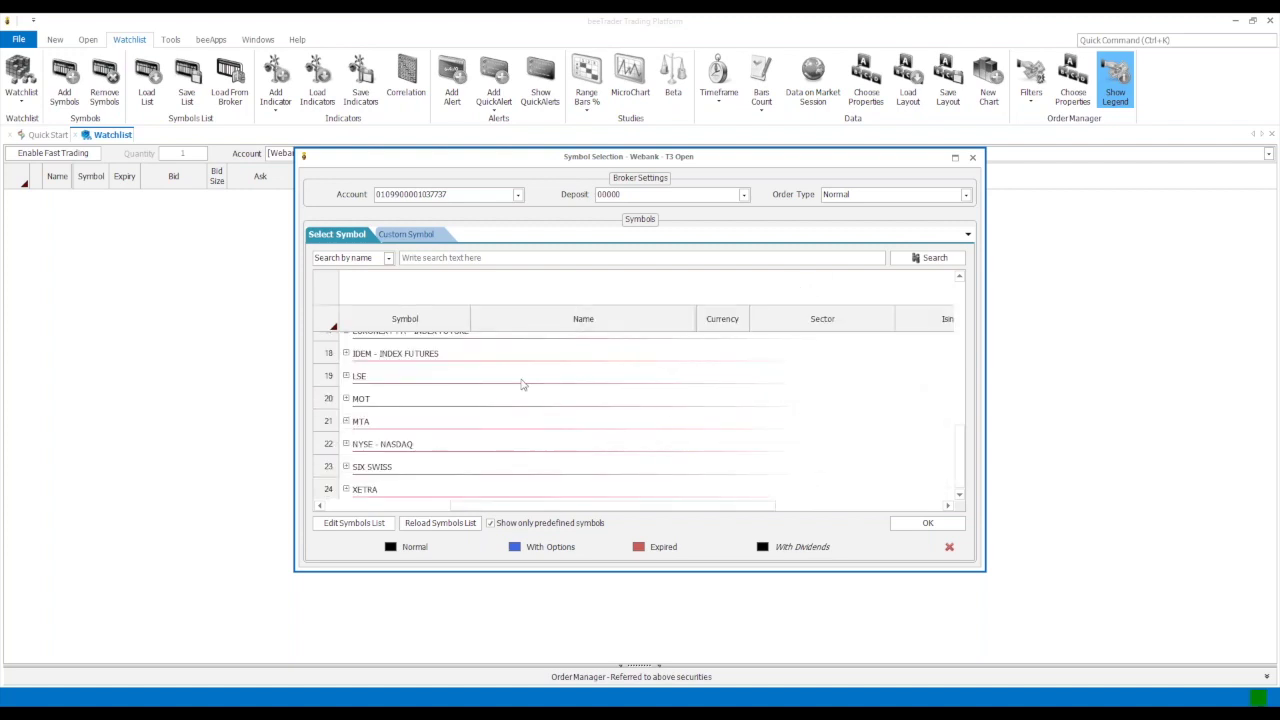
left_click(346, 421)
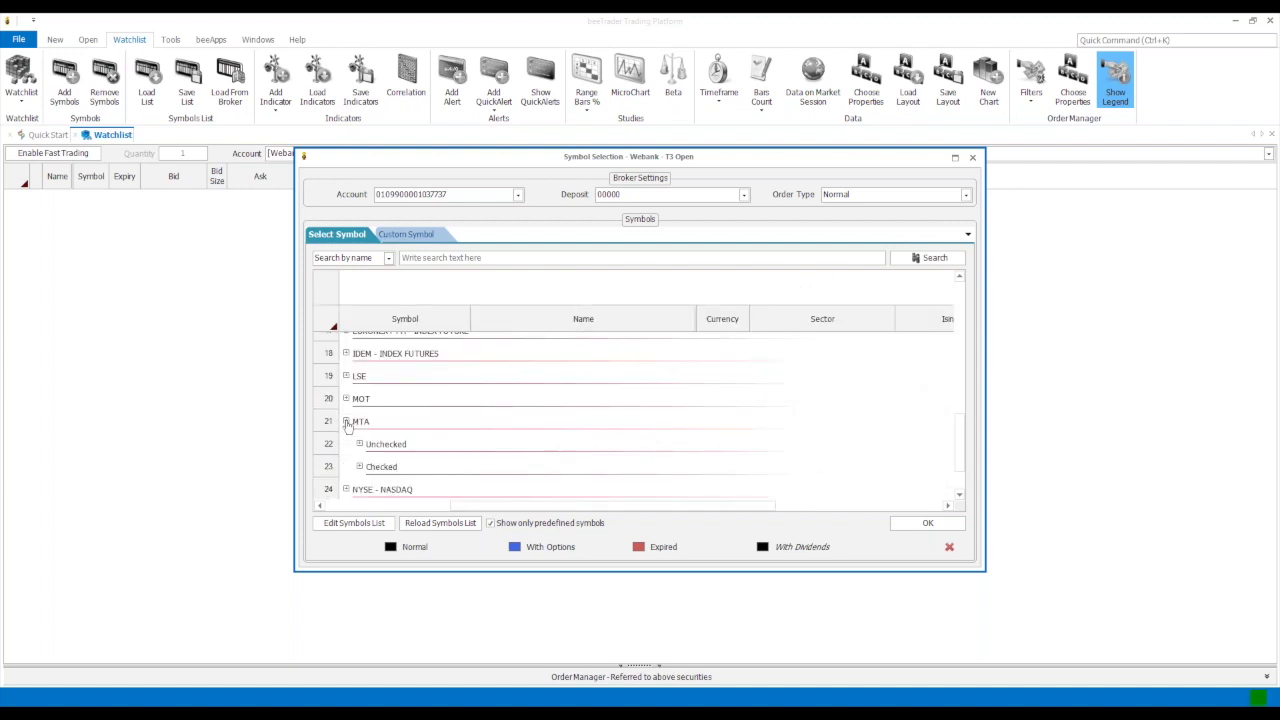
scroll(511, 403, "down", 1)
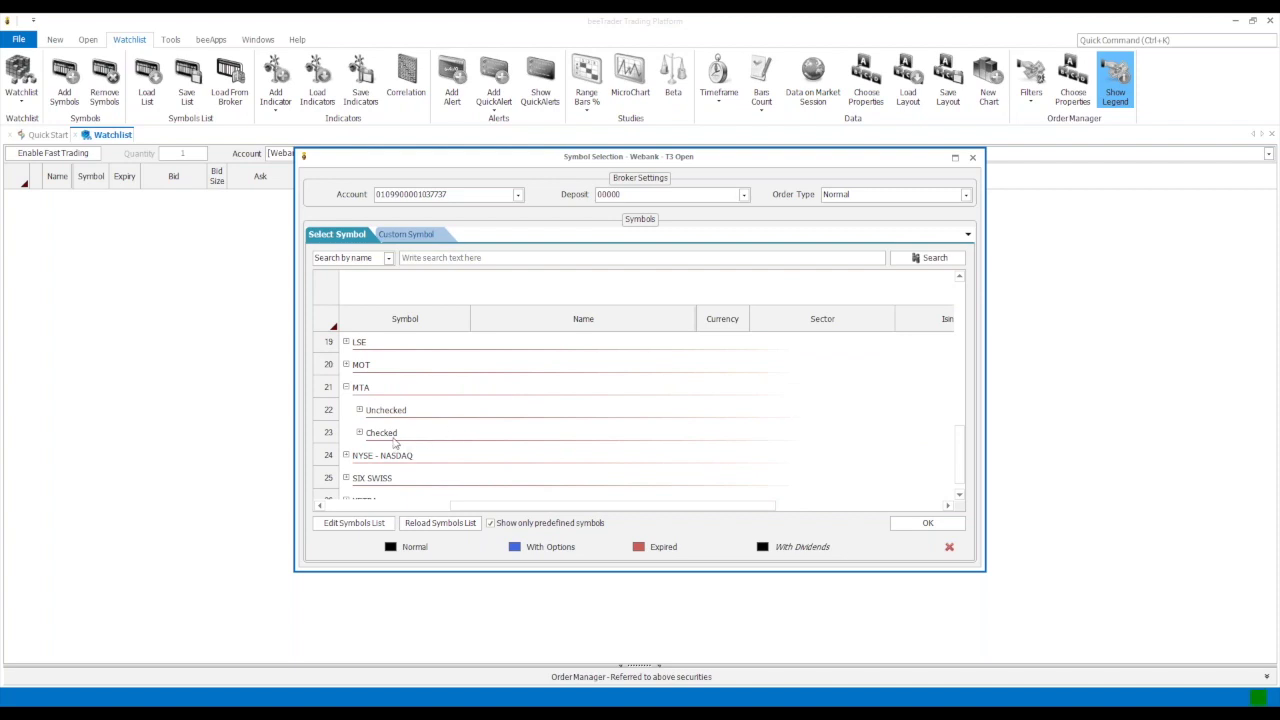
left_click(359, 410)
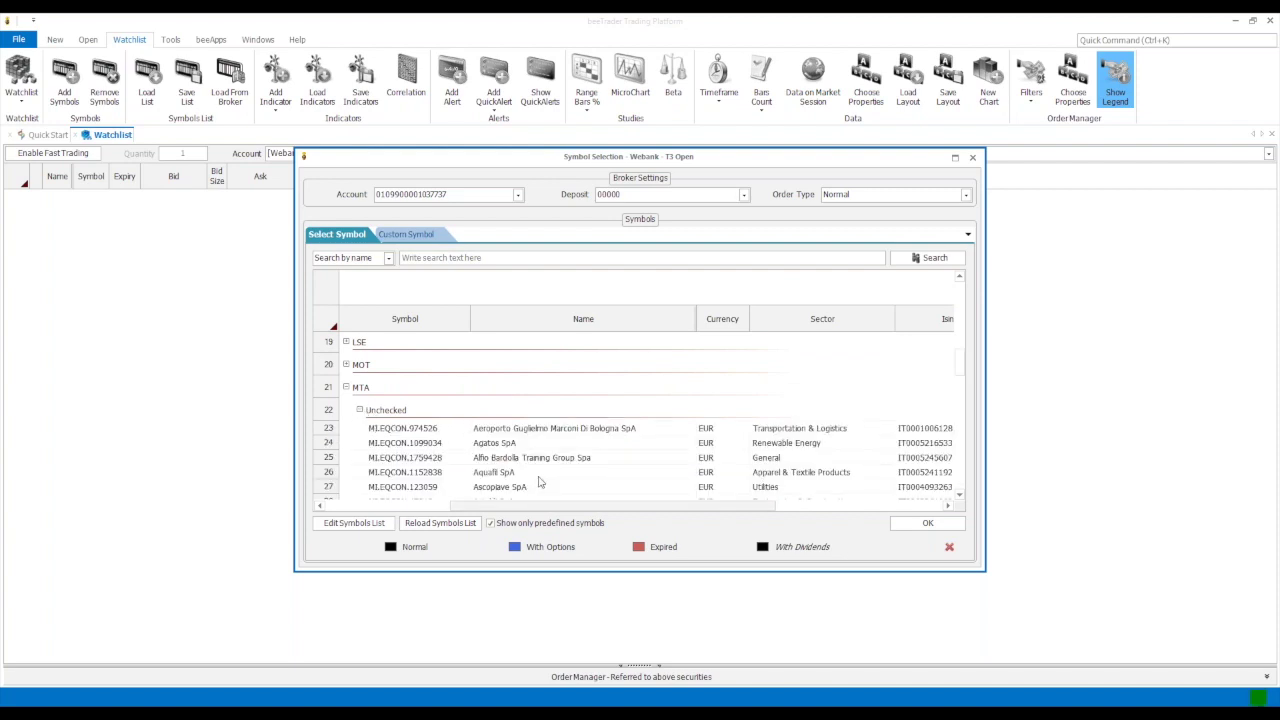
left_click(359, 410)
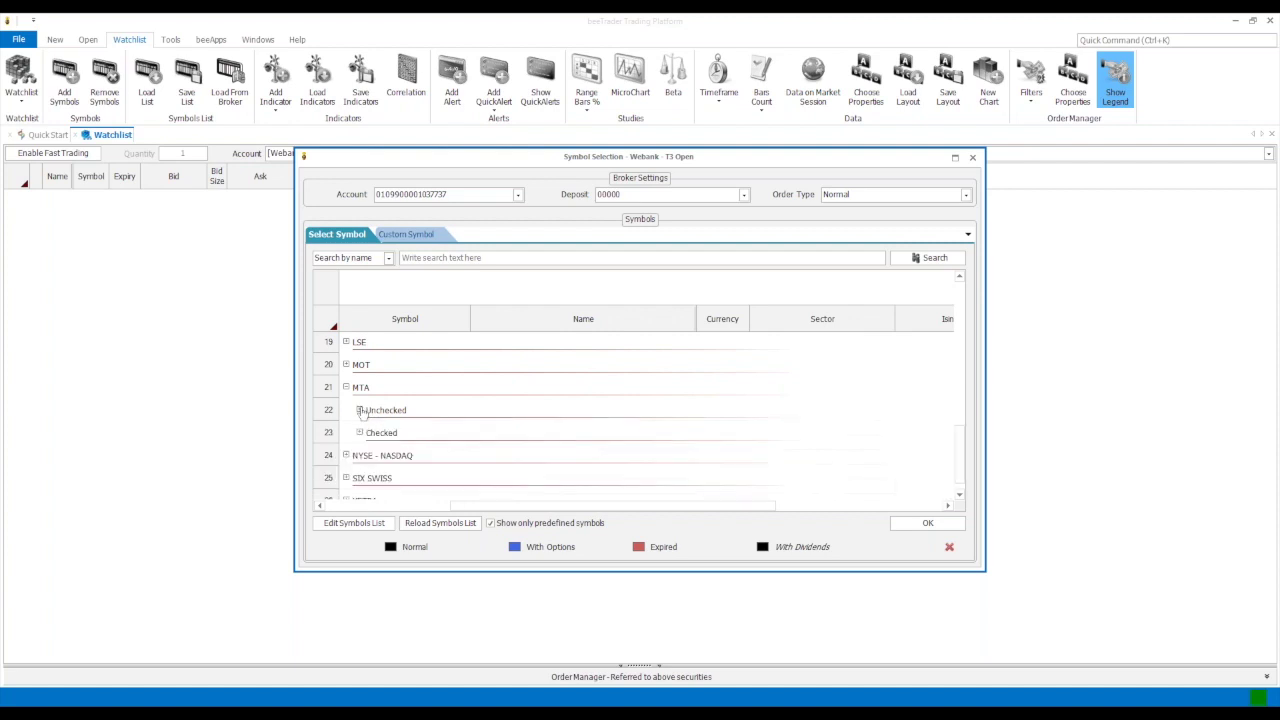
left_click(359, 433)
Step: Examine the full list of MTA stocks that have options
scroll(548, 405, "down", 8)
scroll(548, 405, "up", 7)
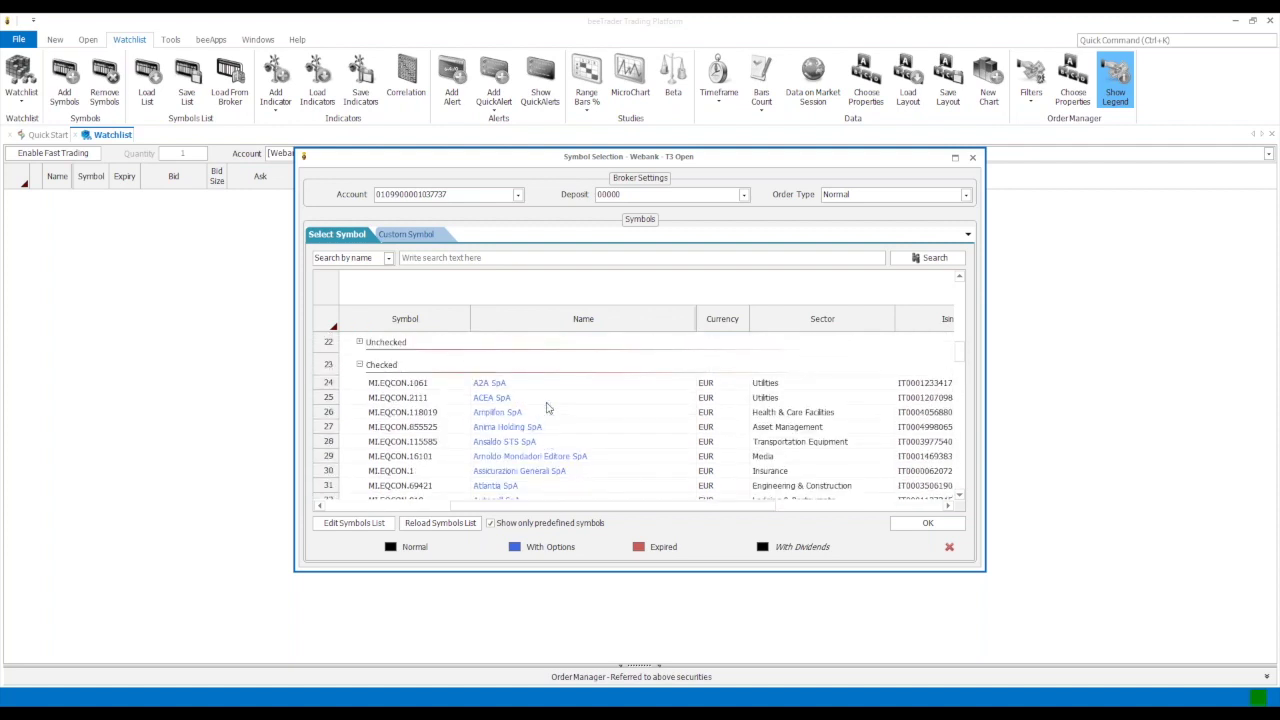
scroll(400, 400, "up", 2)
scroll(489, 417, "down", 3)
scroll(489, 417, "down", 20)
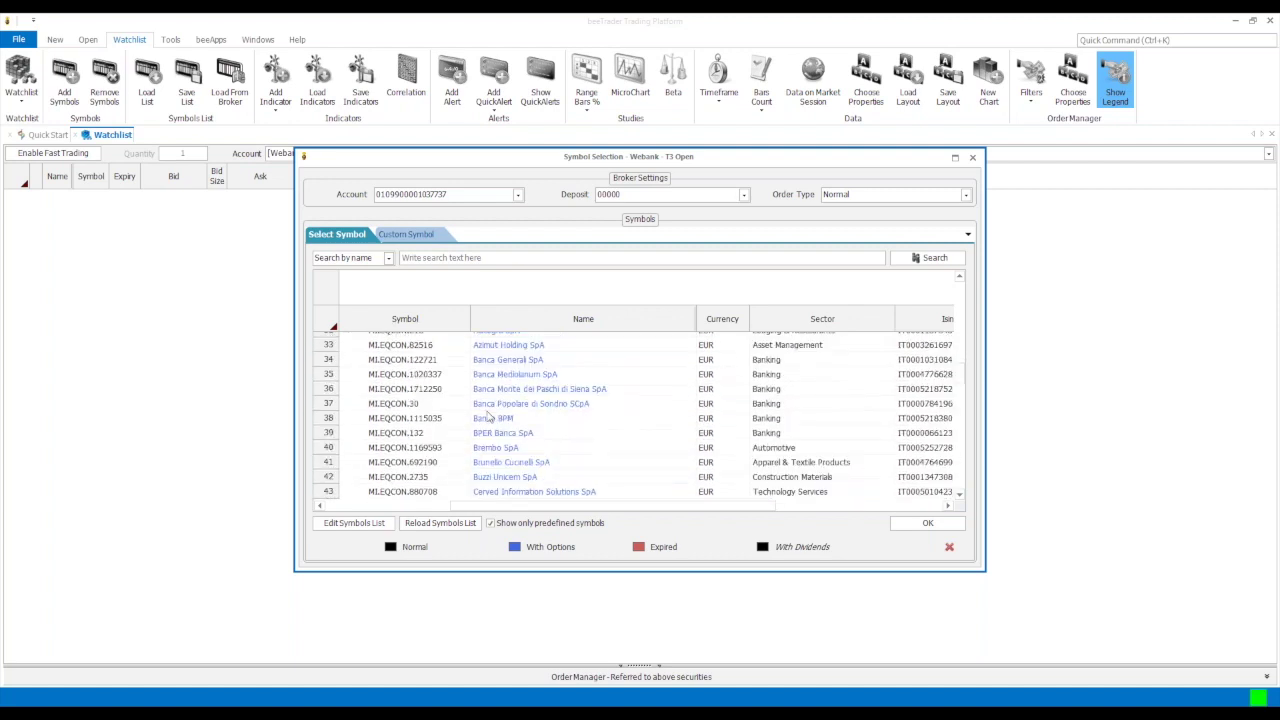
scroll(489, 417, "down", 2)
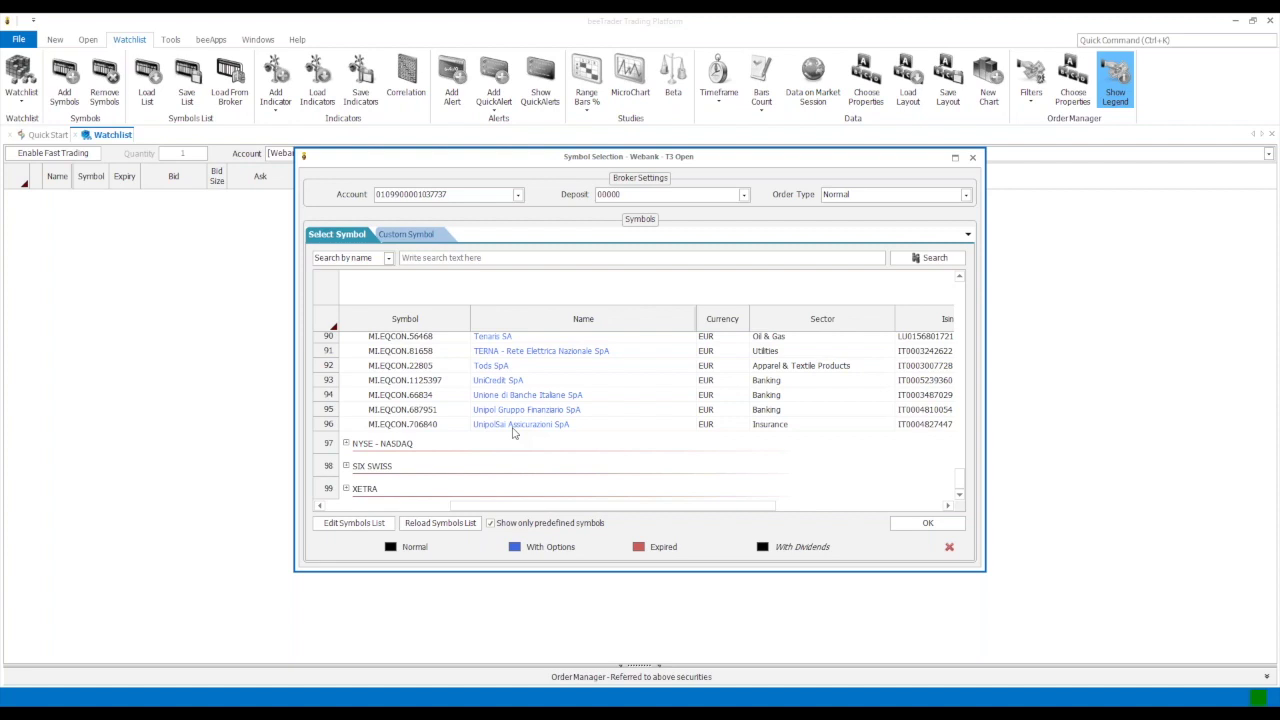
scroll(513, 432, "up", 2)
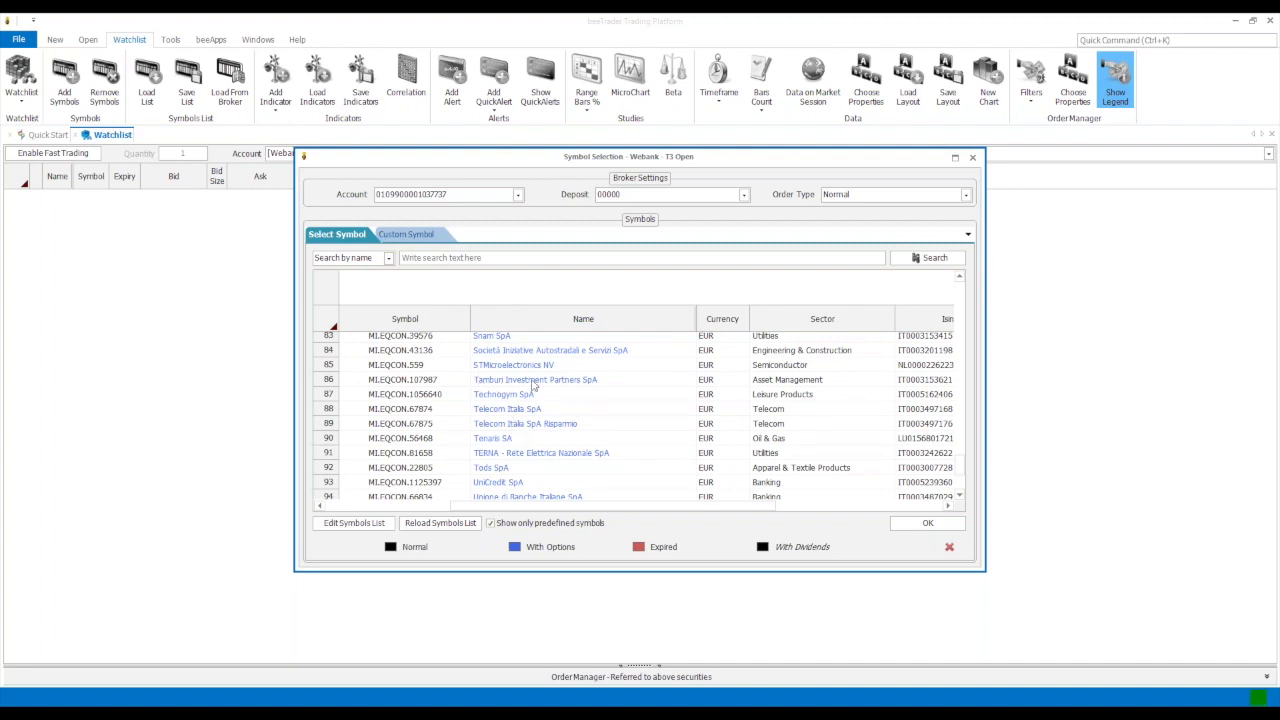
scroll(560, 397, "up", 3)
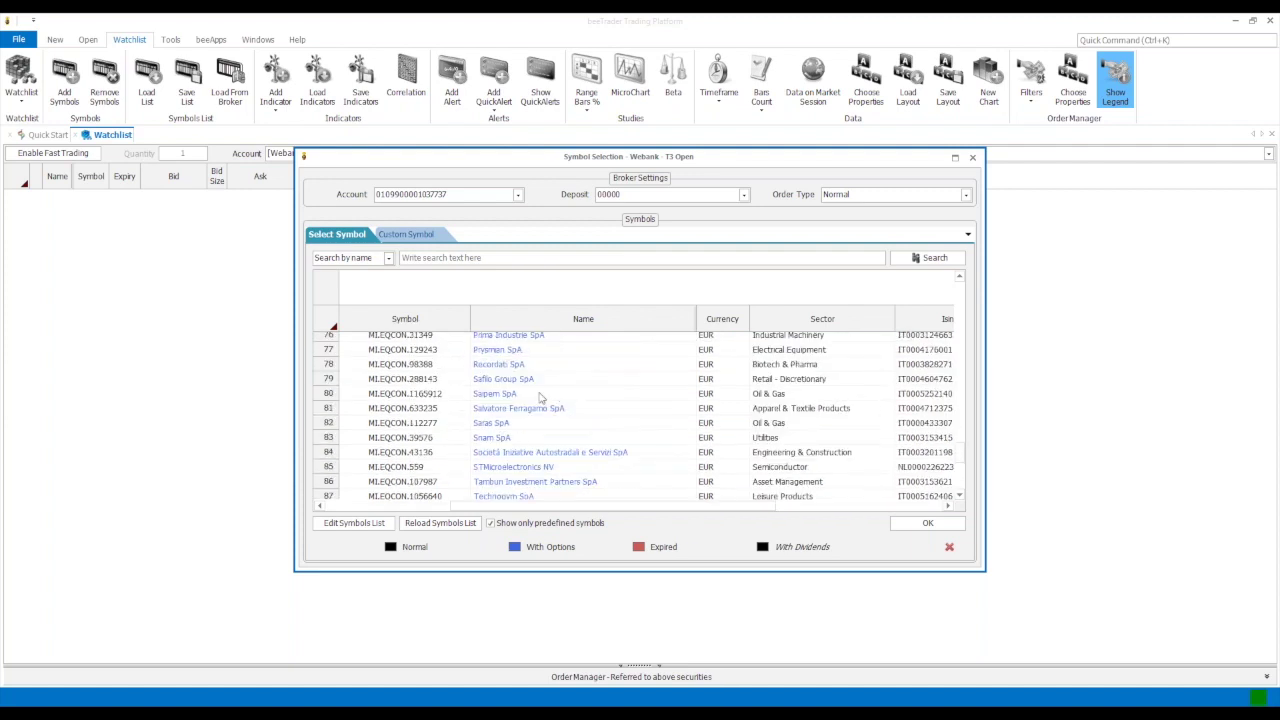
scroll(510, 395, "up", 3)
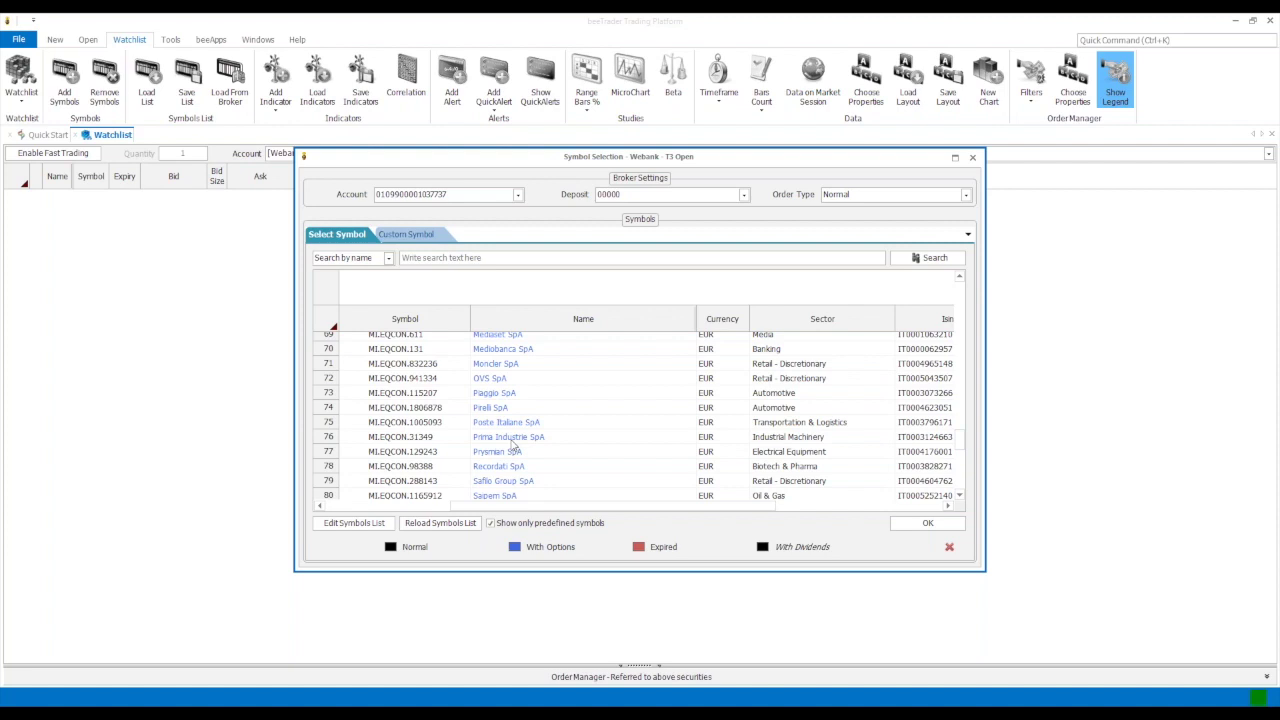
scroll(513, 446, "up", 15)
scroll(513, 446, "down", 1)
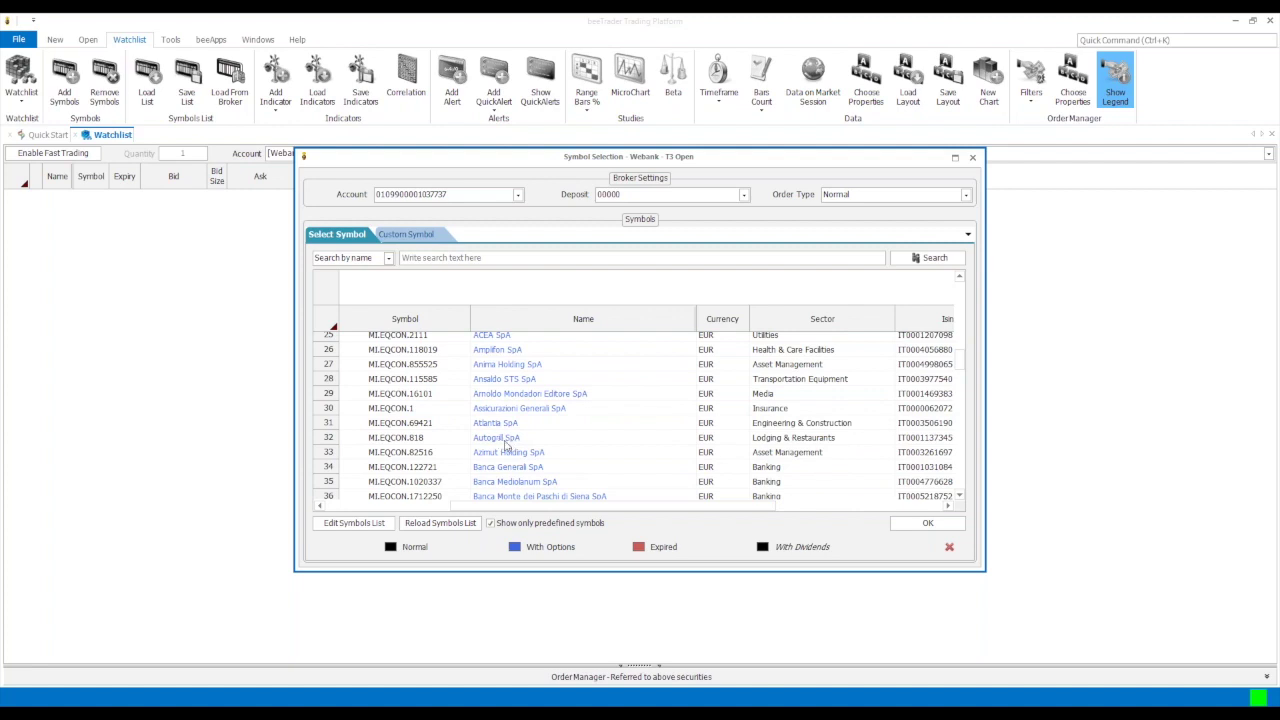
scroll(495, 396, "up", 1)
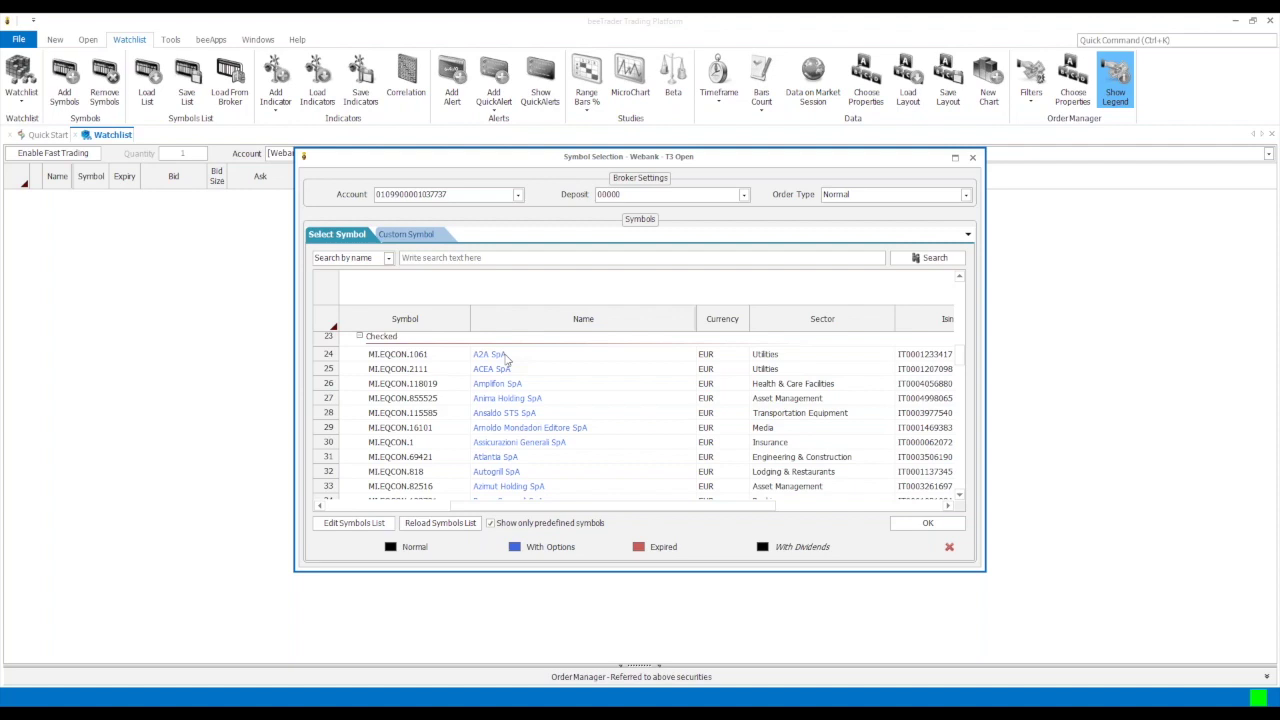
Step: Add the MTA stocks with options from A2A SpA through Davide Campari - Milano SpA to the watchlist
left_click(507, 356)
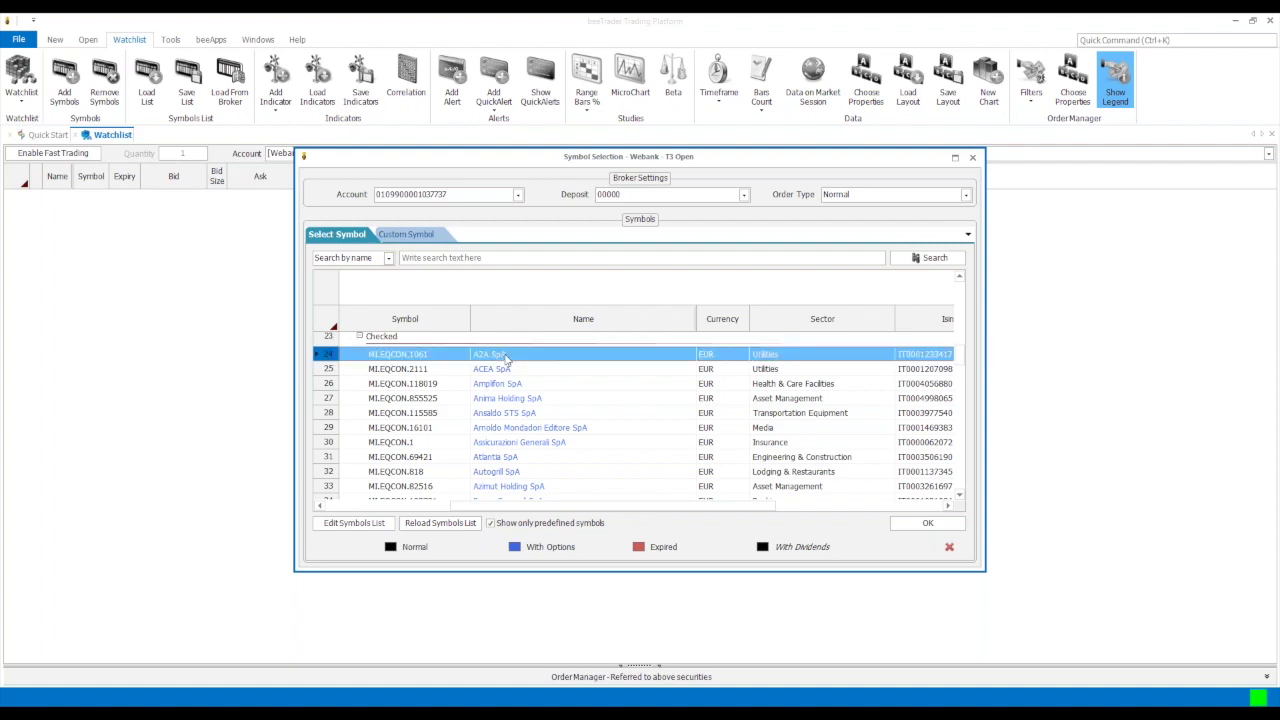
scroll(510, 405, "down", 6)
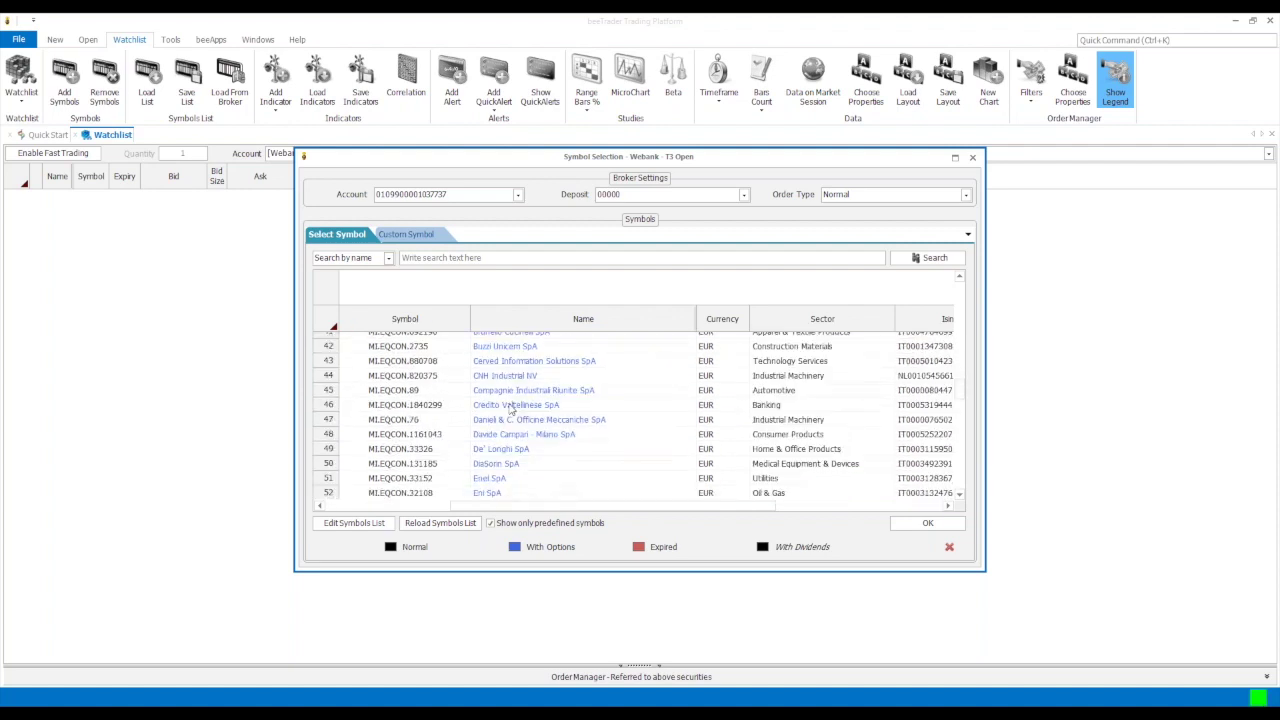
left_click(508, 436, "shift")
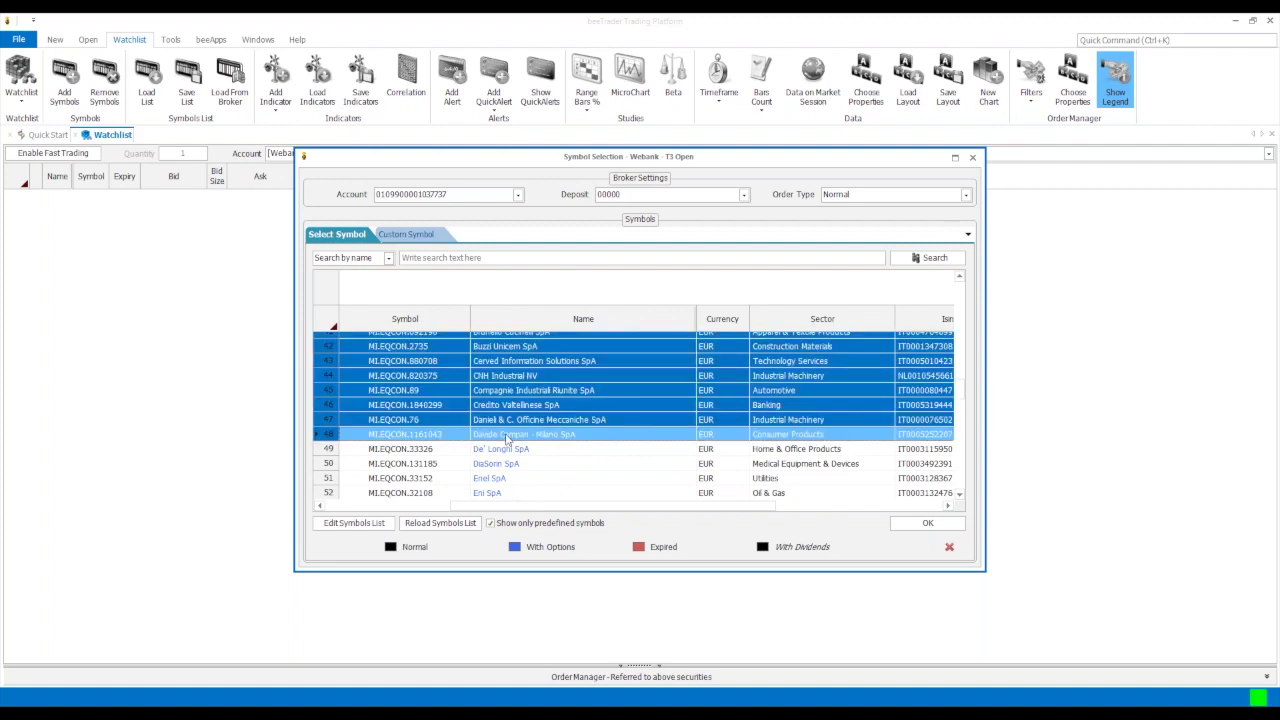
left_click(926, 528)
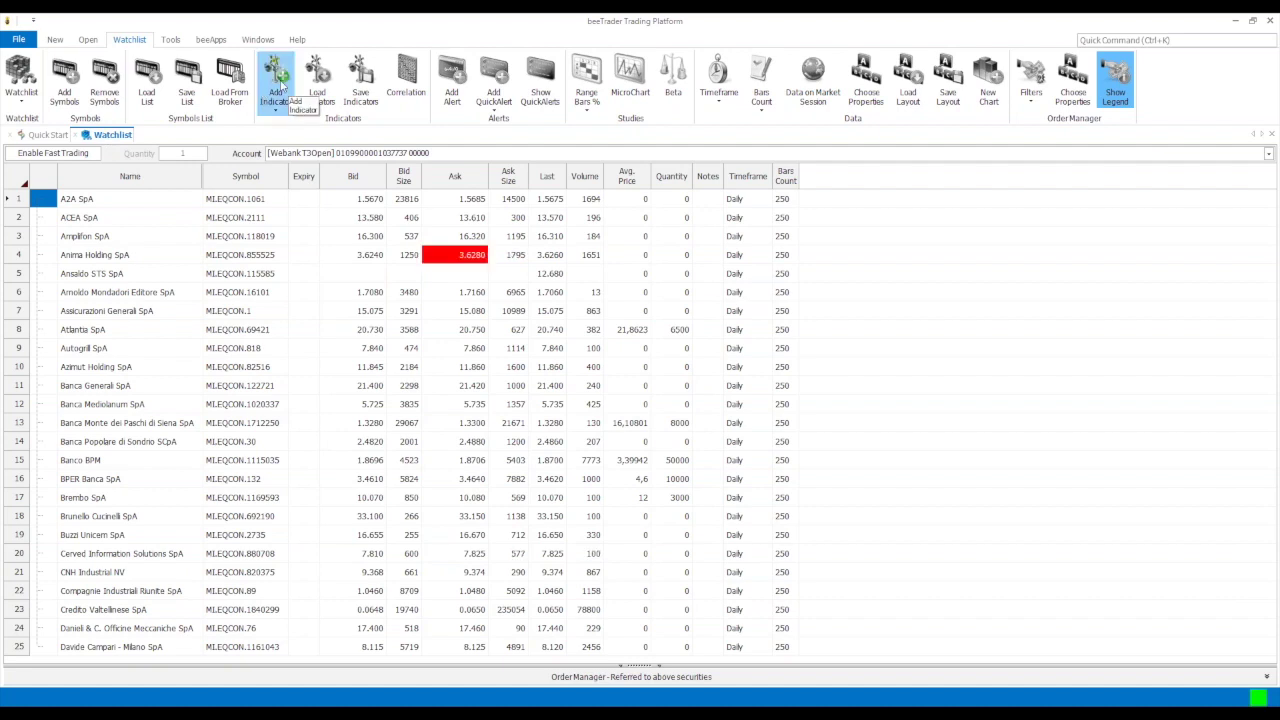
Step: Search the indicators for "from" and add bee FromHighFromLow Absolute to the watchlist
left_click(281, 87)
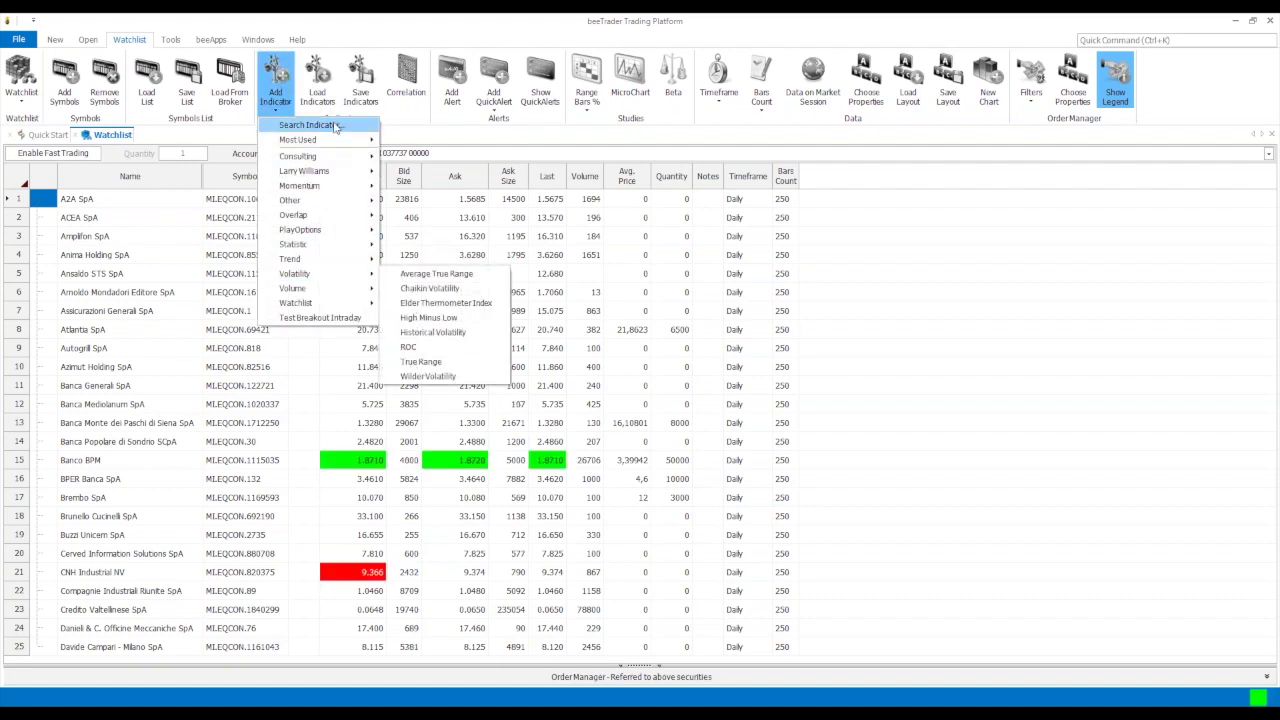
left_click(338, 128)
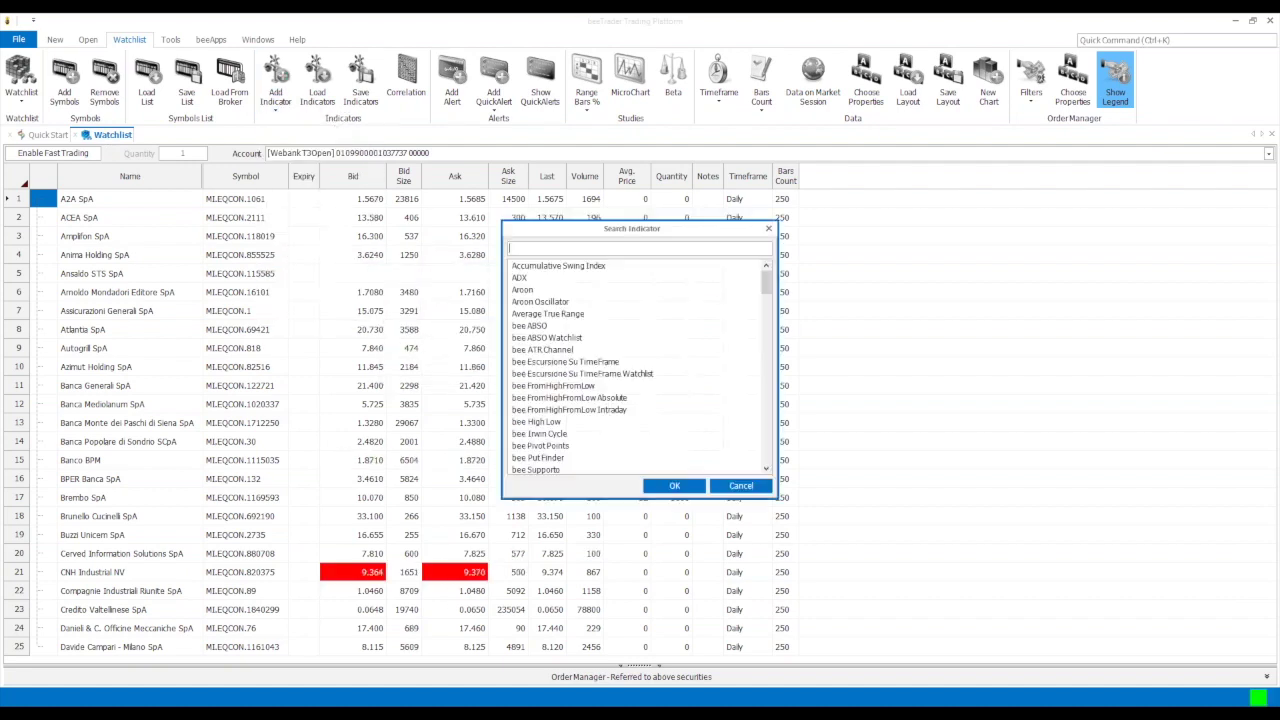
left_click(523, 249)
type("from")
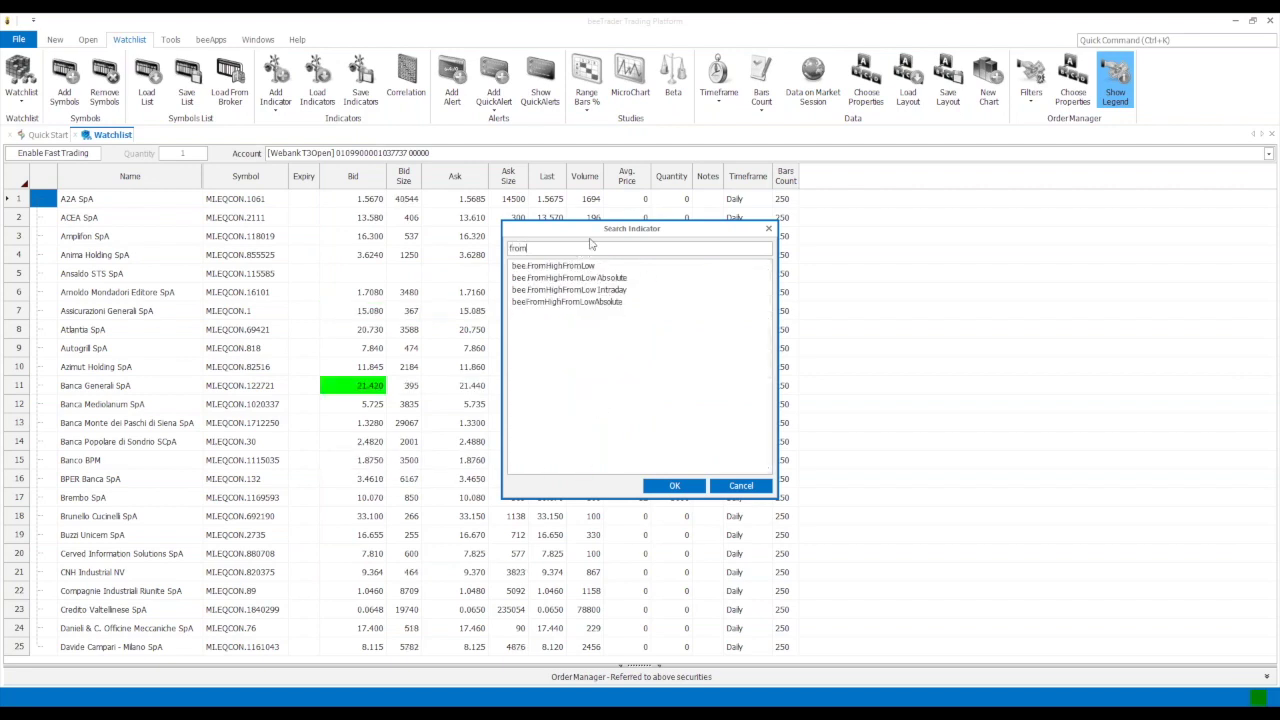
double_click(618, 278)
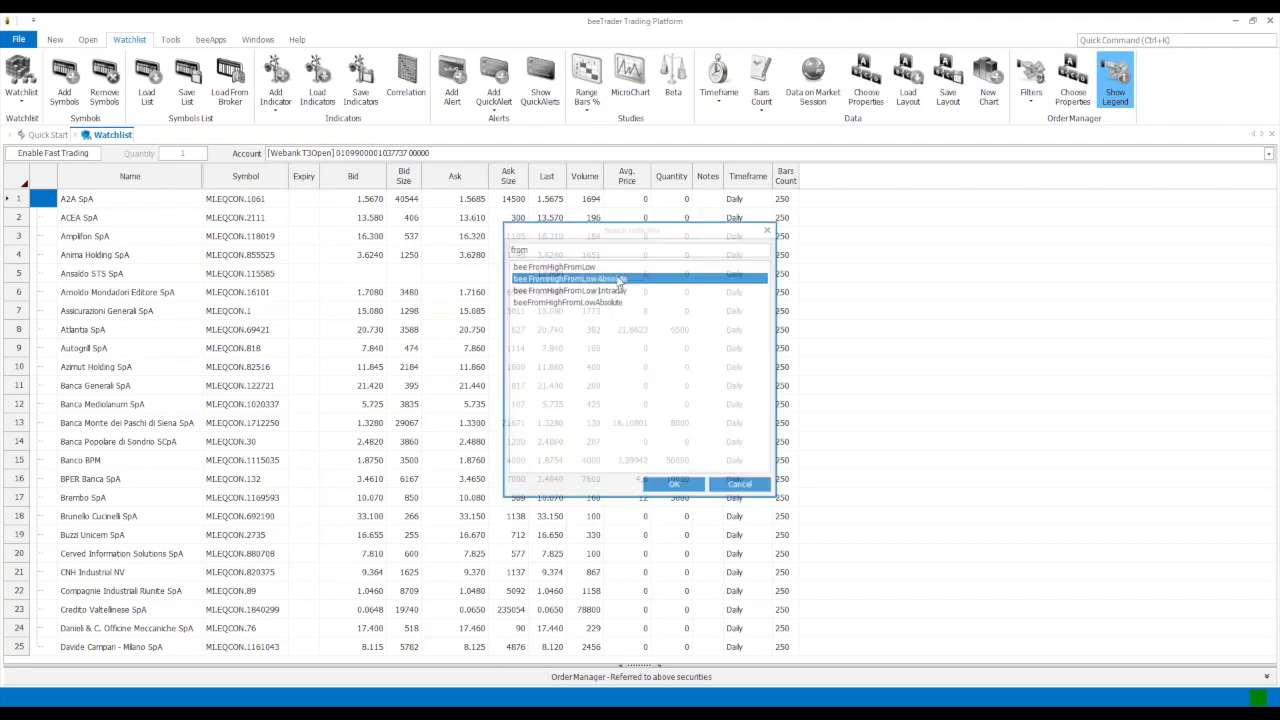
left_click(604, 486)
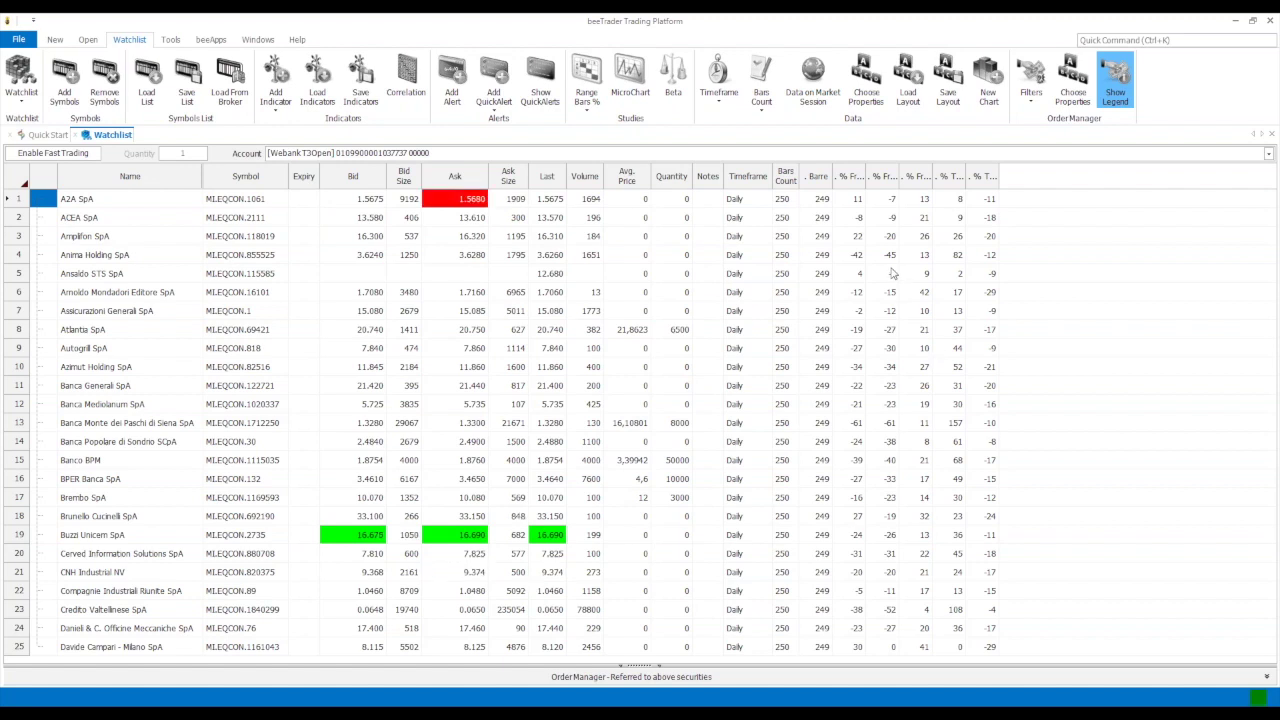
Step: Widen the % From Start, % From HH, % From LL, % To HH and % To LL columns to fit their headings
double_click(865, 177)
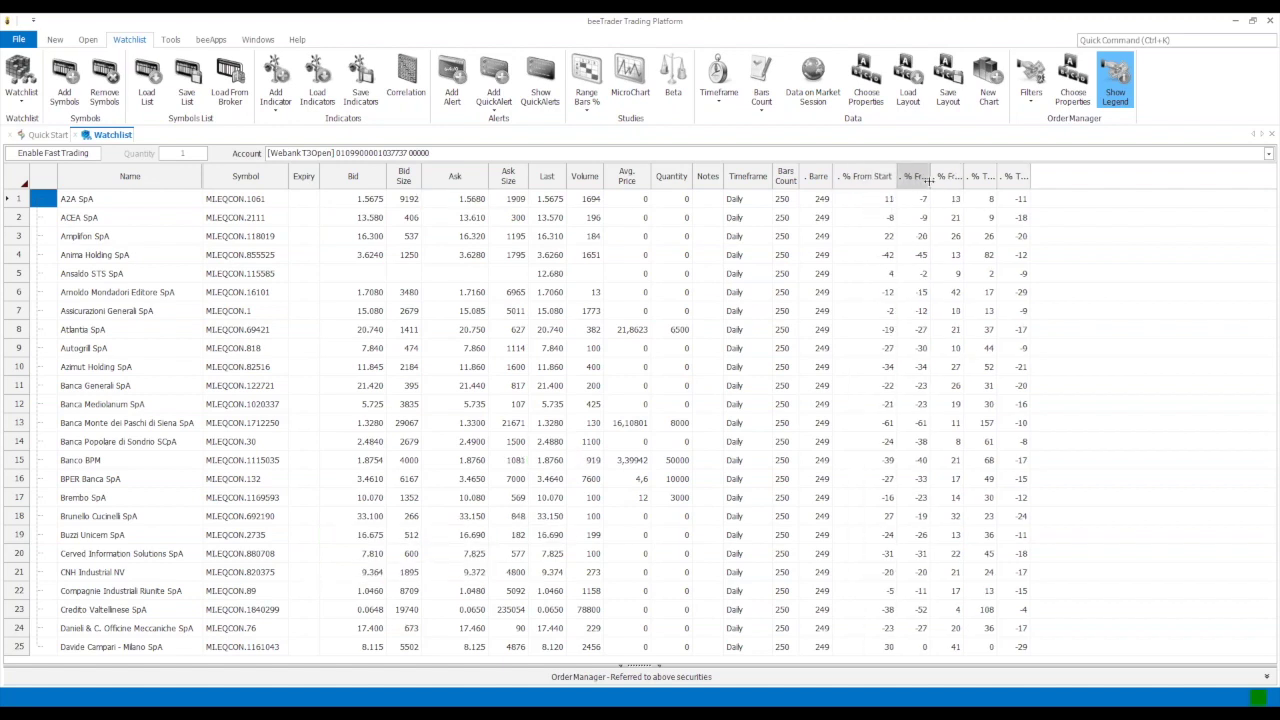
double_click(928, 180)
left_click(928, 180)
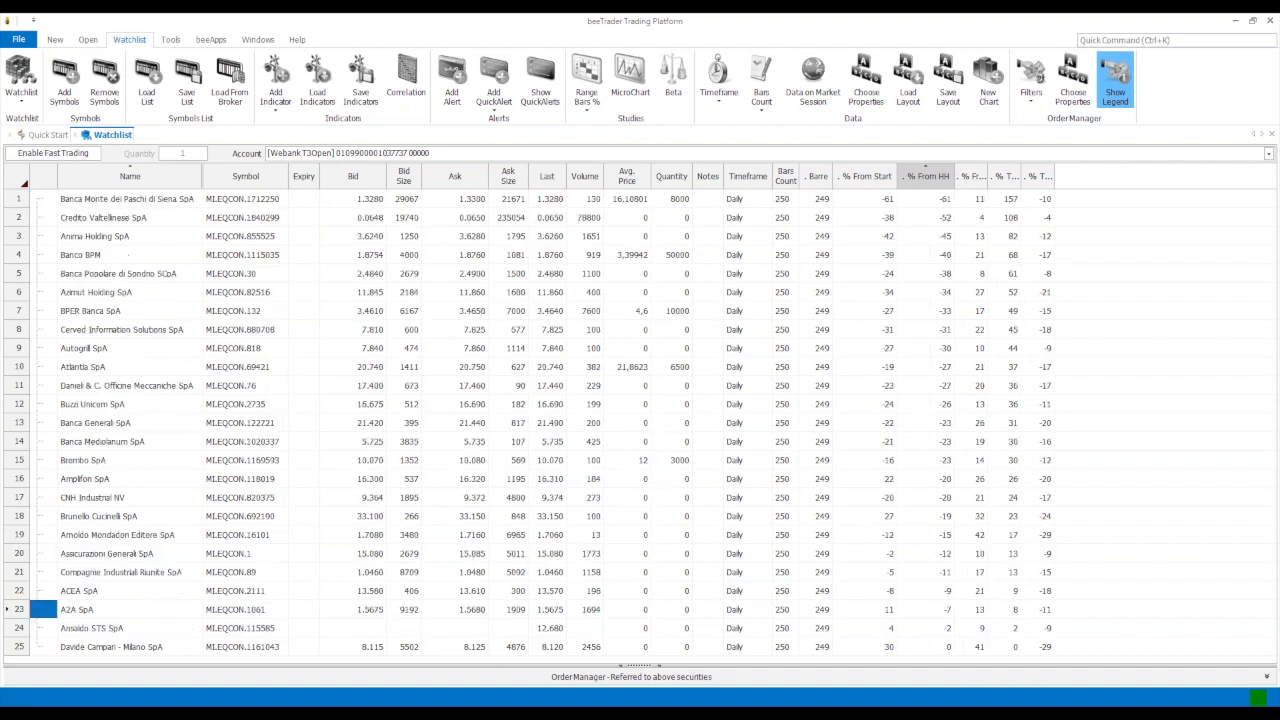
double_click(987, 180)
left_click(990, 180)
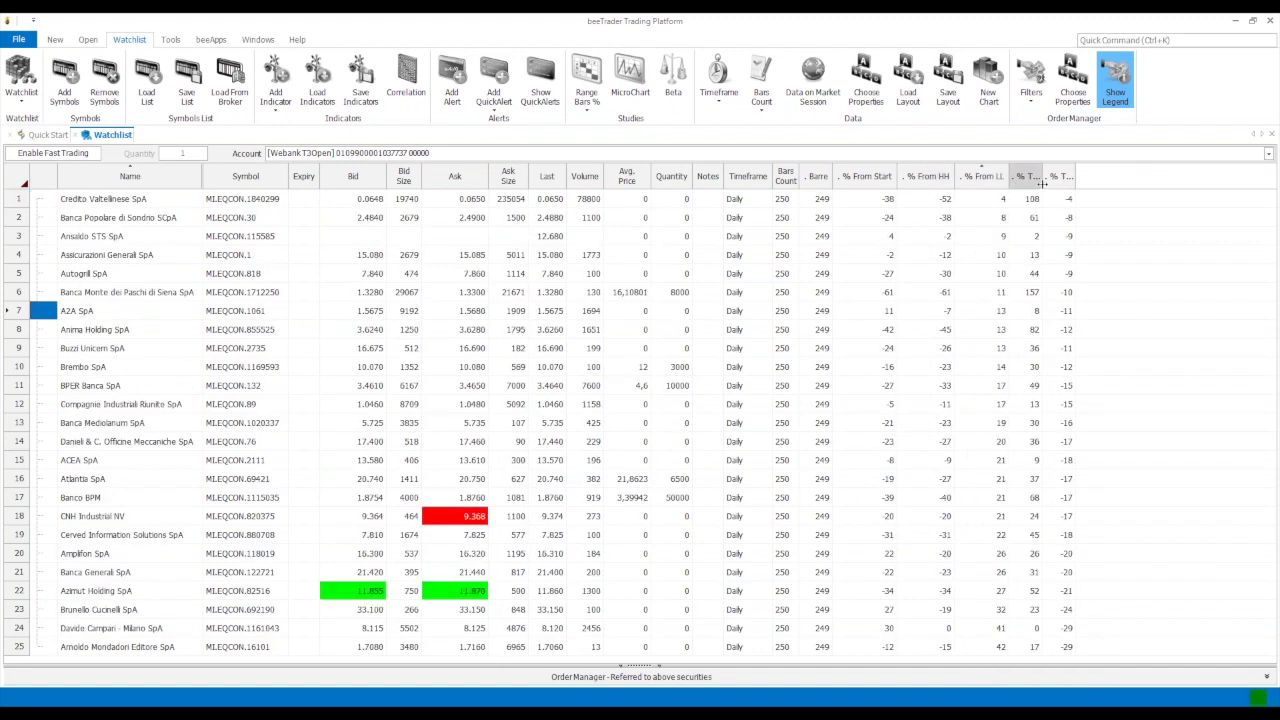
double_click(1043, 180)
left_click(1046, 185)
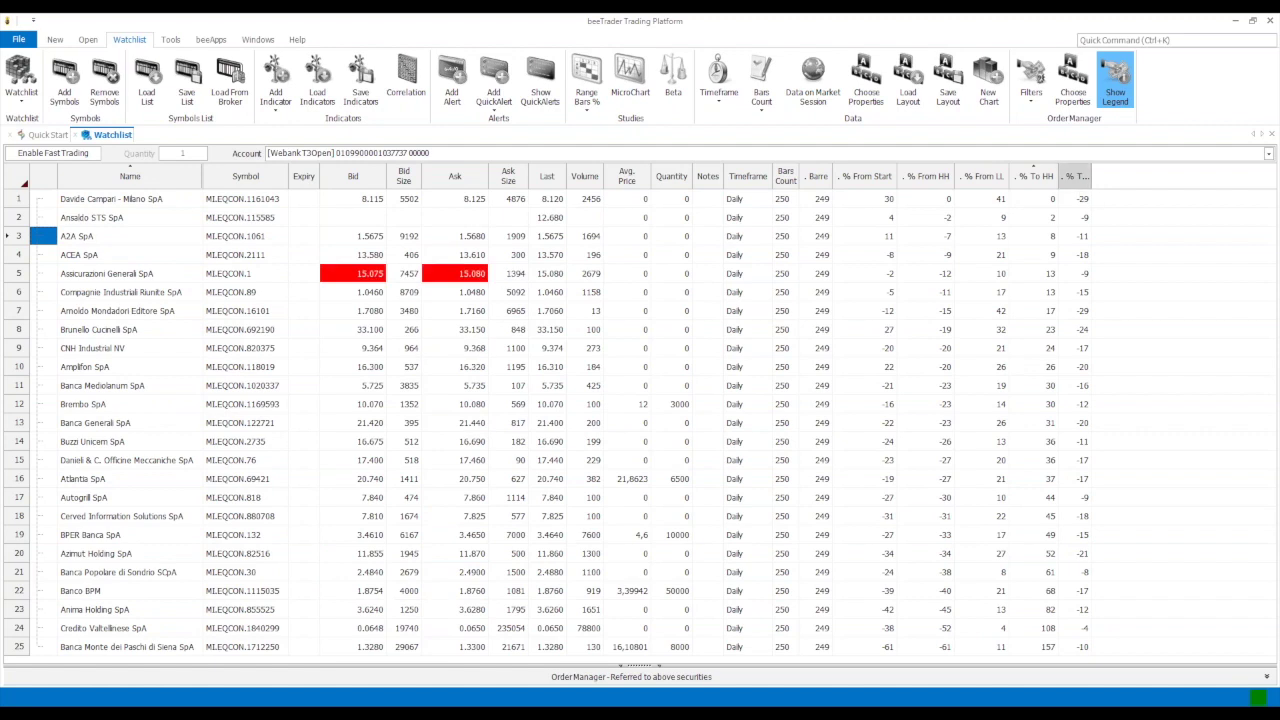
double_click(1086, 180)
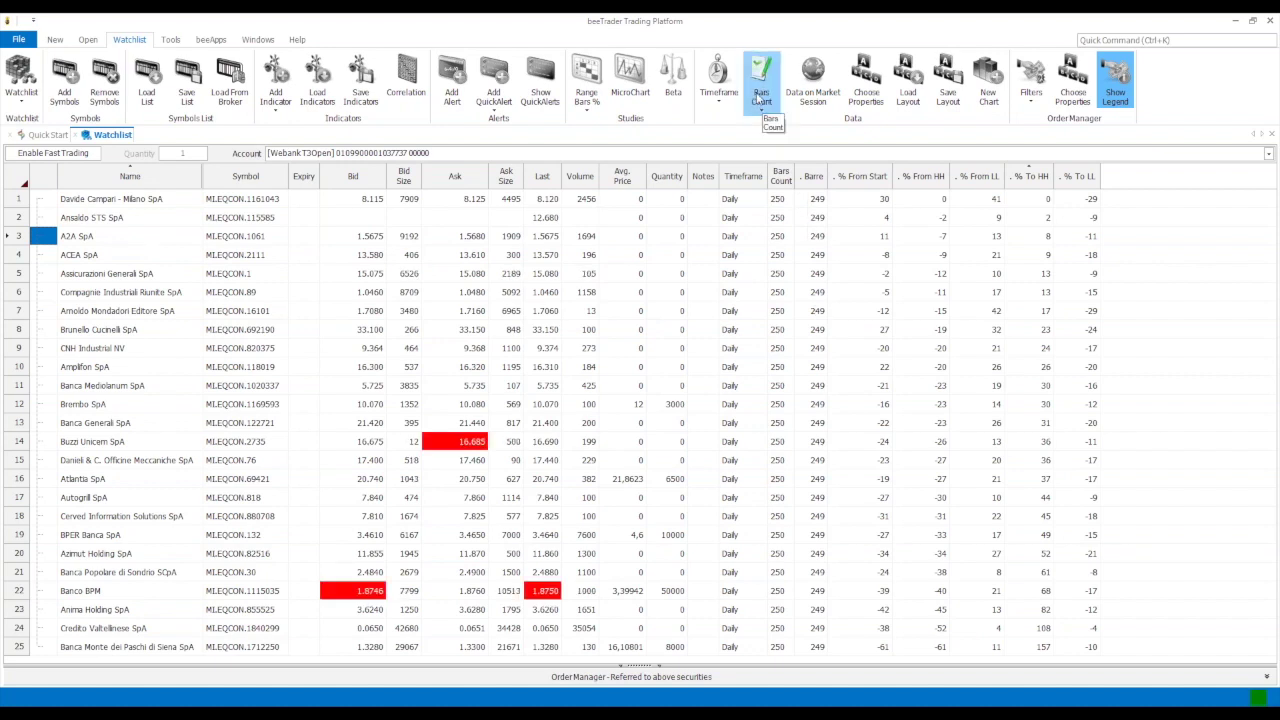
left_click(761, 100)
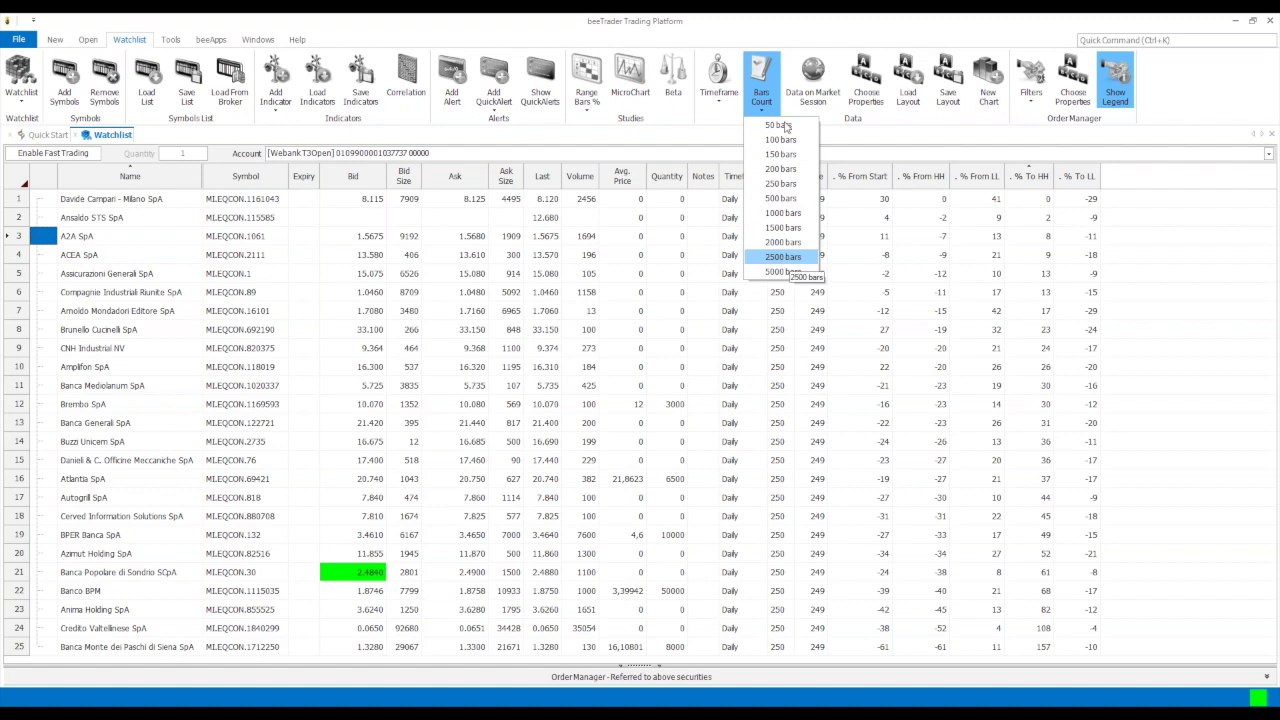
left_click(782, 228)
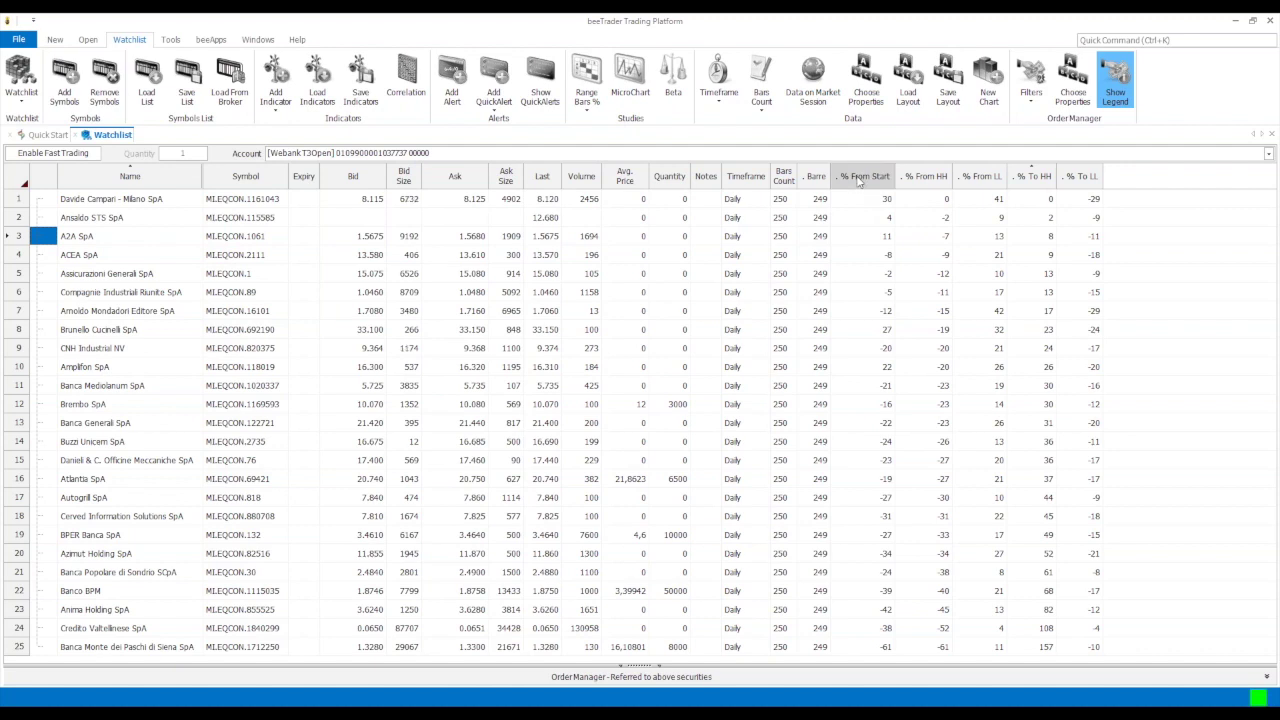
Step: Sort the watchlist by % From Start in ascending order, with the most negative values first
left_click(858, 180)
left_click(858, 180)
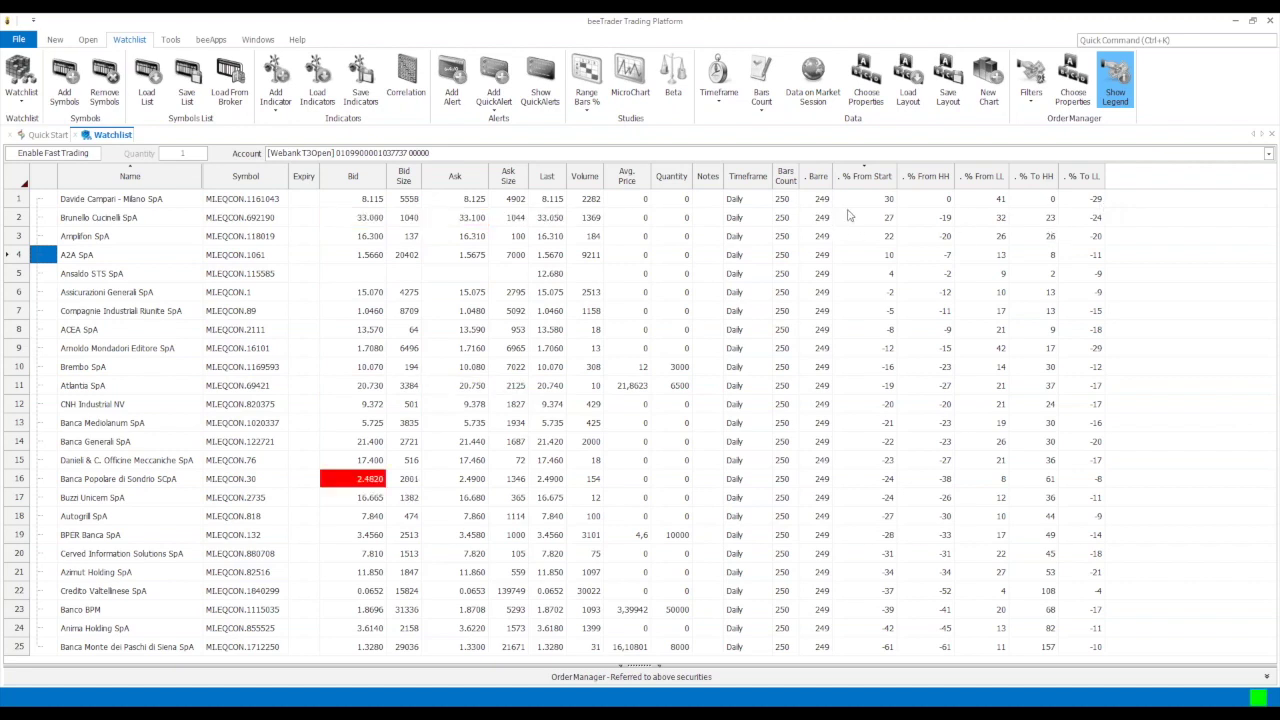
left_click(870, 178)
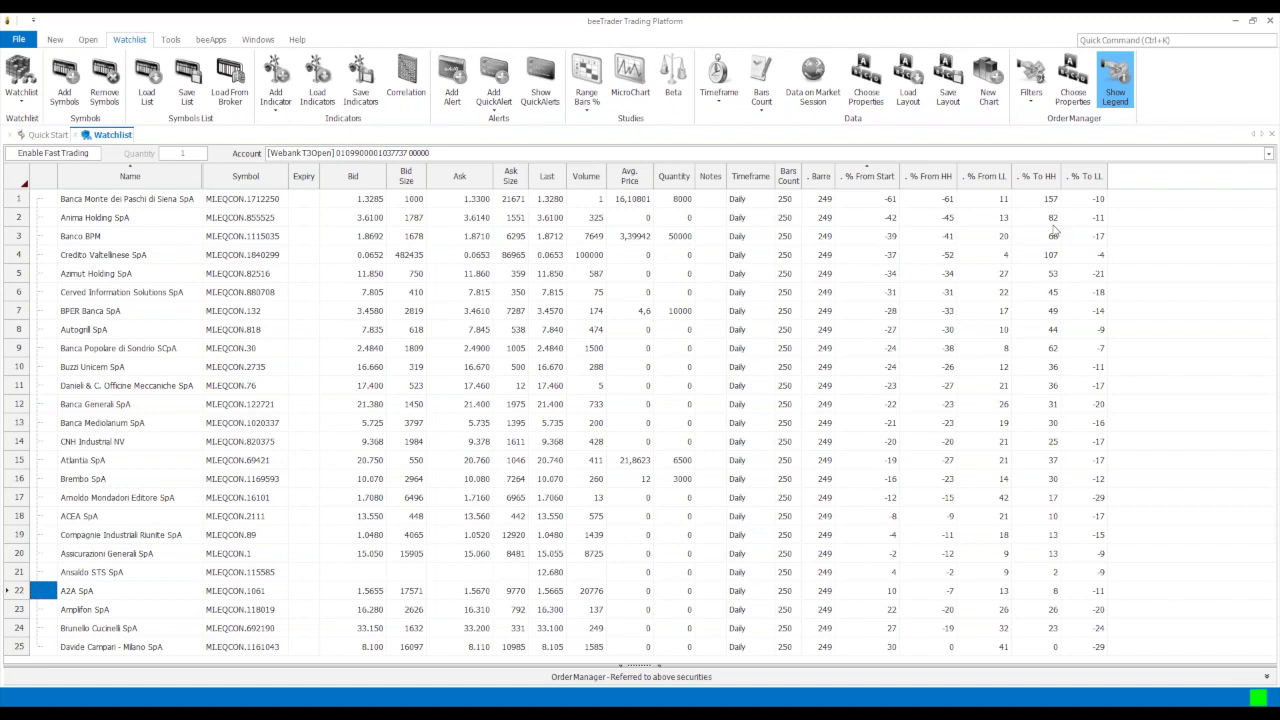
Step: Open a daily chart of Anima Holding SpA with a 250-bar history from the watchlist
left_click(117, 220)
double_click(117, 218)
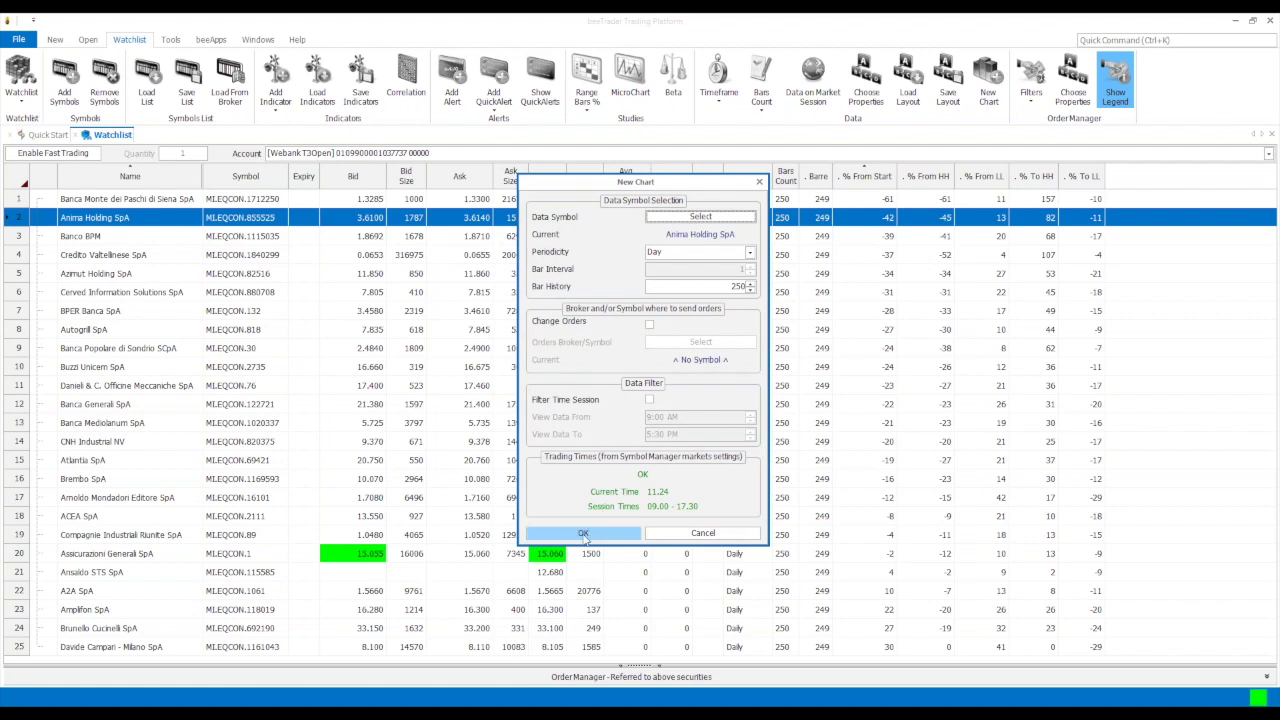
left_click(584, 534)
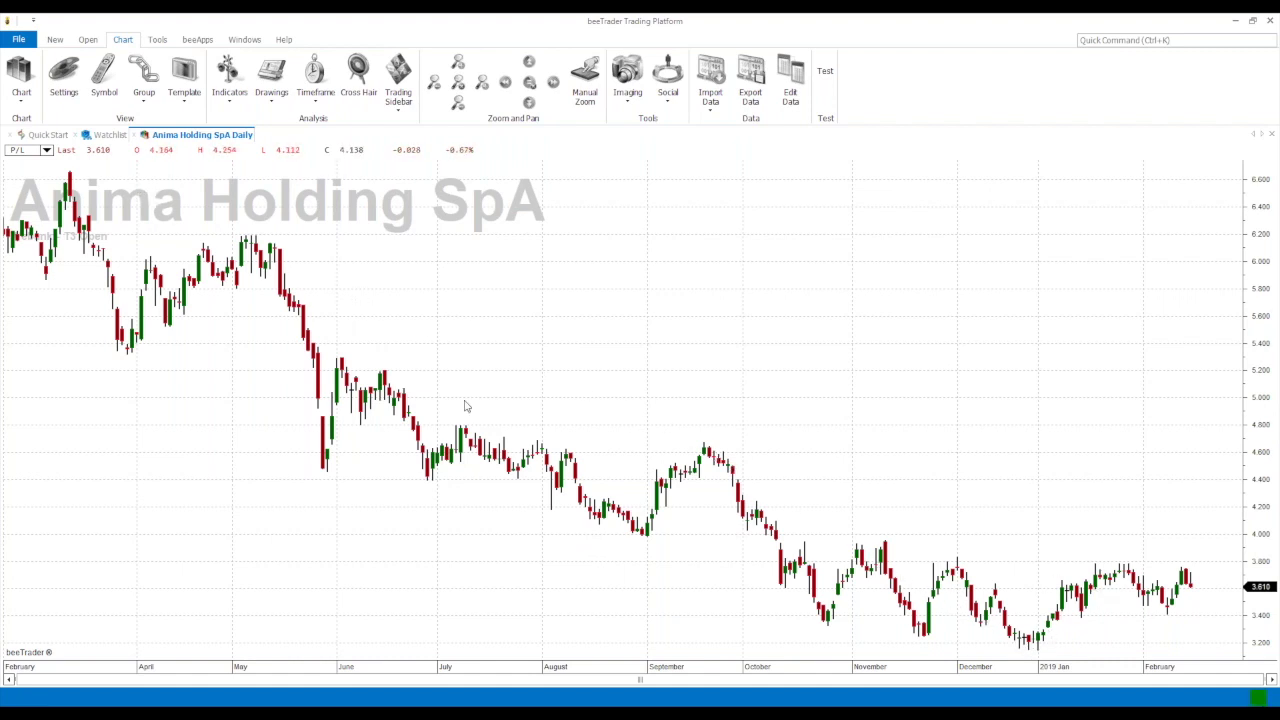
left_click(88, 135)
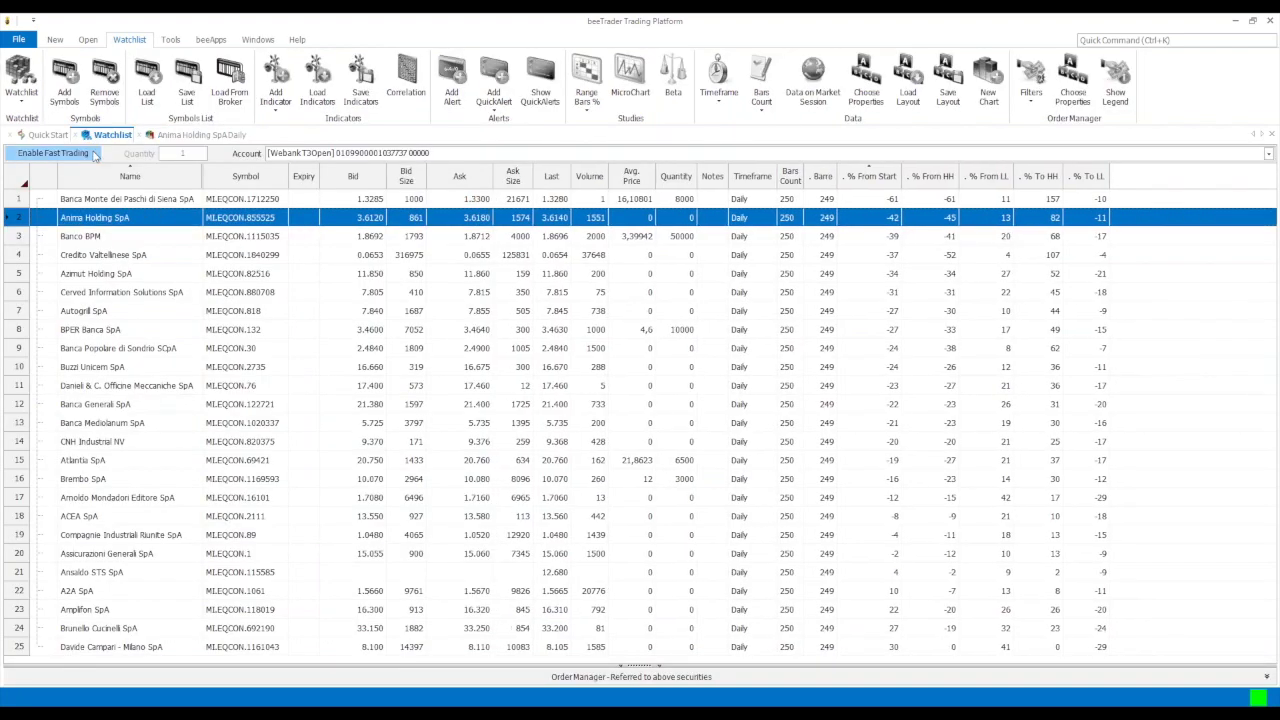
left_click(200, 134)
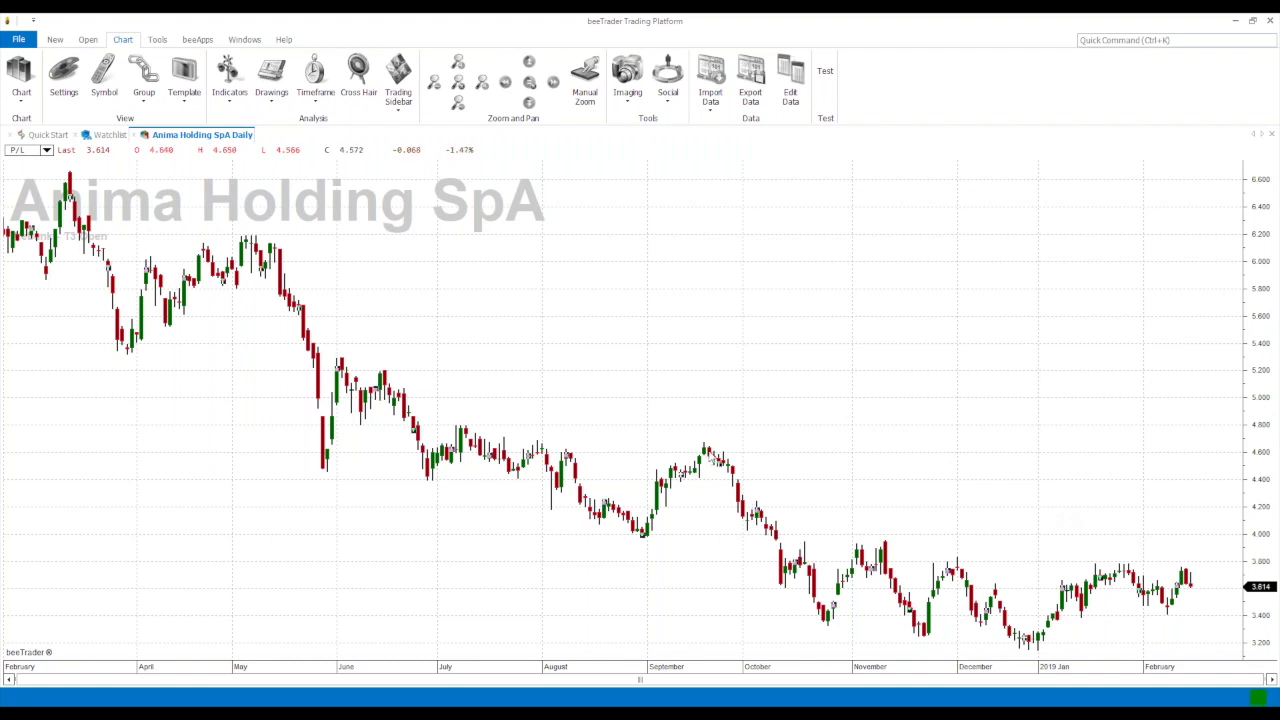
Step: Change the price style of the Anima Holding SpA chart to Bar Chart
right_click(710, 455)
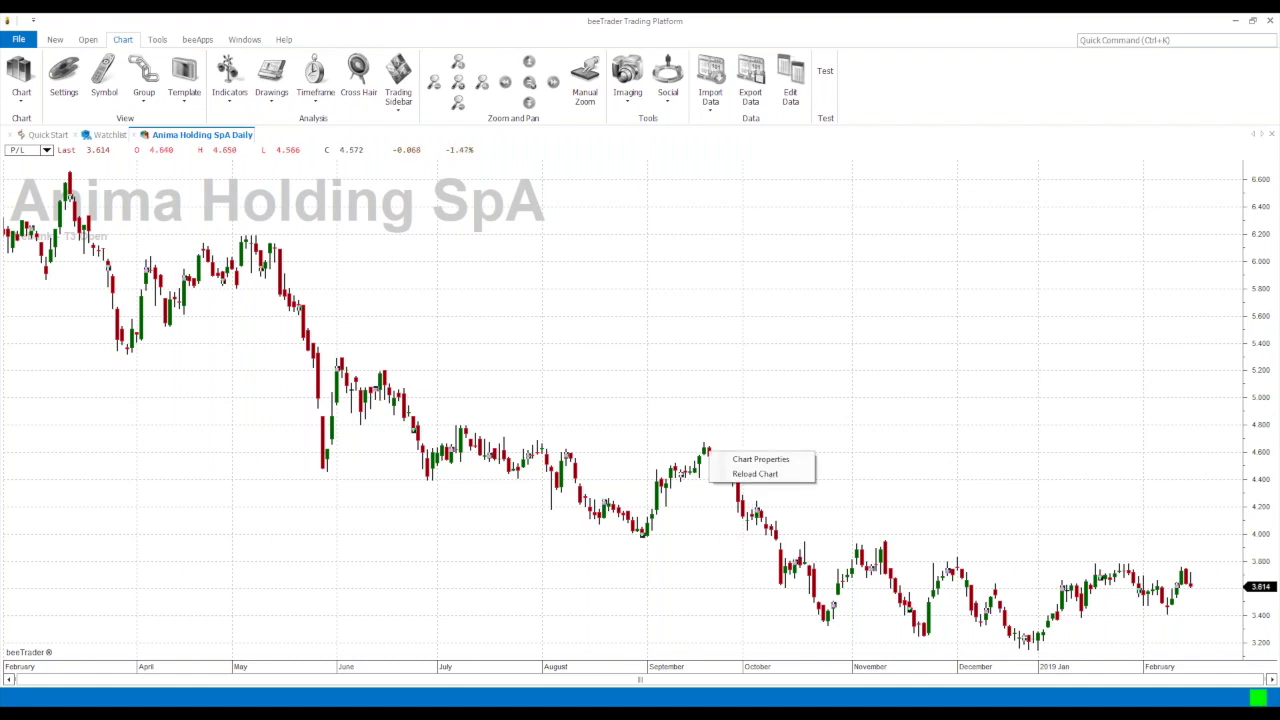
left_click(742, 462)
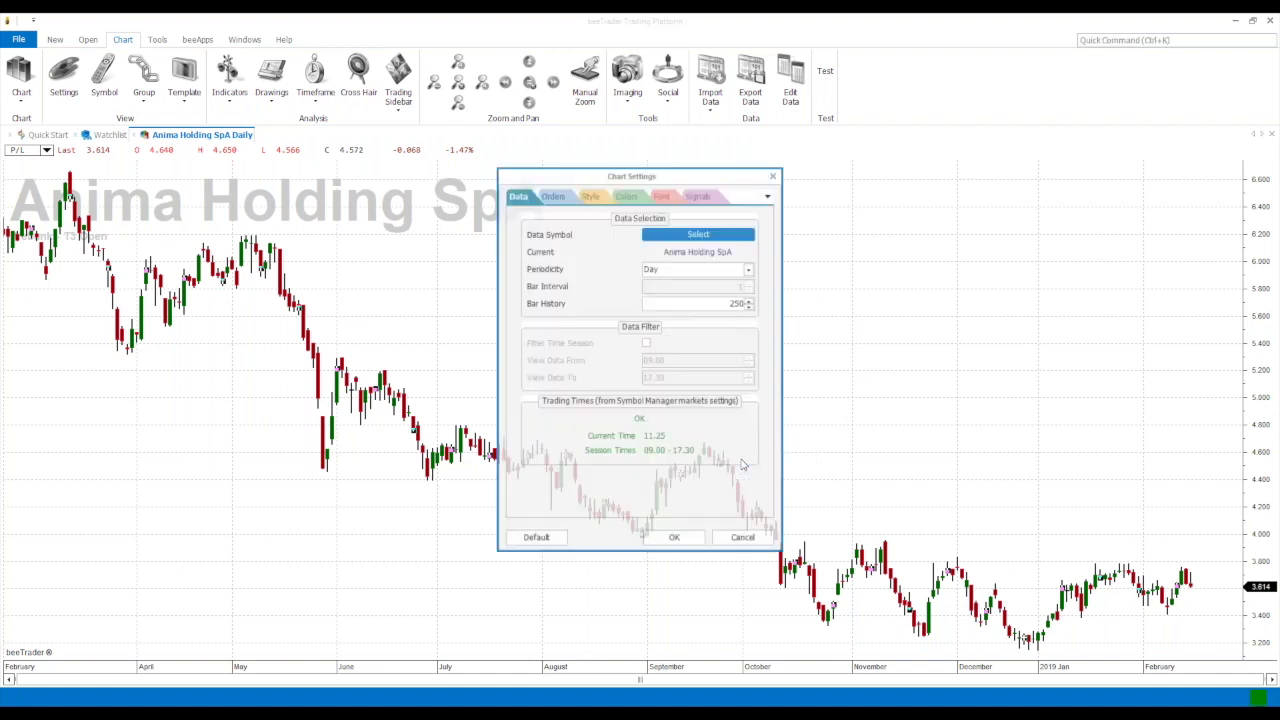
left_click(594, 198)
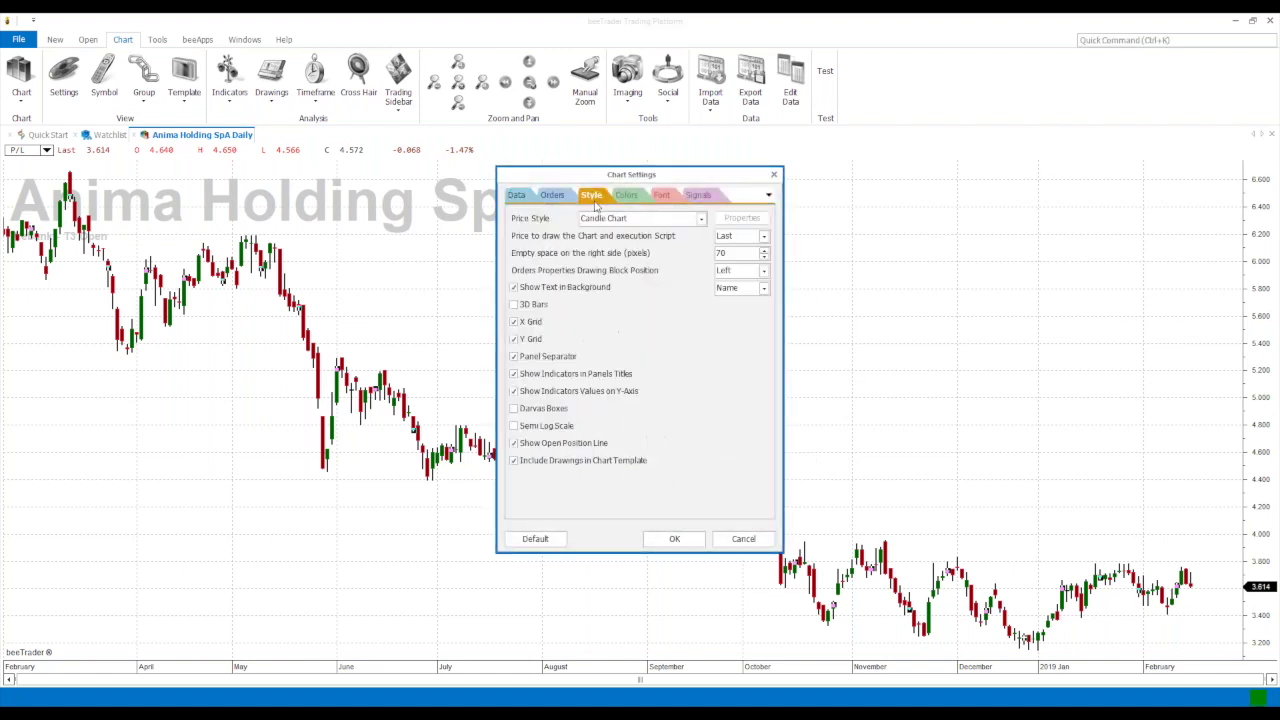
left_click(702, 220)
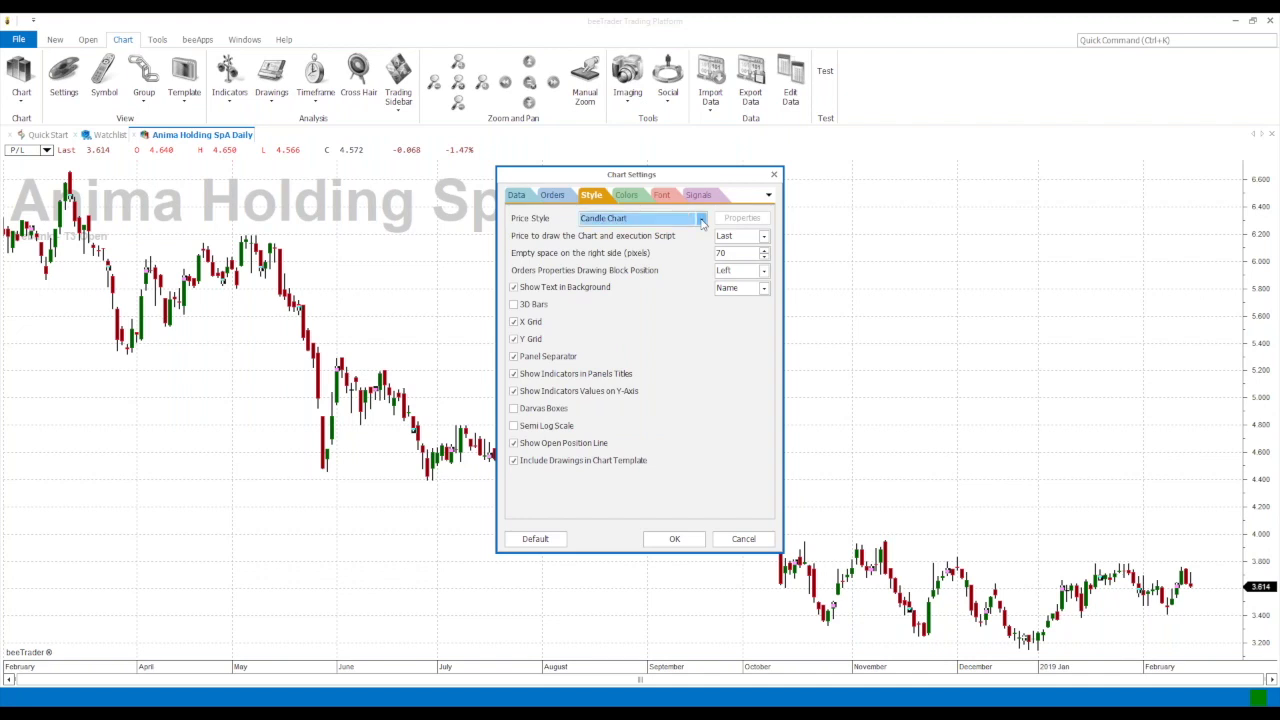
left_click(702, 220)
left_click(621, 246)
left_click(686, 541)
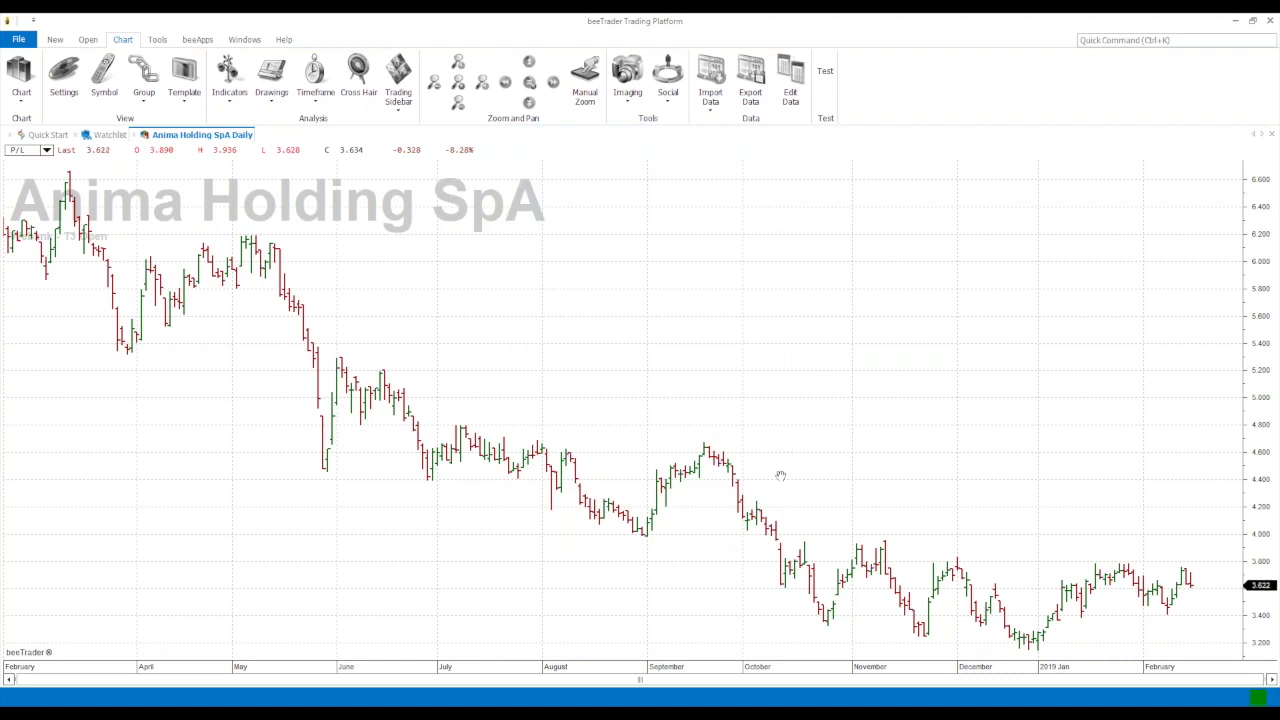
Step: Draw Fibonacci Retracements from the late-December low at about 3.16 up to the late-January high at about 3.79
scroll(782, 478, "up", 2)
scroll(782, 478, "down", 2)
scroll(782, 478, "up", 3)
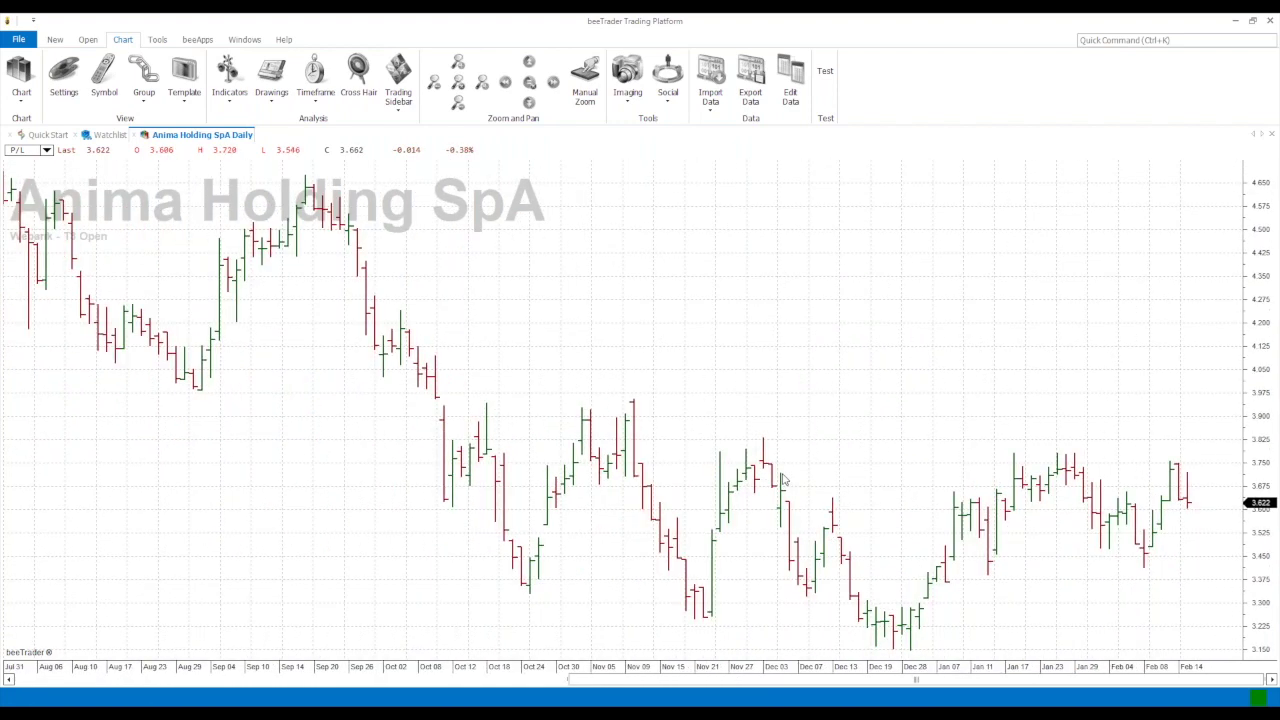
scroll(782, 478, "up", 1)
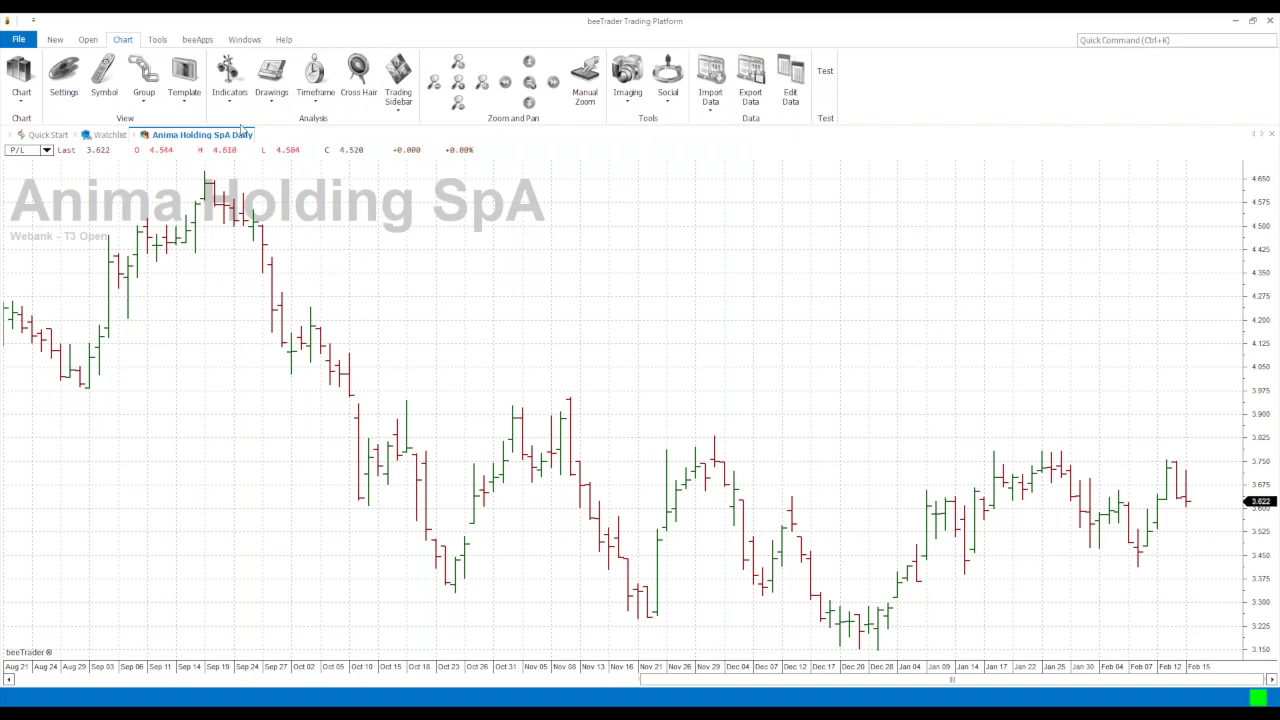
left_click(272, 84)
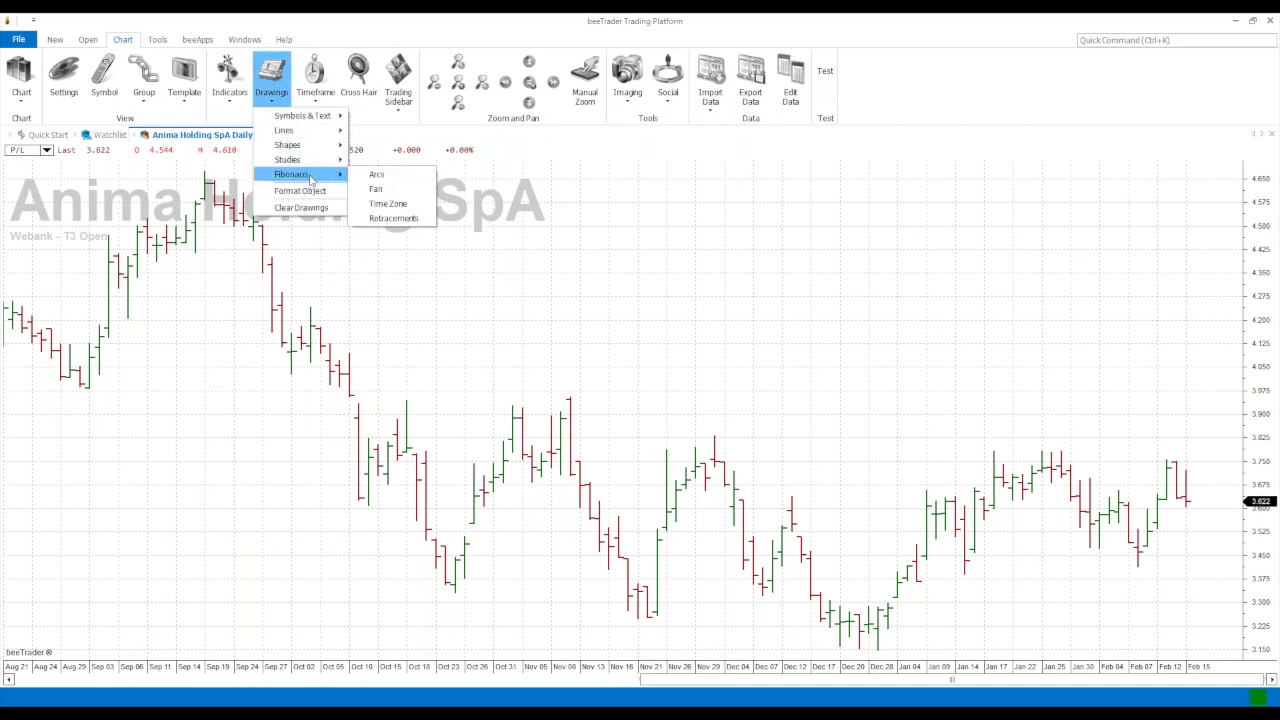
mouse_move(311, 178)
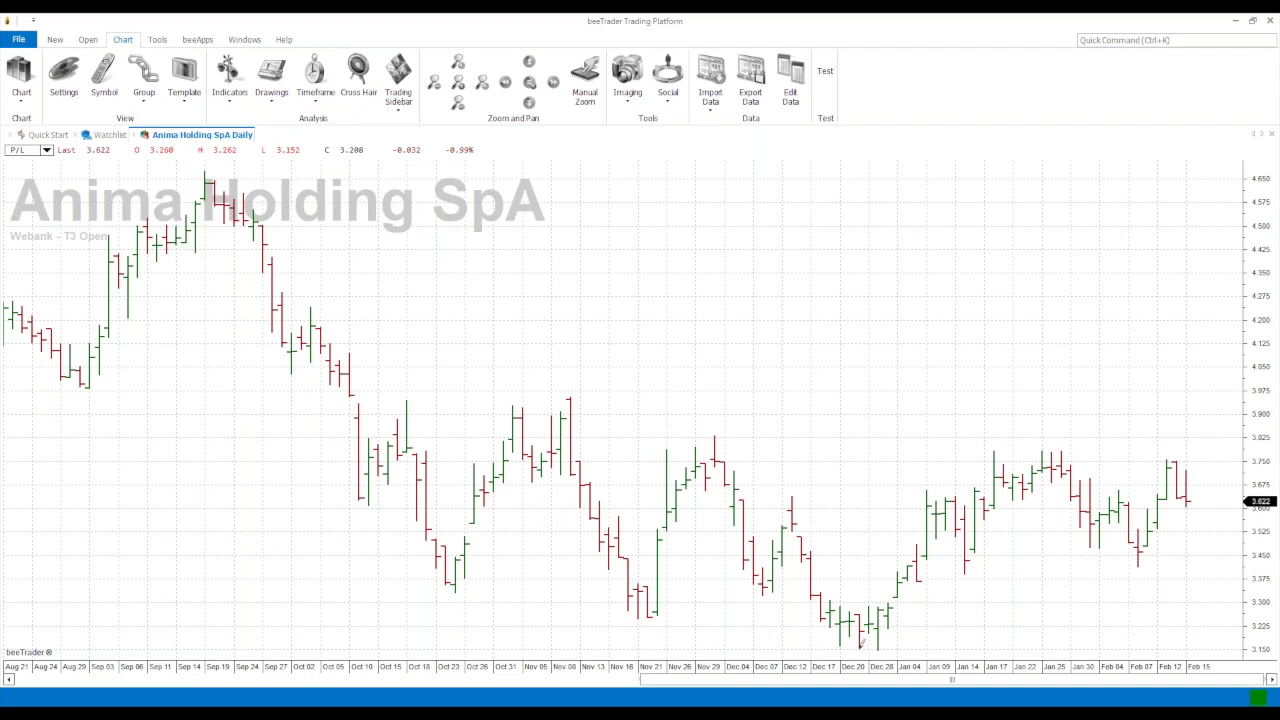
left_click_drag(860, 643, 1066, 443)
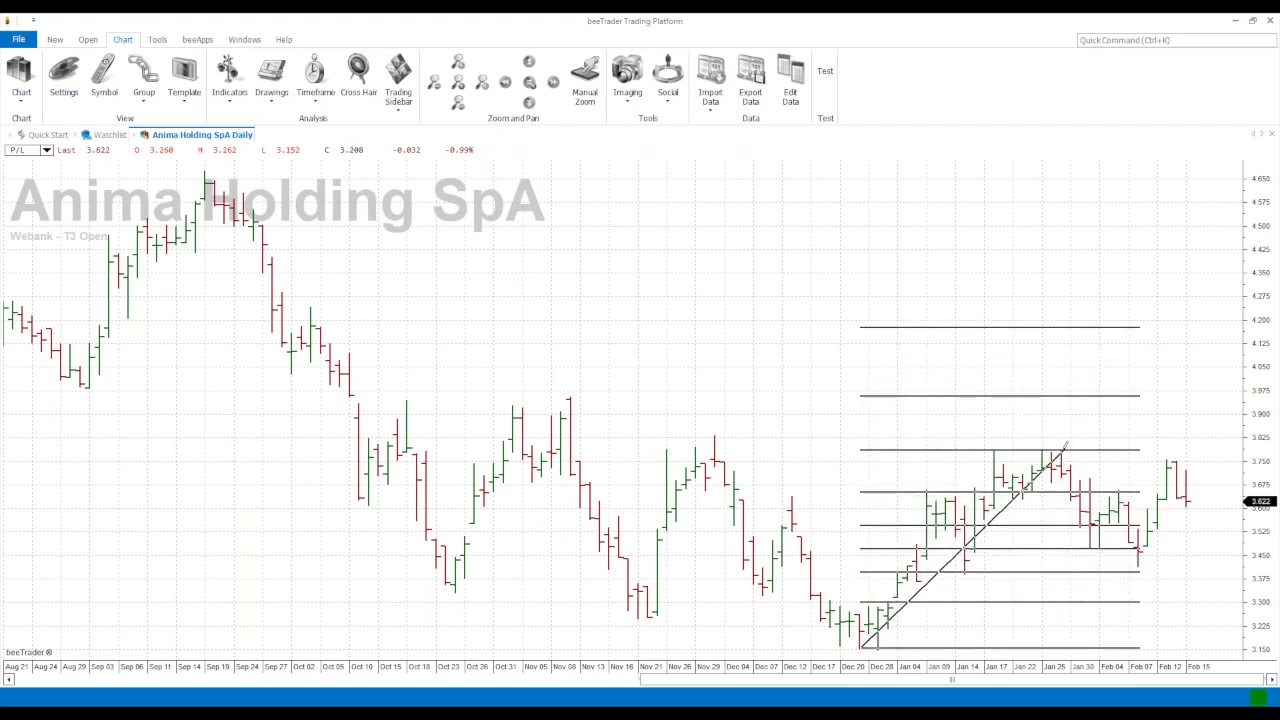
left_click_drag(1066, 445, 1066, 446)
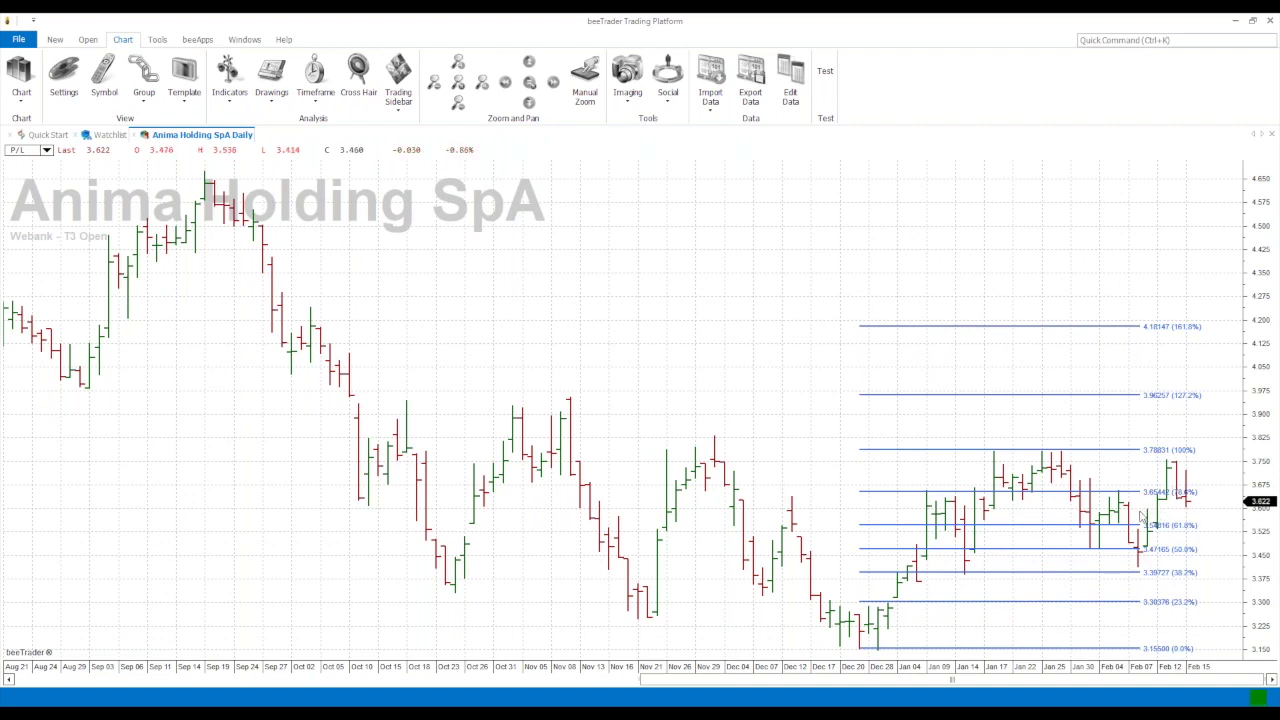
Step: Set the chart's empty space on the right side to 300 pixels
right_click(716, 462)
left_click(742, 467)
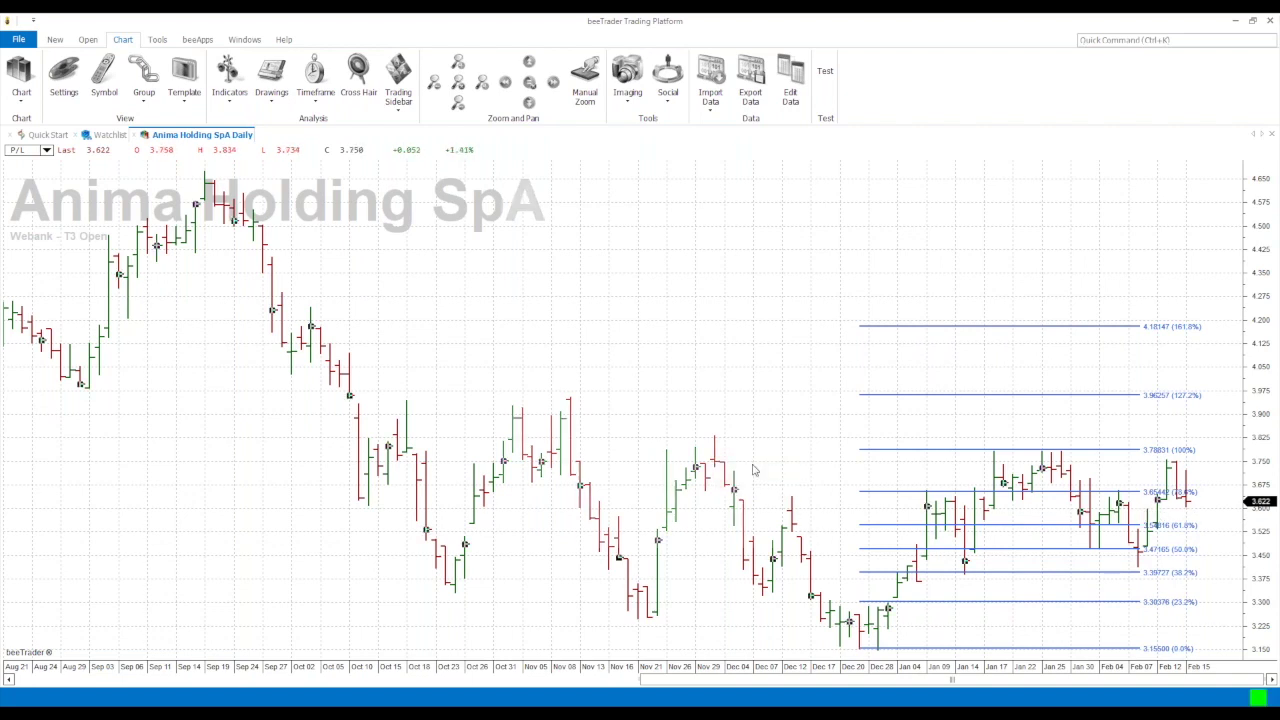
left_click(596, 200)
double_click(722, 256)
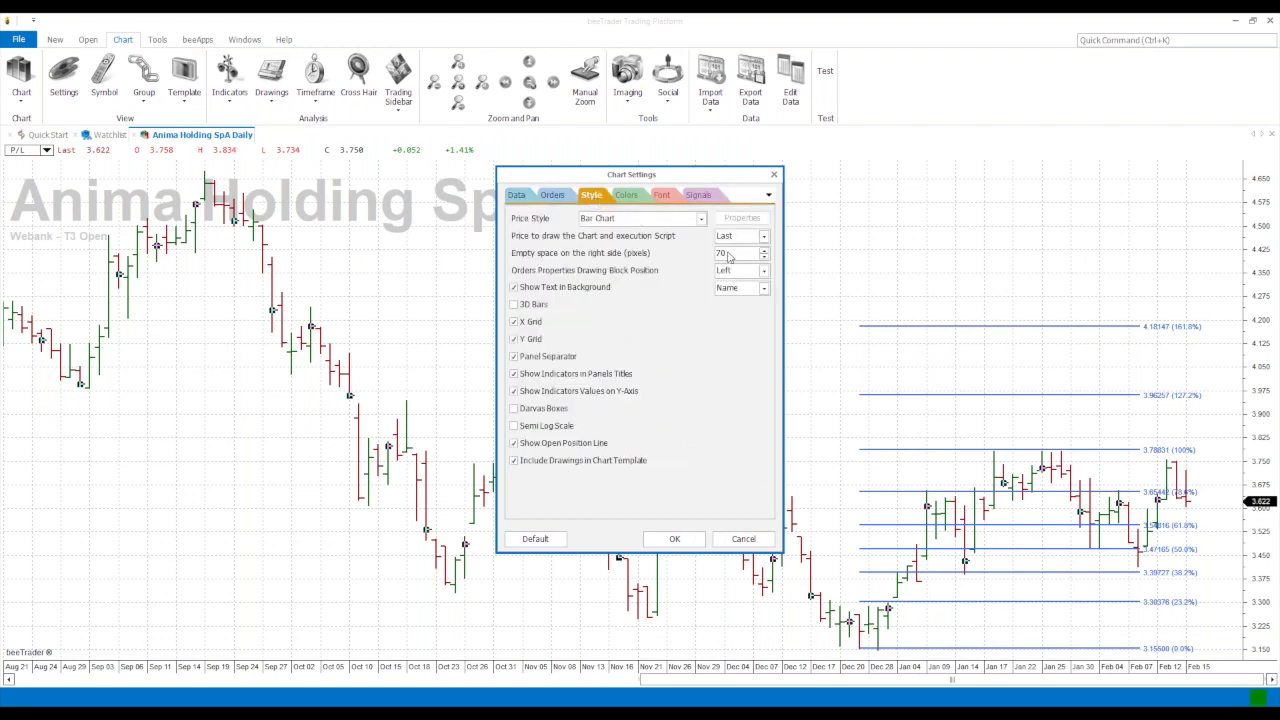
type("300")
left_click(678, 541)
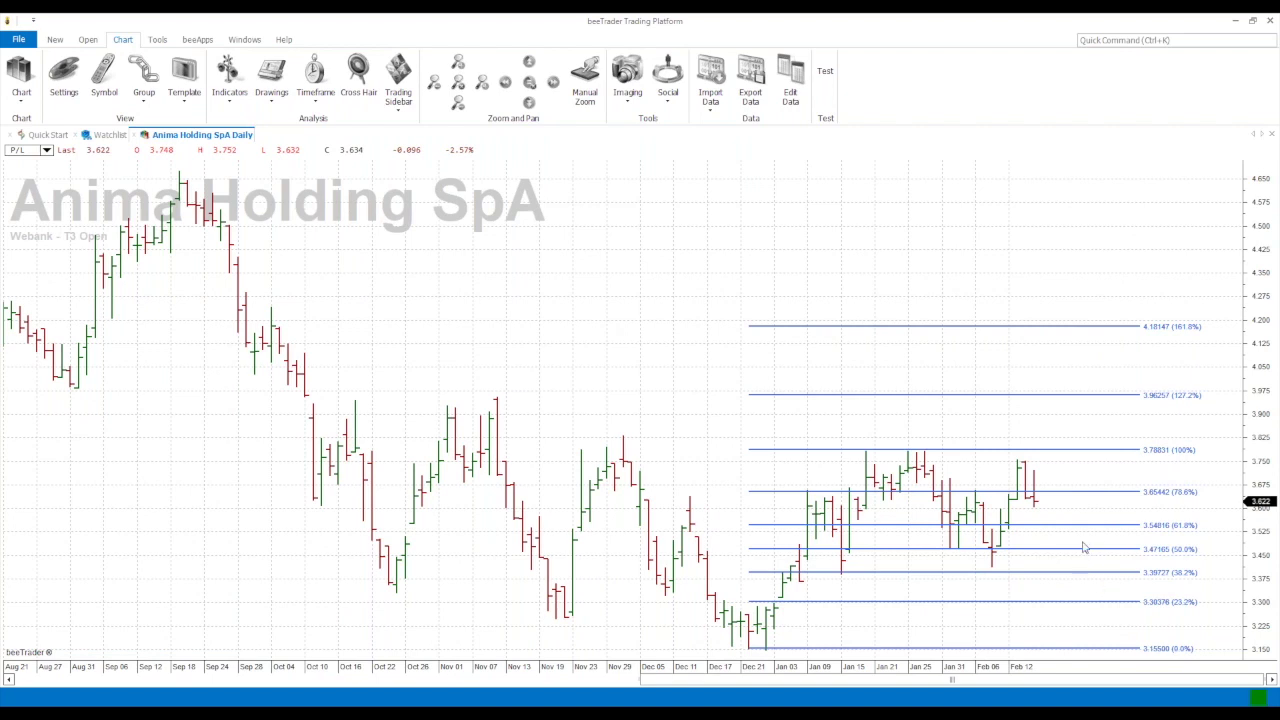
scroll(1080, 545, "up", 3)
scroll(1080, 545, "up", 1)
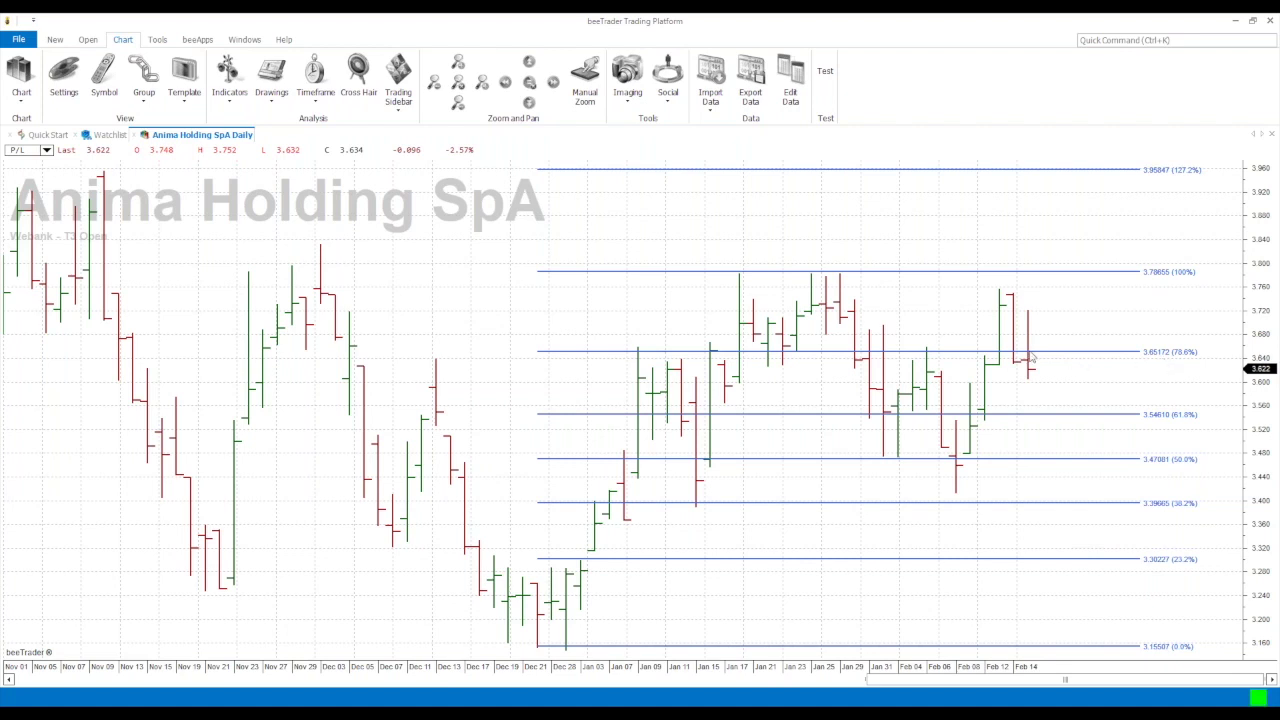
mouse_move(1033, 360)
mouse_move(1040, 419)
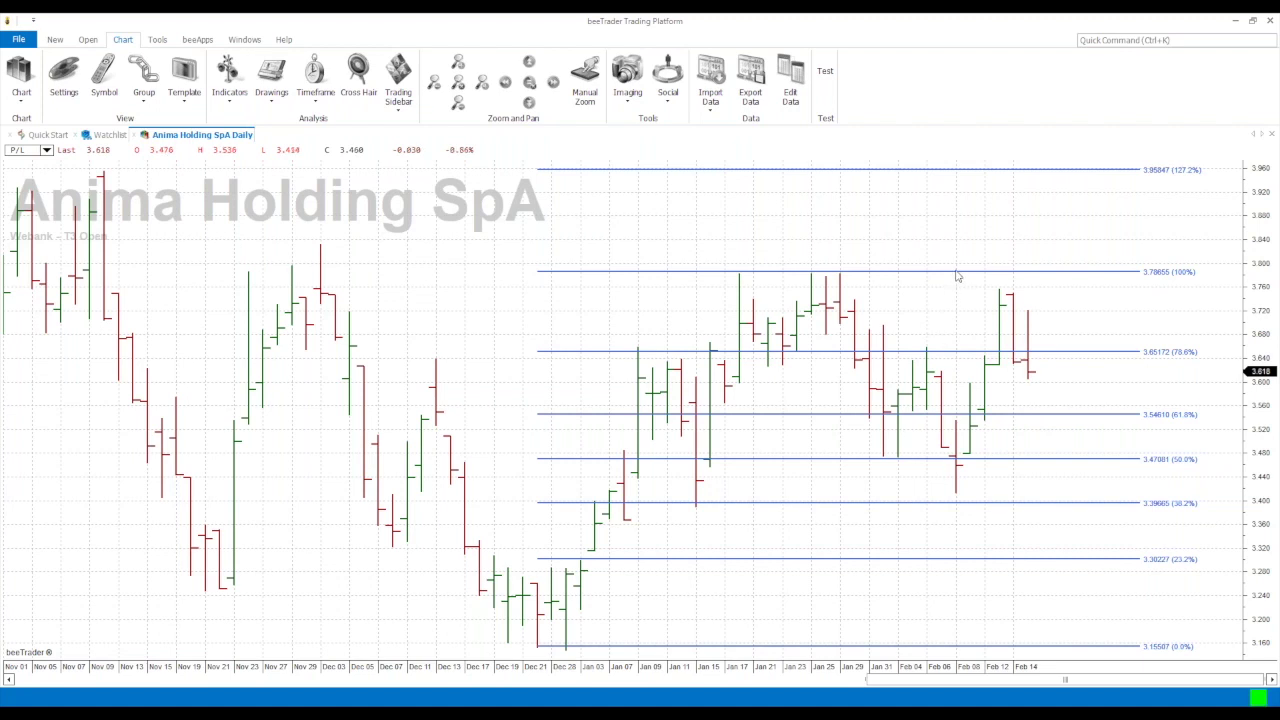
Step: Delete the Fibonacci Retracements drawing from the chart
left_click(1103, 354)
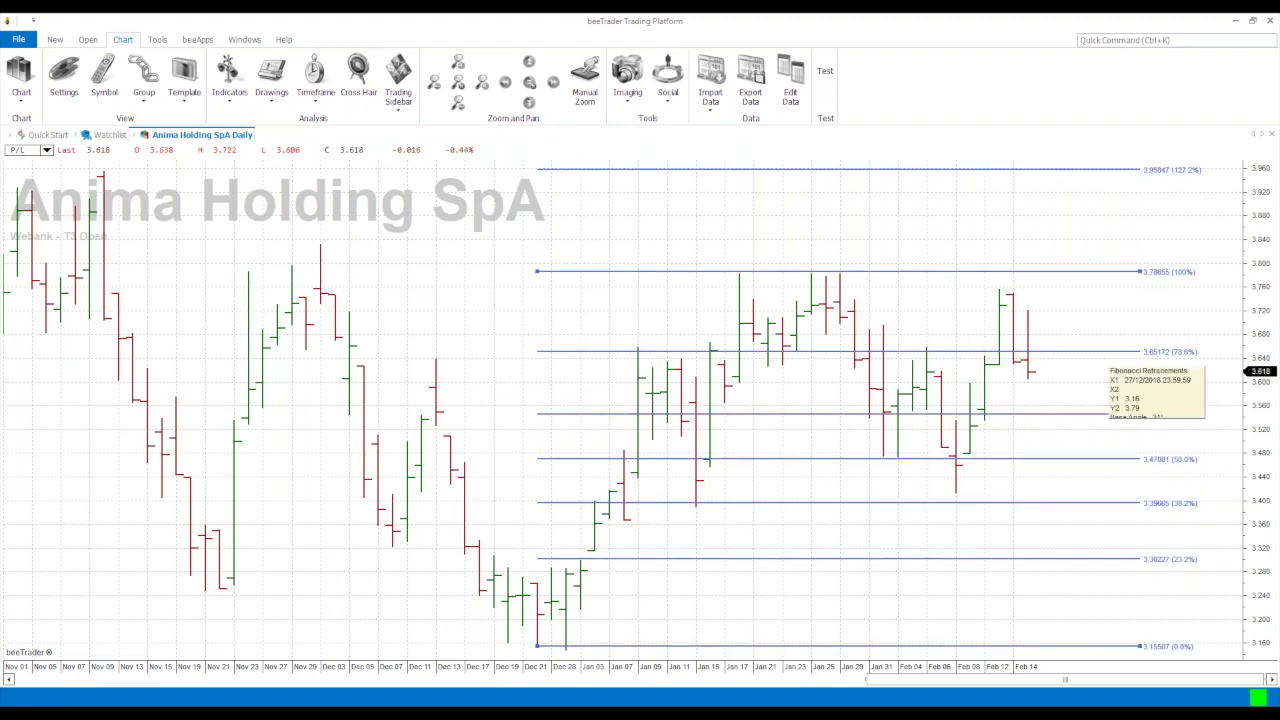
key("Delete")
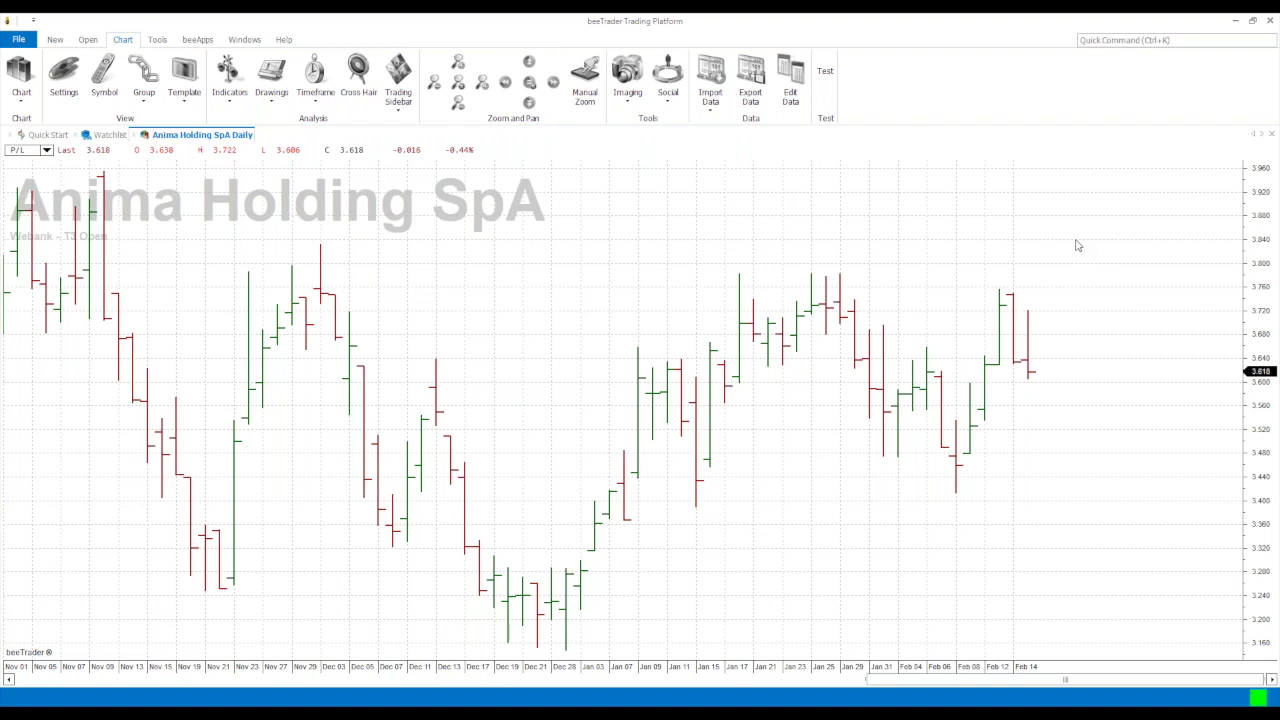
right_click(988, 214)
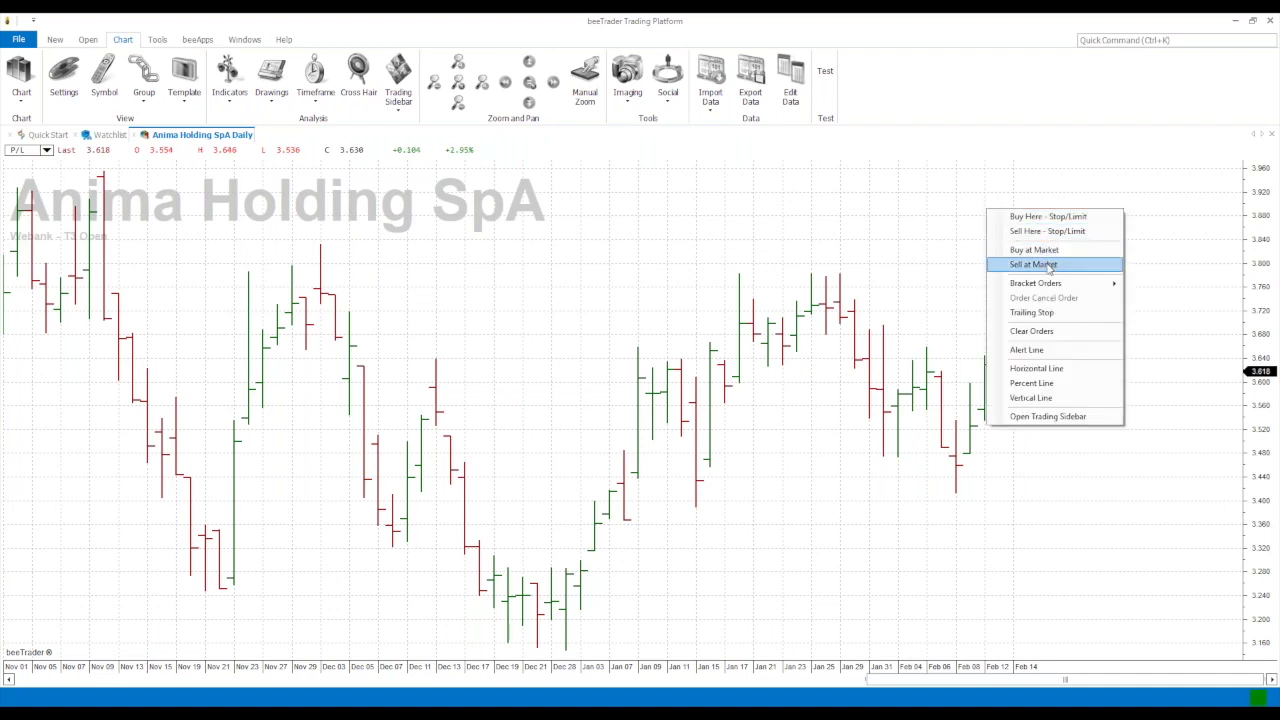
left_click(972, 205)
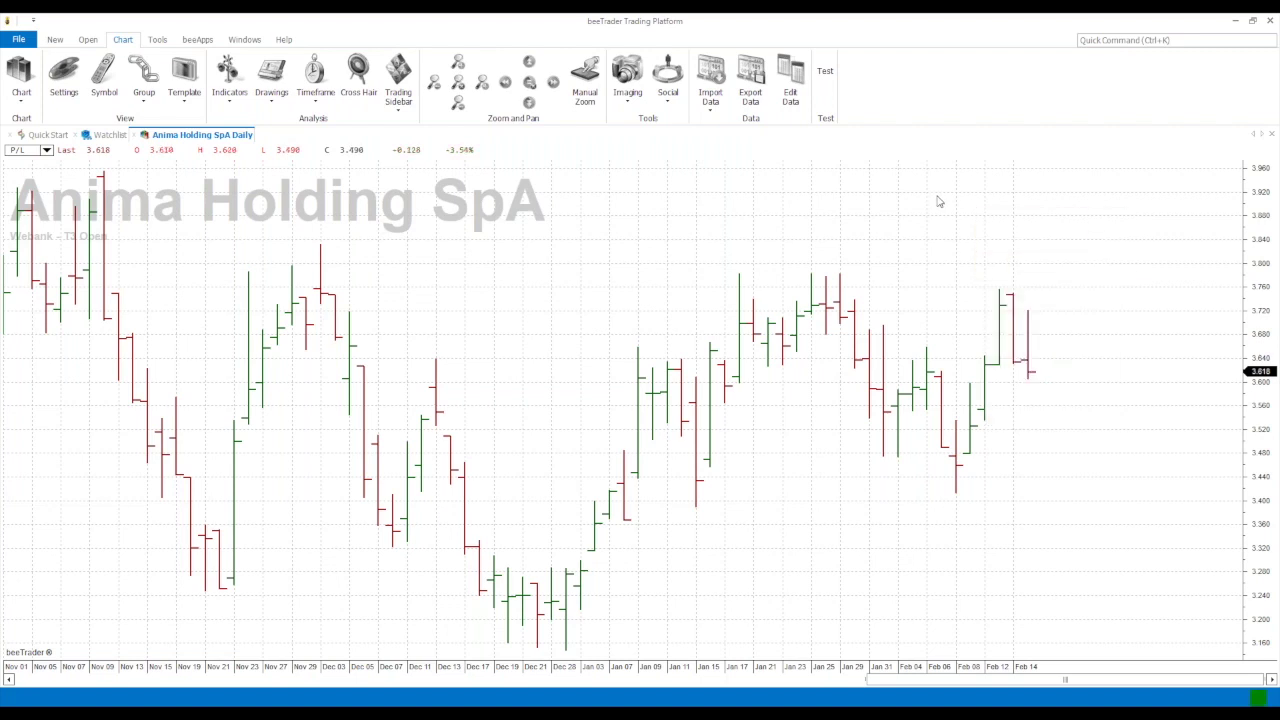
Step: Add the PlayOptions indicator BoBao Forecast System to the Anima Holding SpA chart with its default parameters
left_click(230, 80)
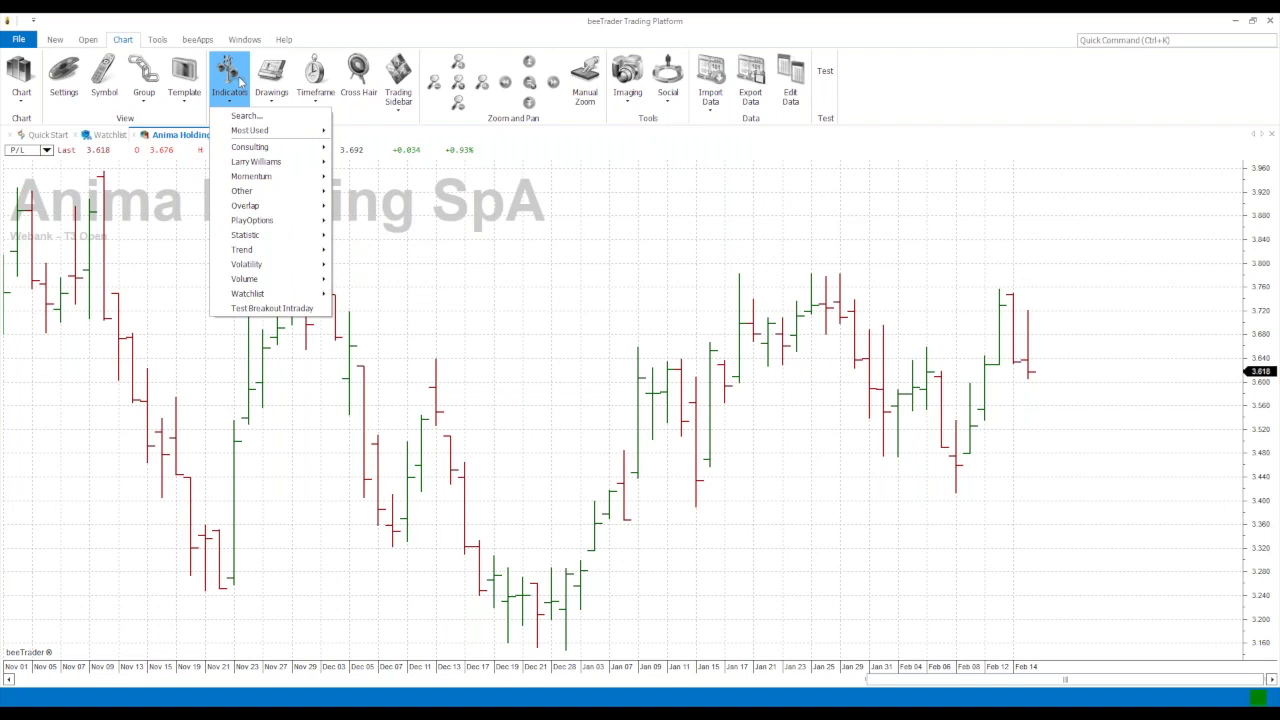
mouse_move(272, 222)
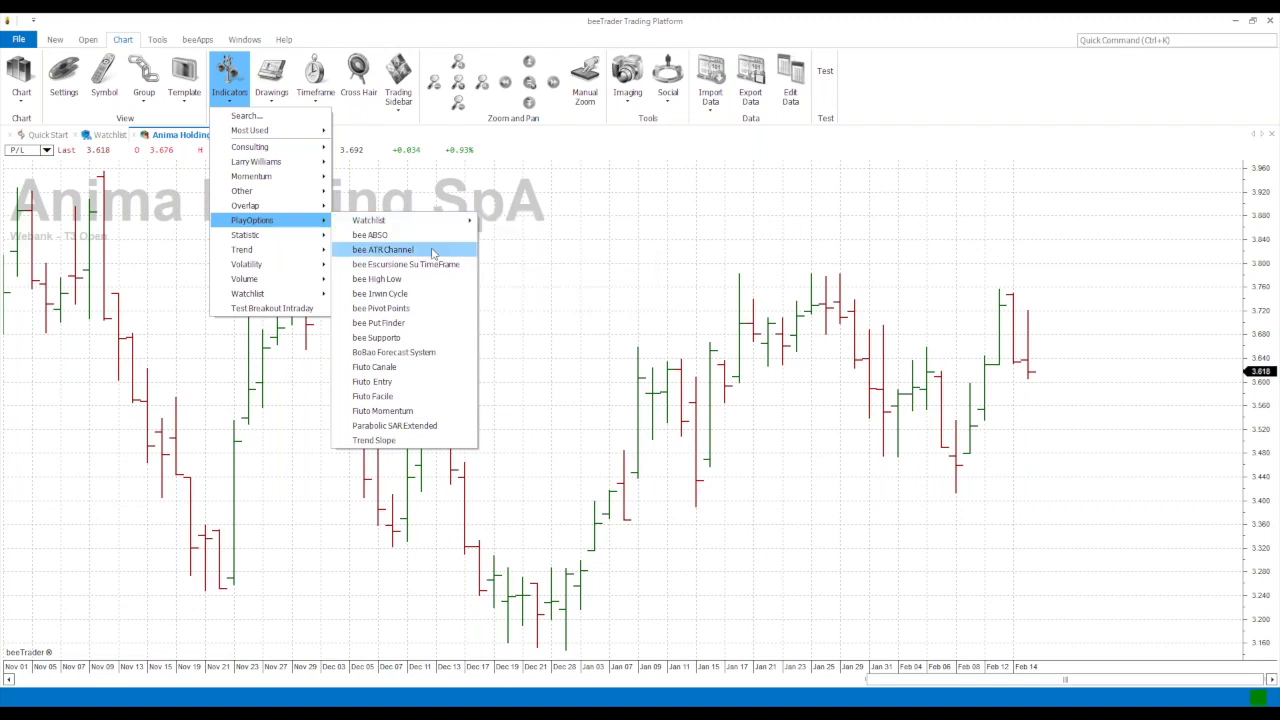
left_click(432, 353)
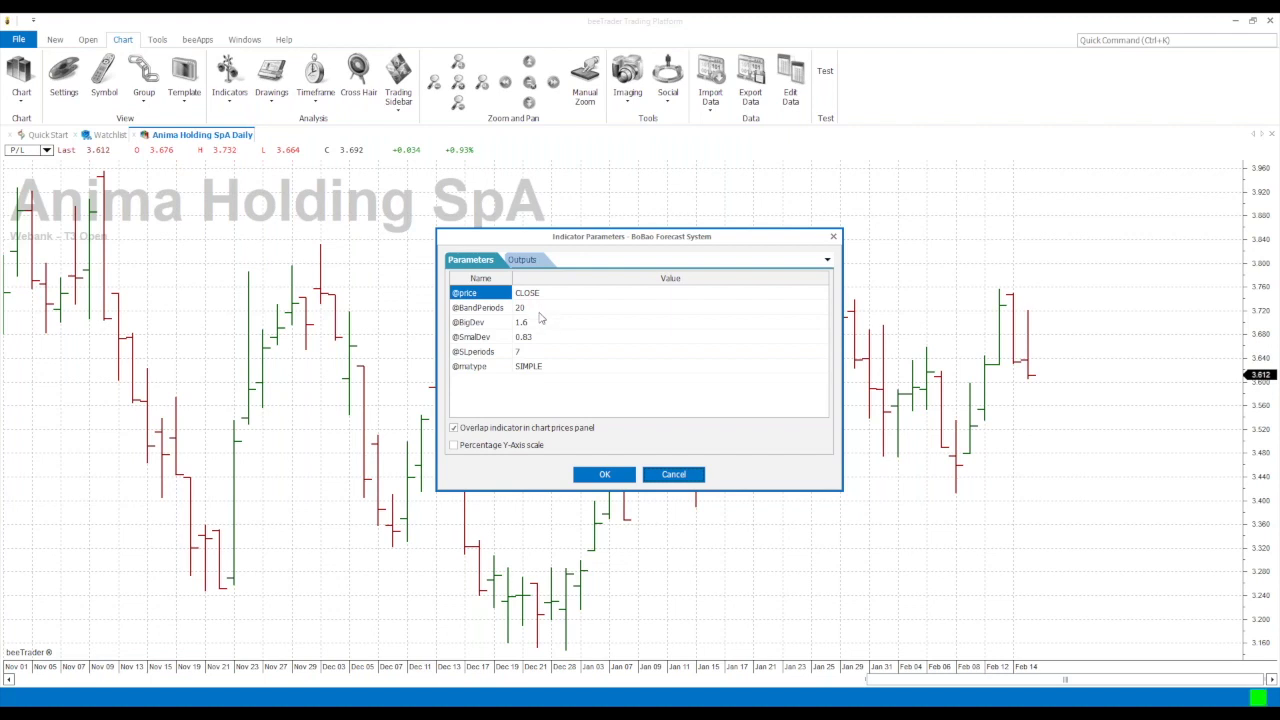
left_click(613, 476)
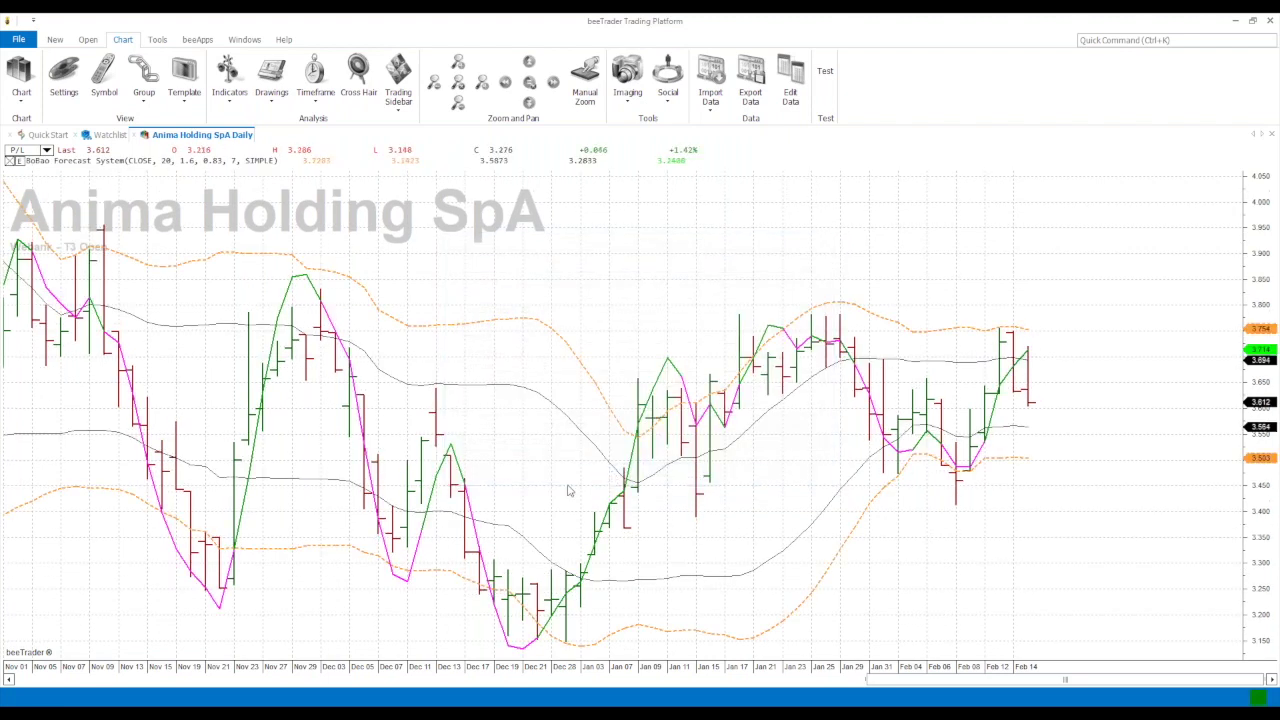
Step: Increase the line thickness of the BoBao Forecast System's Big Top, Big Bottom, Small Top, Small Bottom and Signal Line outputs by one each
double_click(22, 164)
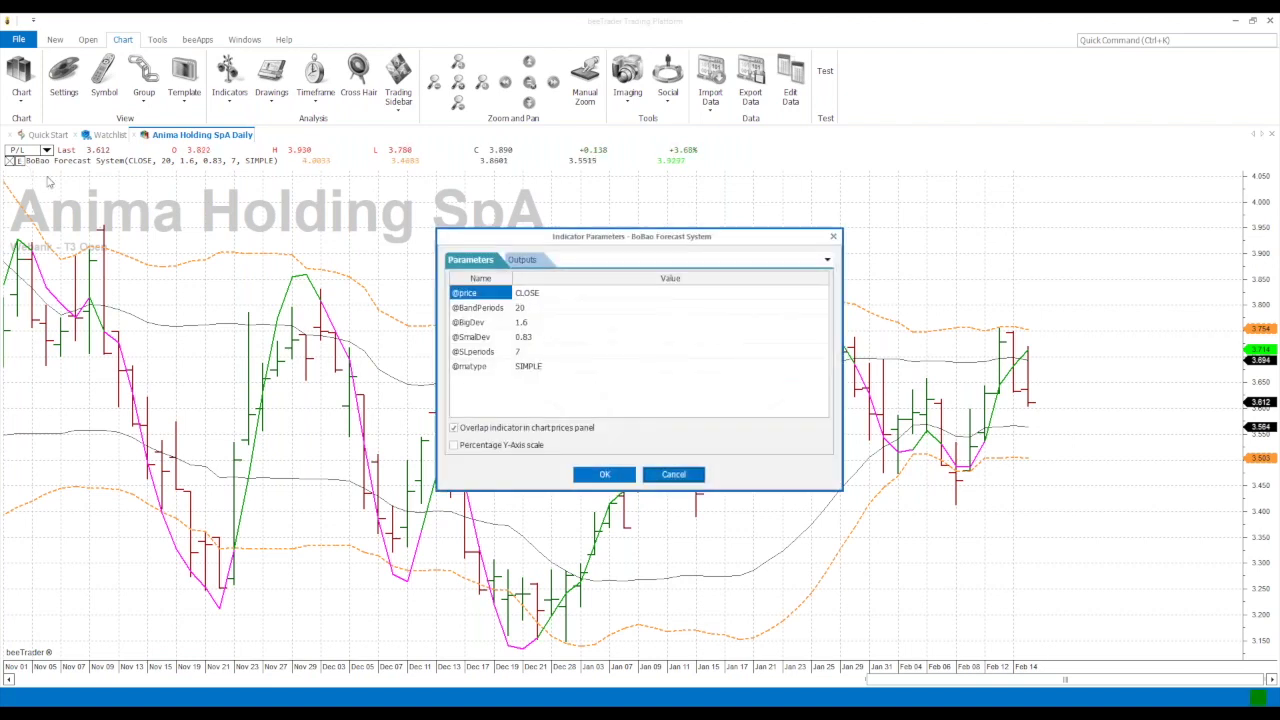
left_click(522, 262)
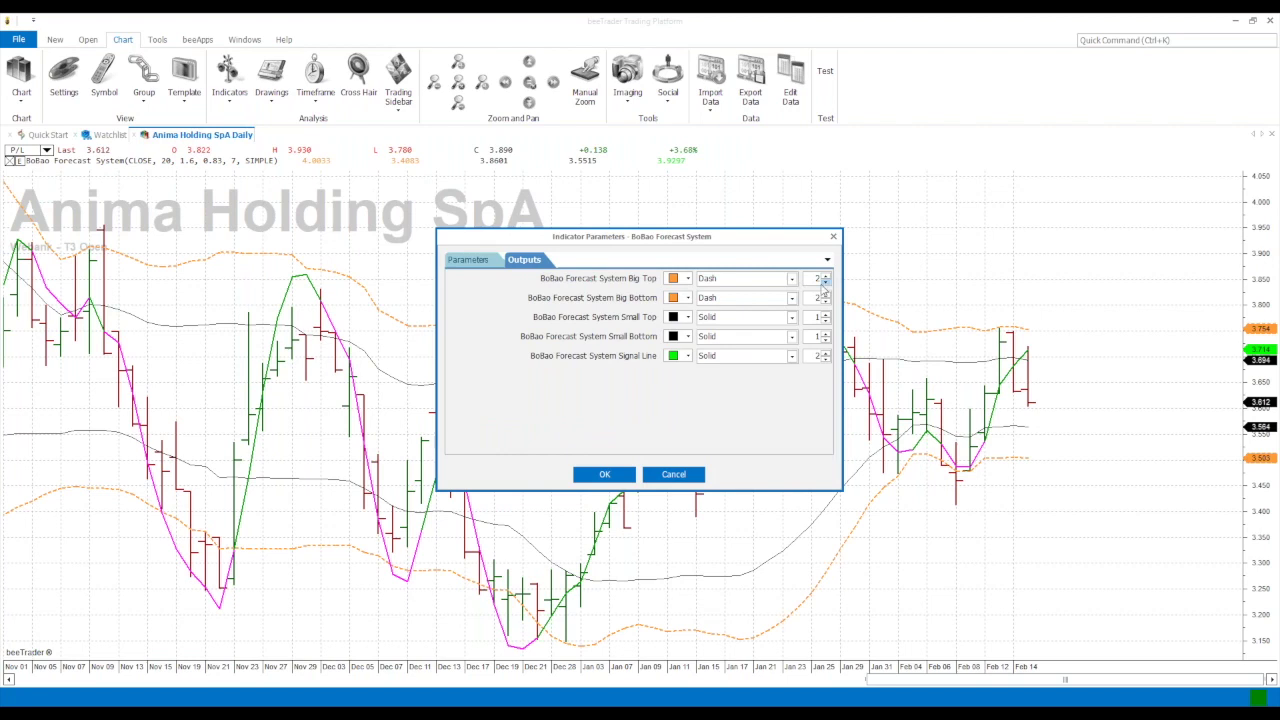
left_click(825, 277)
left_click(826, 295)
left_click(826, 314)
left_click(826, 333)
left_click(826, 353)
left_click(604, 474)
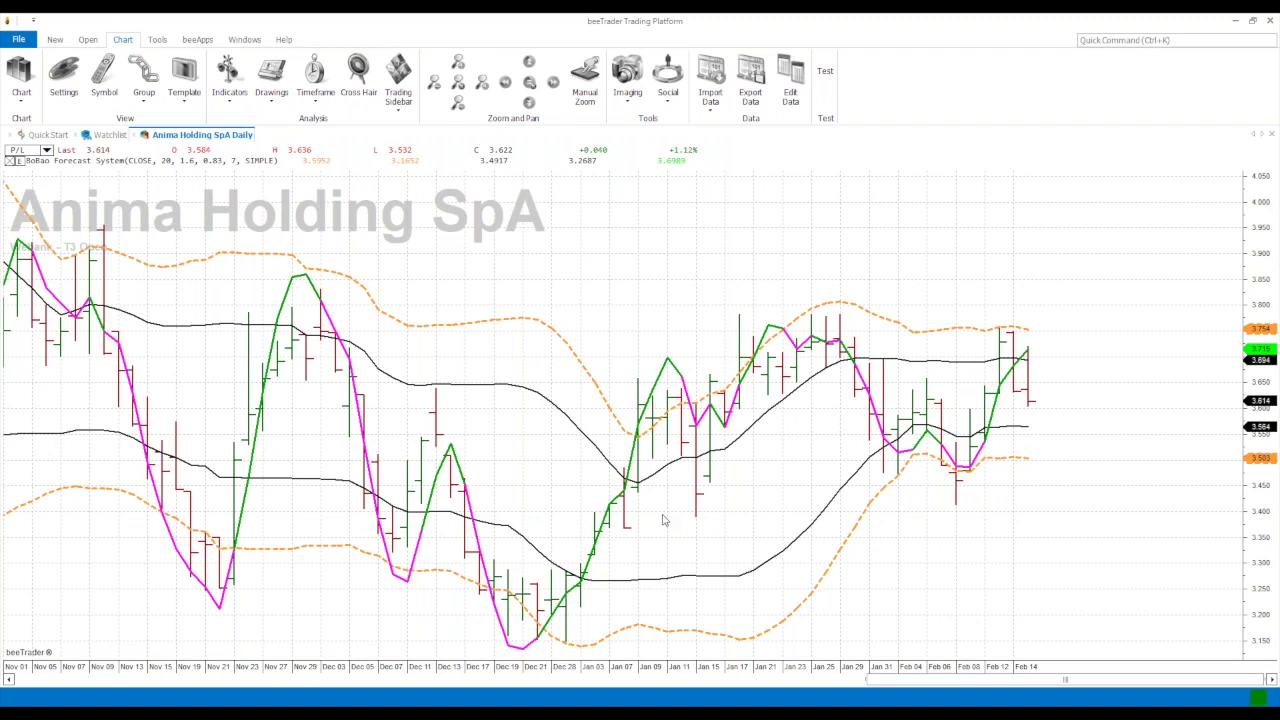
Step: Draw a percent line of about 11 bars along the price rise from the late December low to mid-January
left_click_drag(1080, 677, 715, 665)
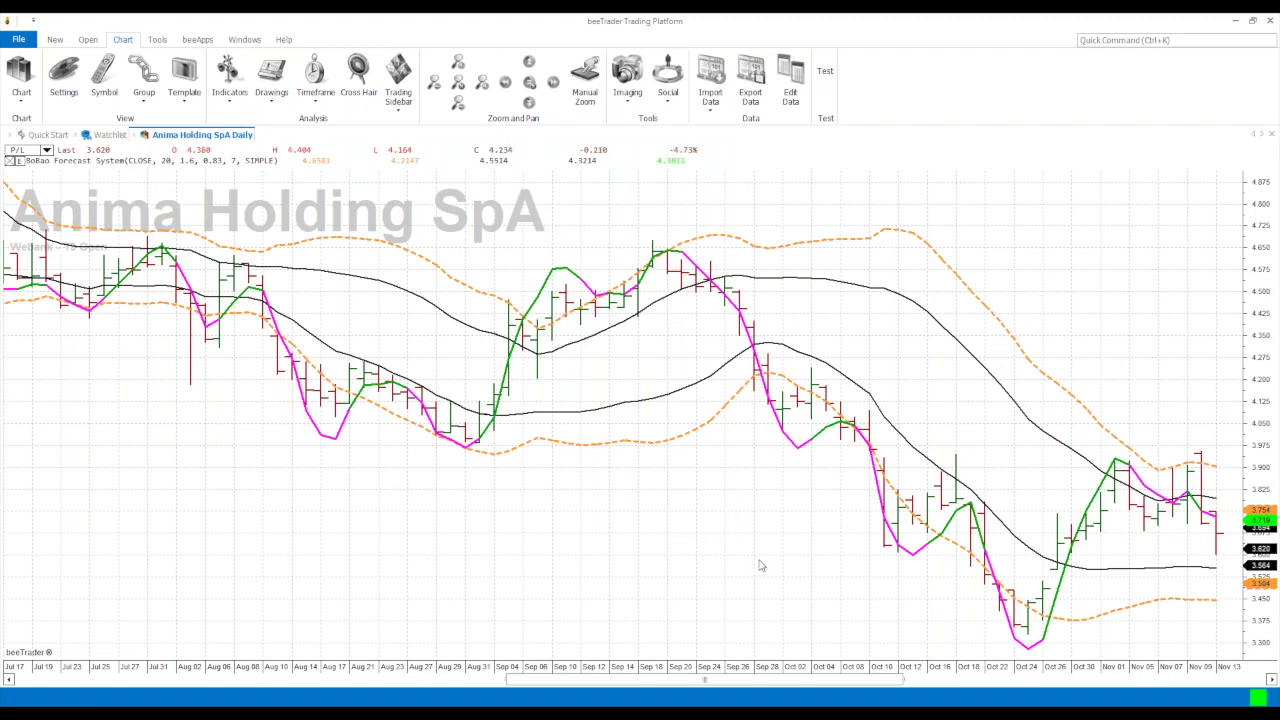
left_click_drag(802, 683, 1122, 707)
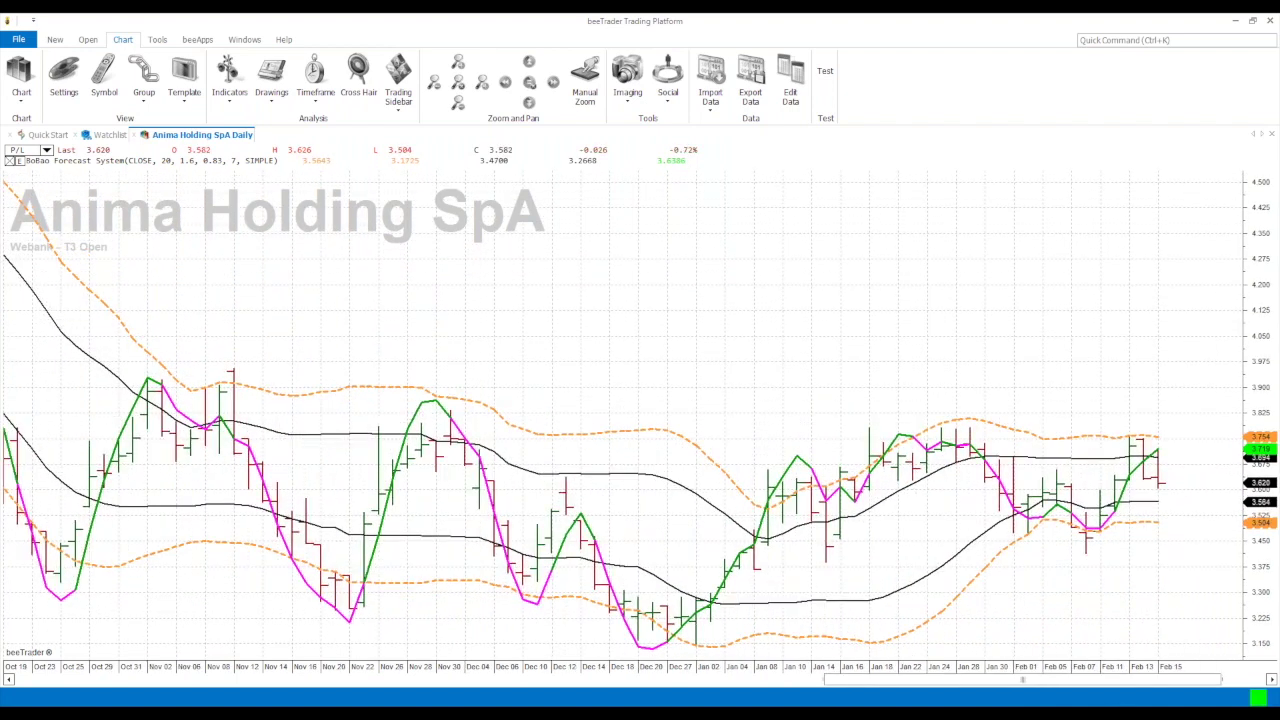
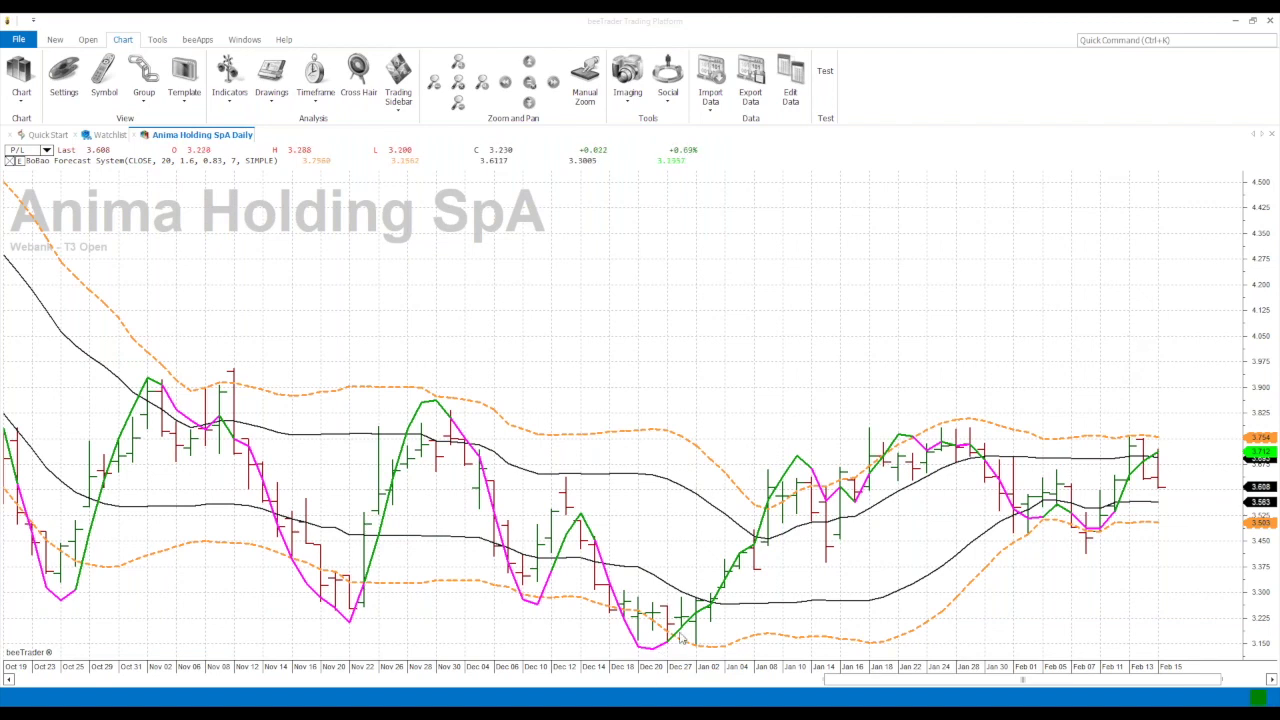
right_click(771, 340)
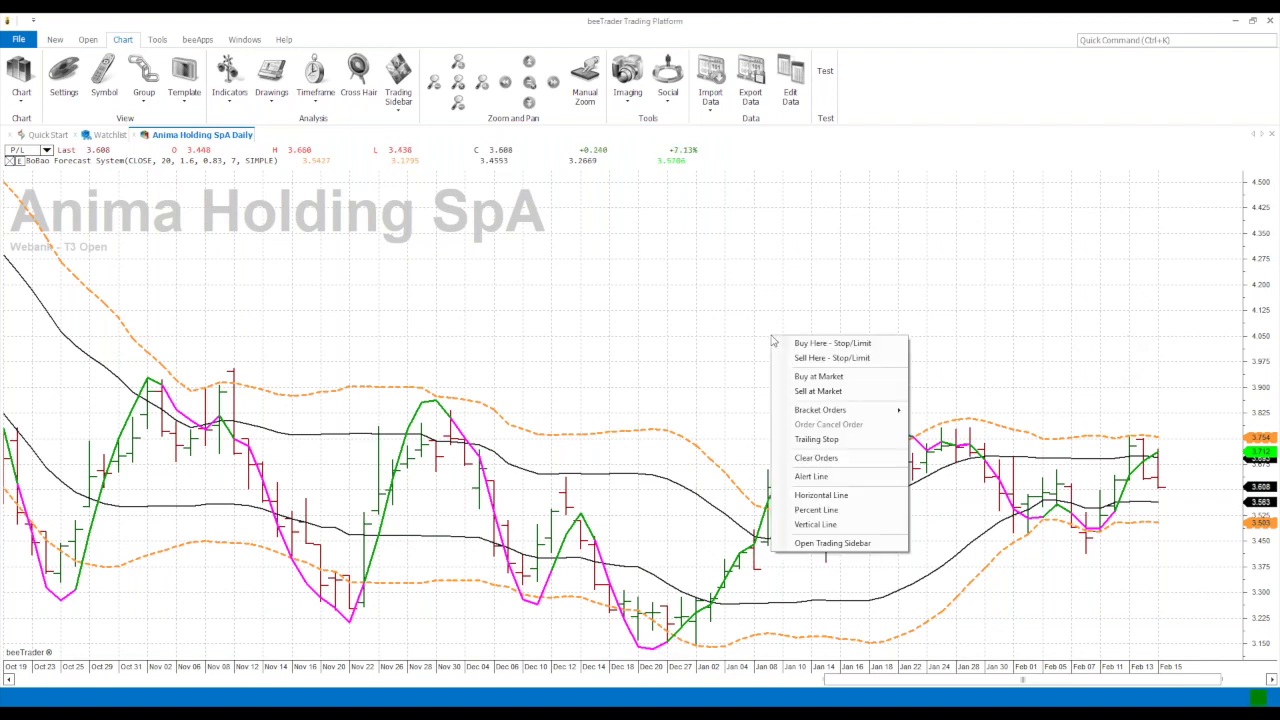
left_click(830, 512)
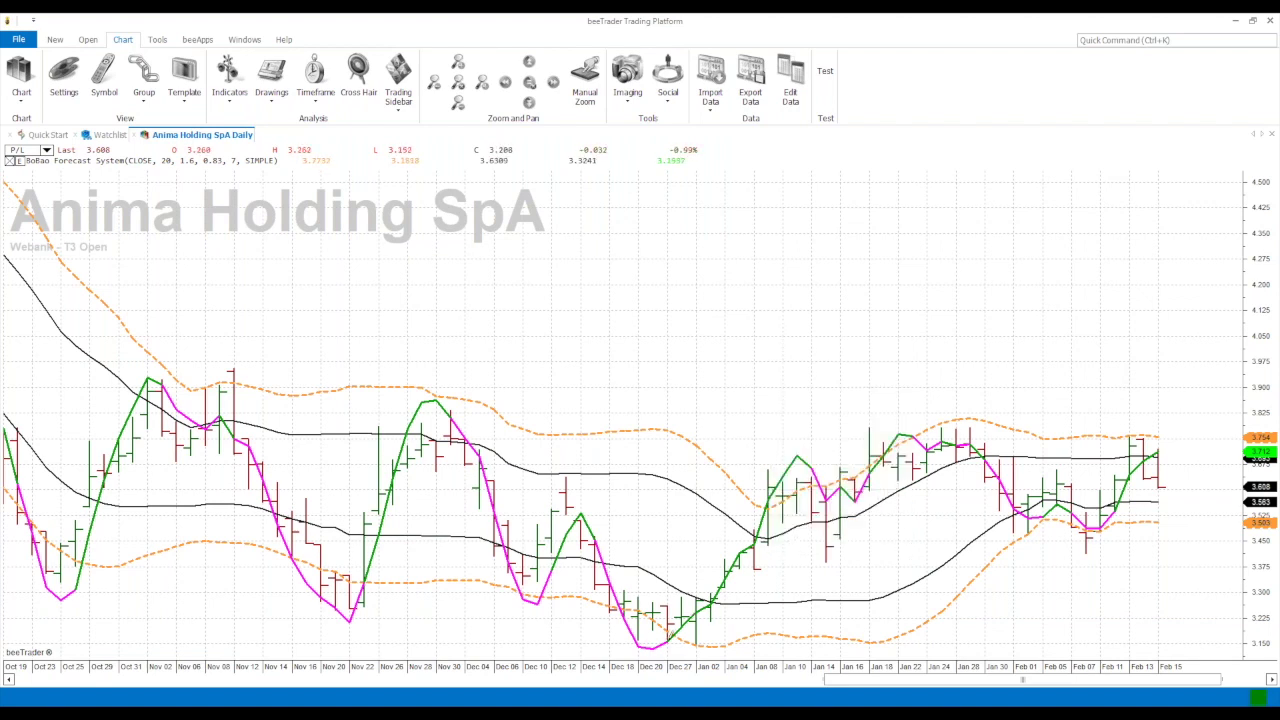
mouse_move(700, 602)
left_mouse_down()
mouse_move(740, 578)
mouse_move(821, 476)
left_mouse_up()
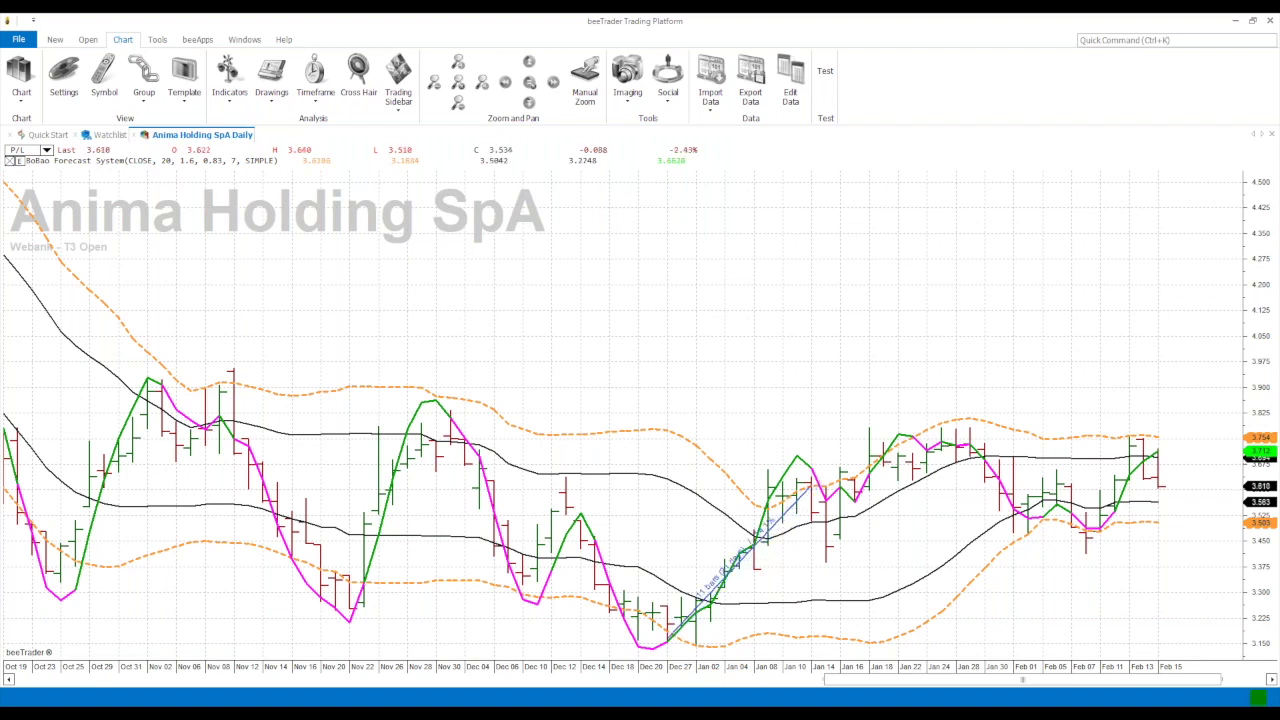
Step: Format the December–January percent line as solid black with weight 3, and extend its upper end to 12 bars
right_click(810, 493)
left_click(855, 495)
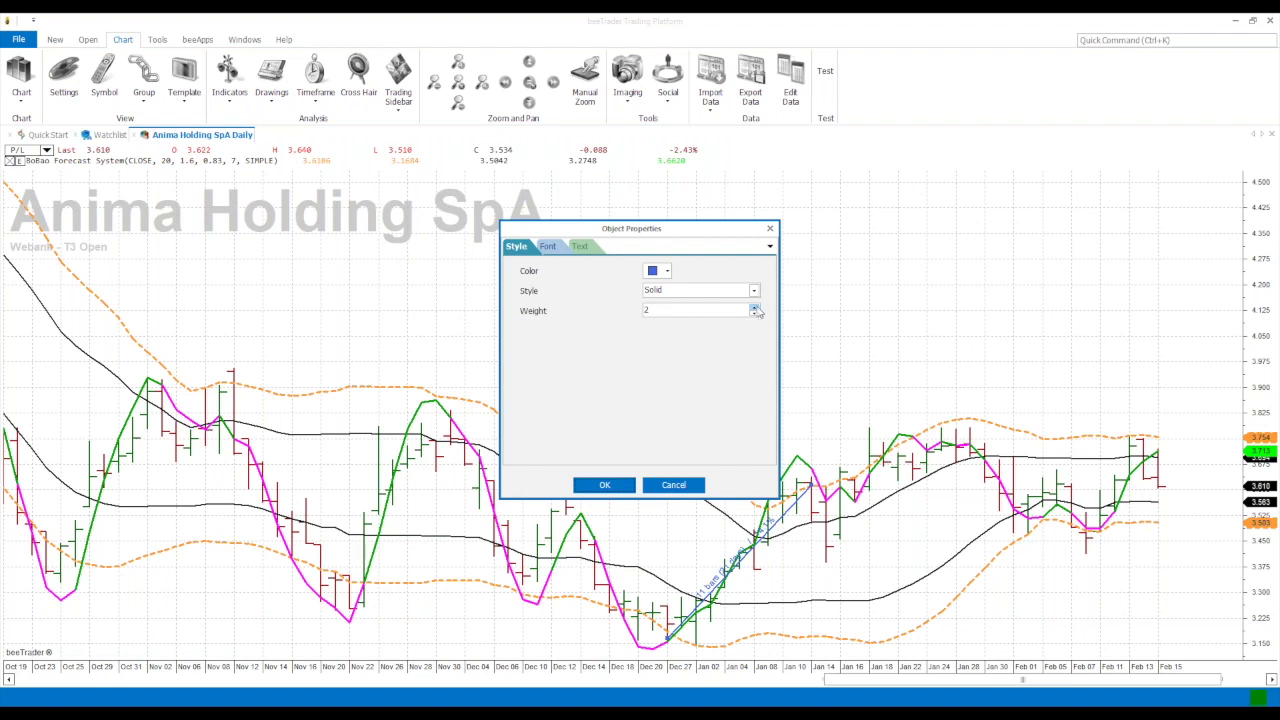
left_click(754, 308)
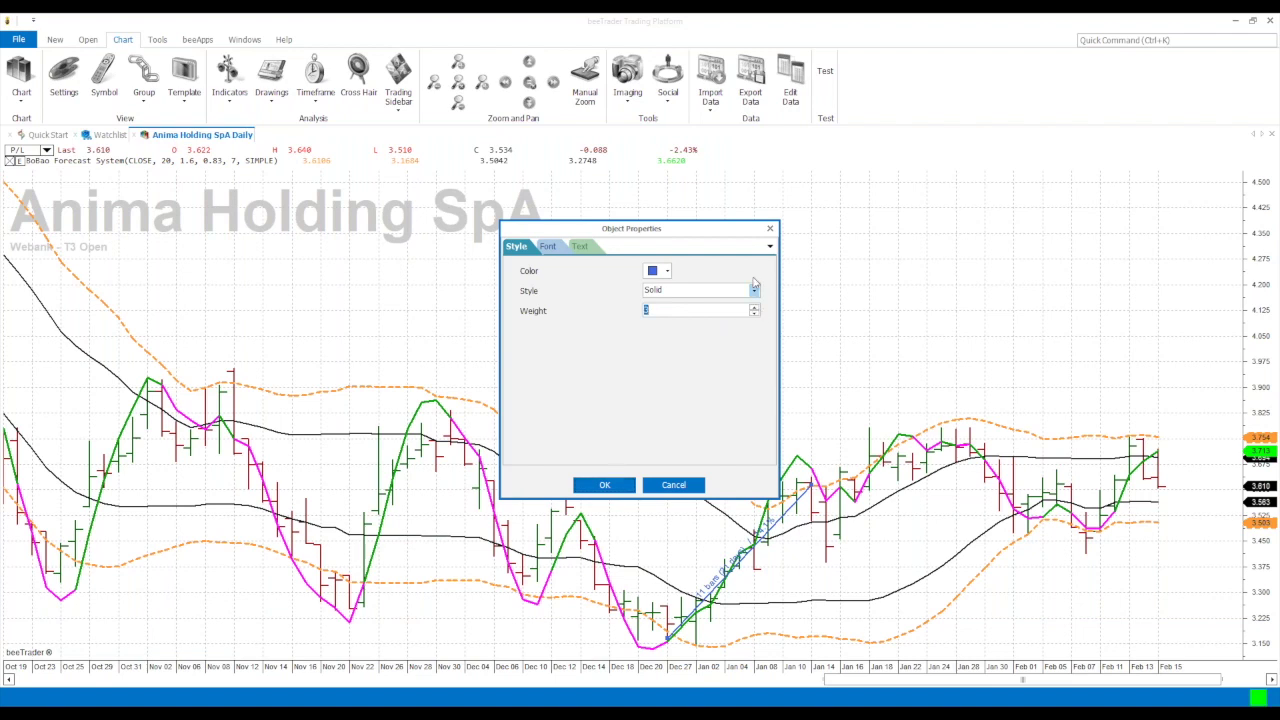
left_click(668, 271)
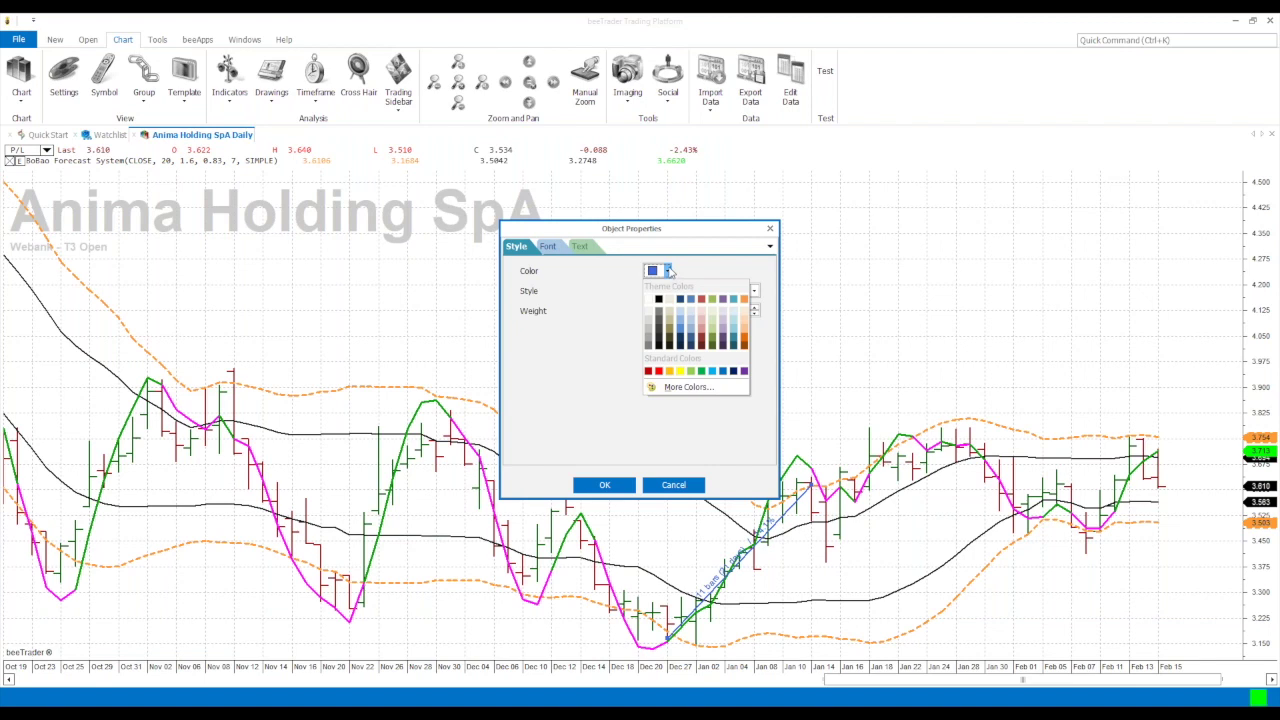
left_click(658, 300)
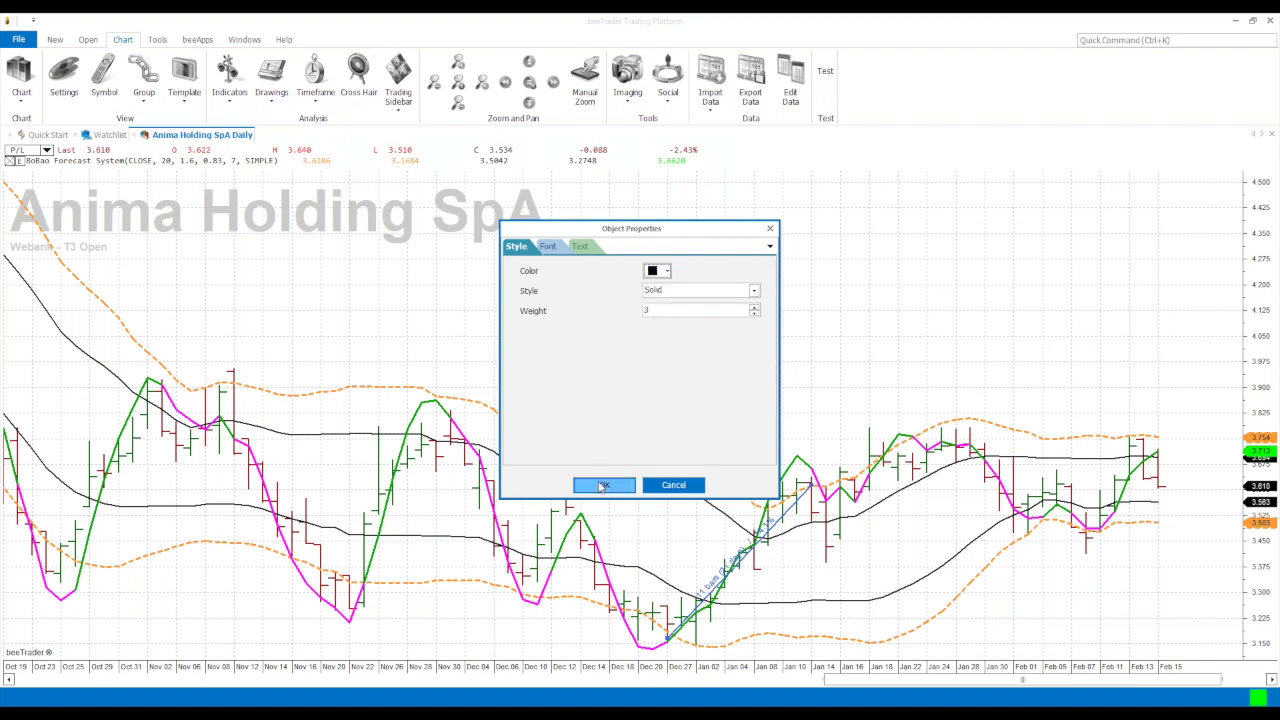
left_click(604, 485)
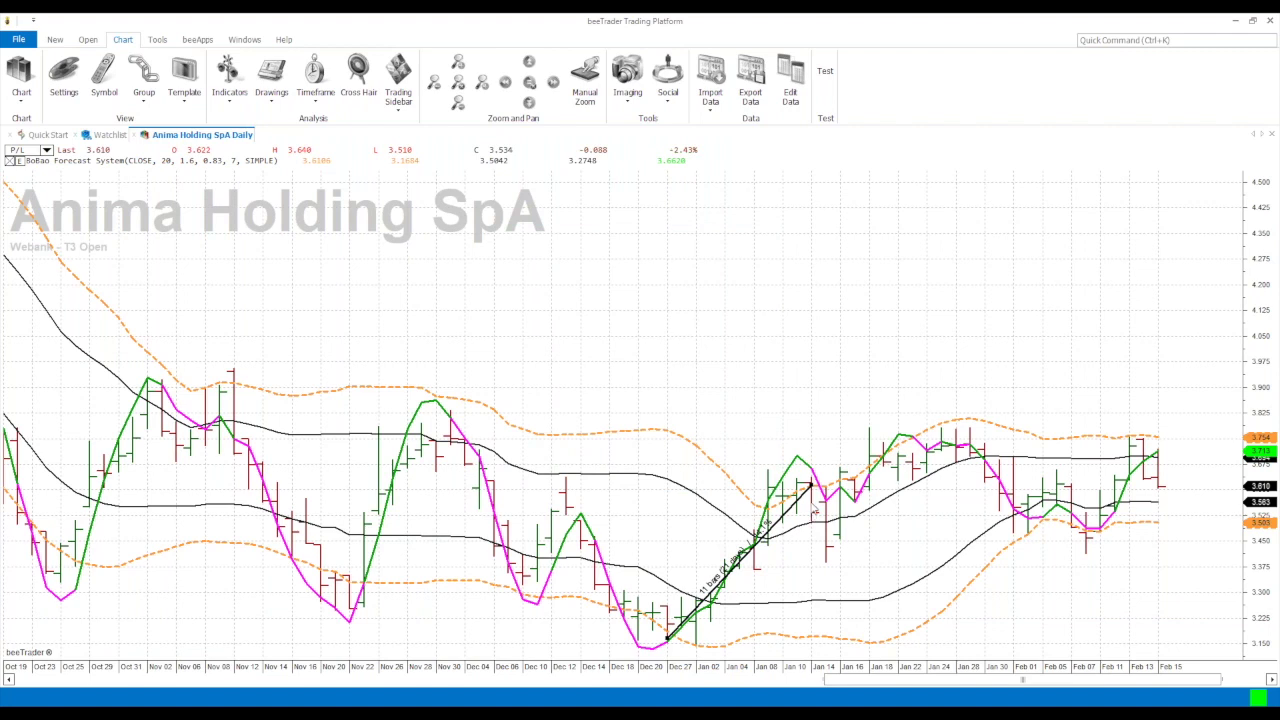
left_click_drag(815, 490, 826, 487)
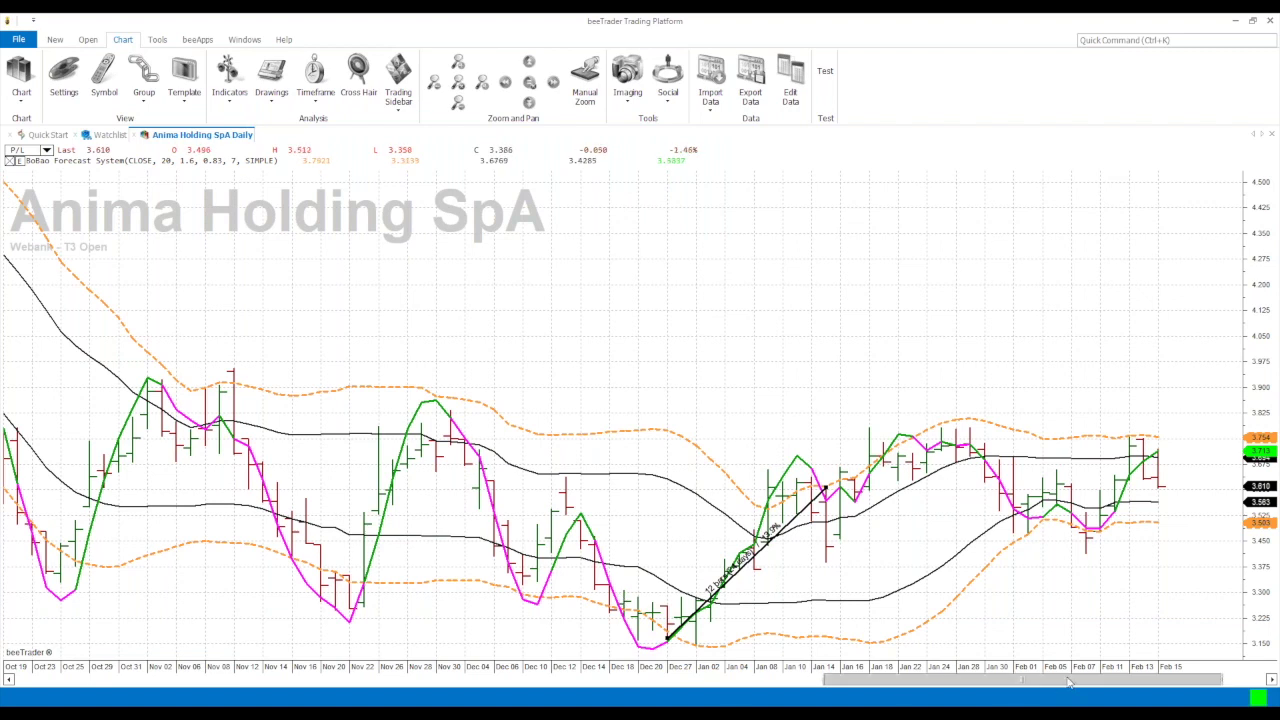
left_click_drag(1058, 683, 704, 634)
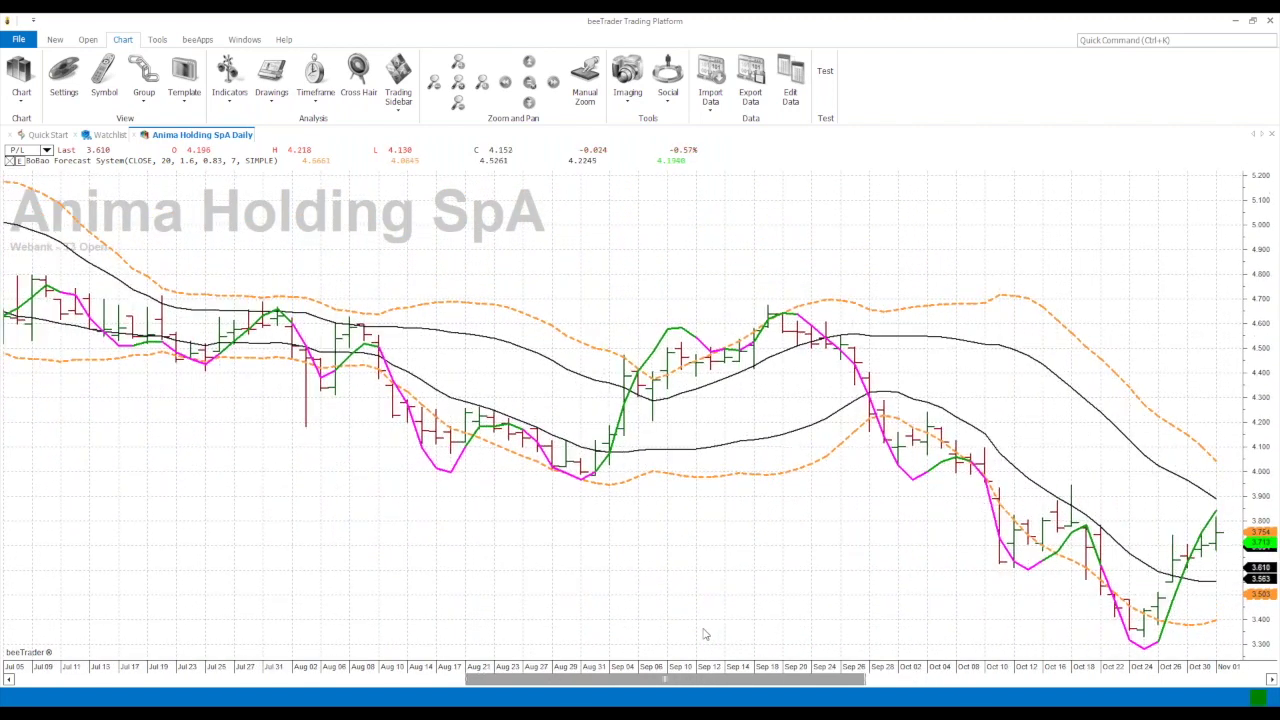
right_click(483, 537)
left_click(530, 544)
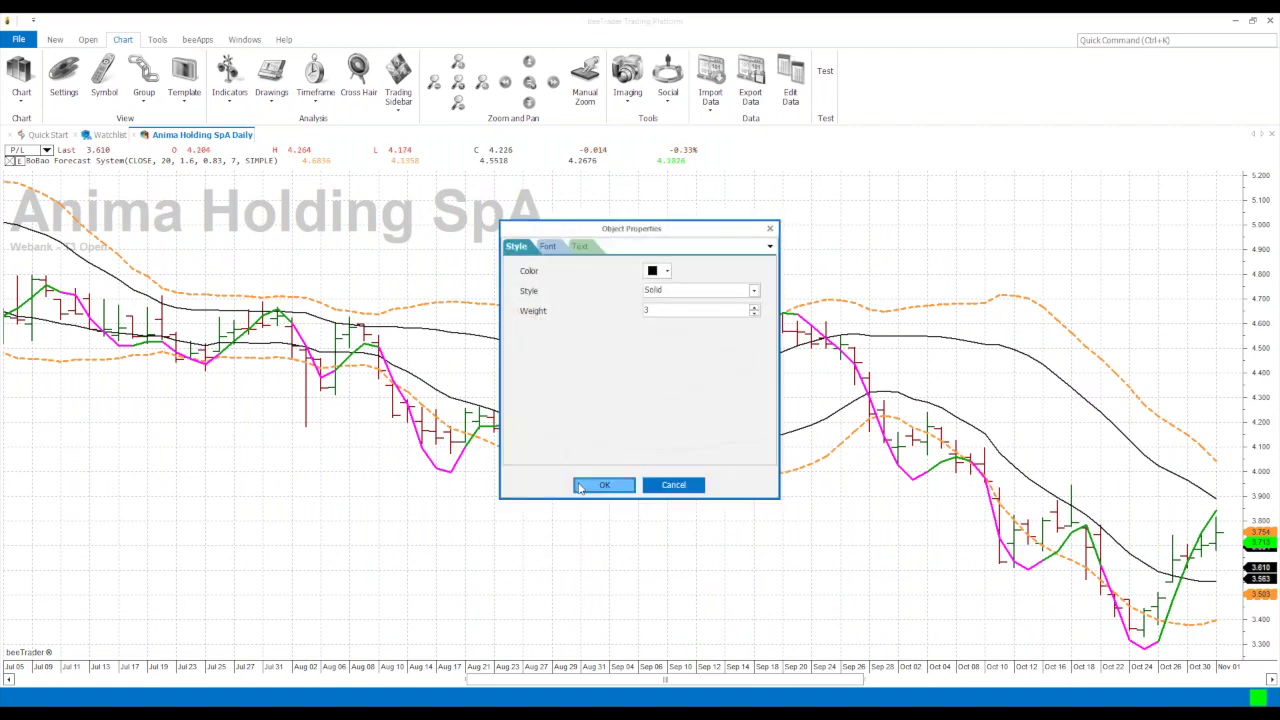
left_click(603, 485)
right_click(577, 215)
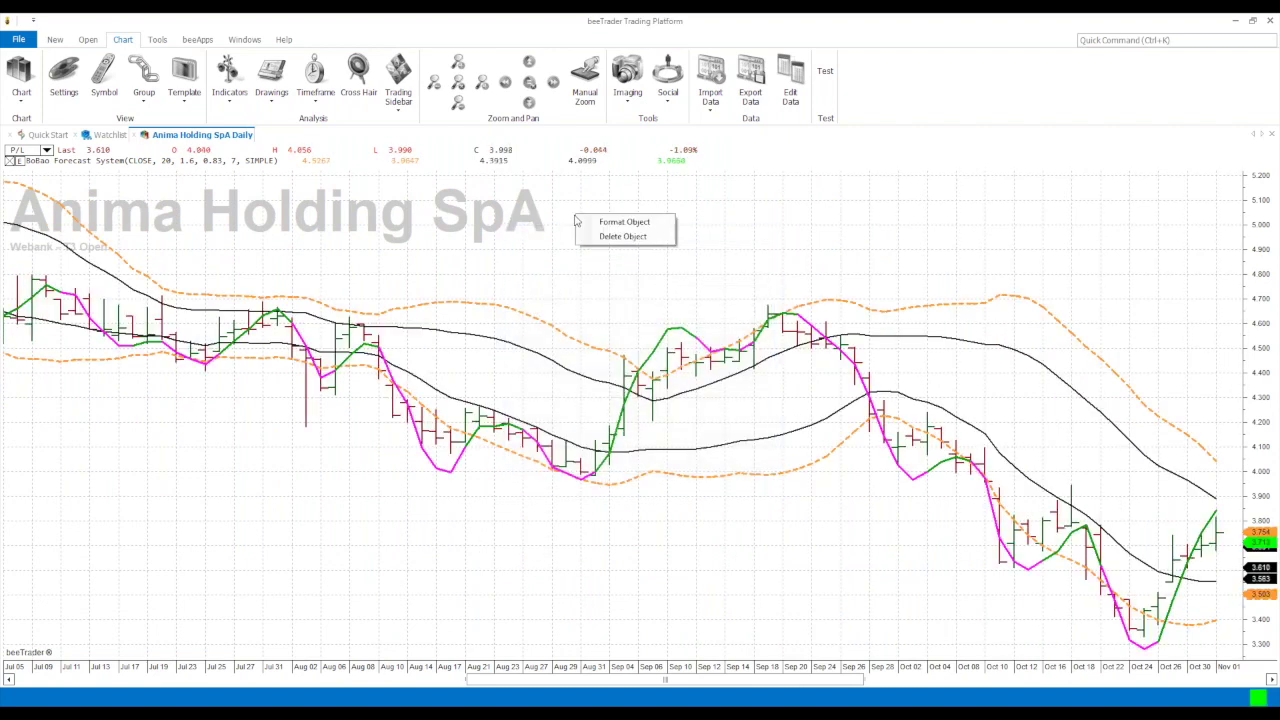
left_click(690, 240)
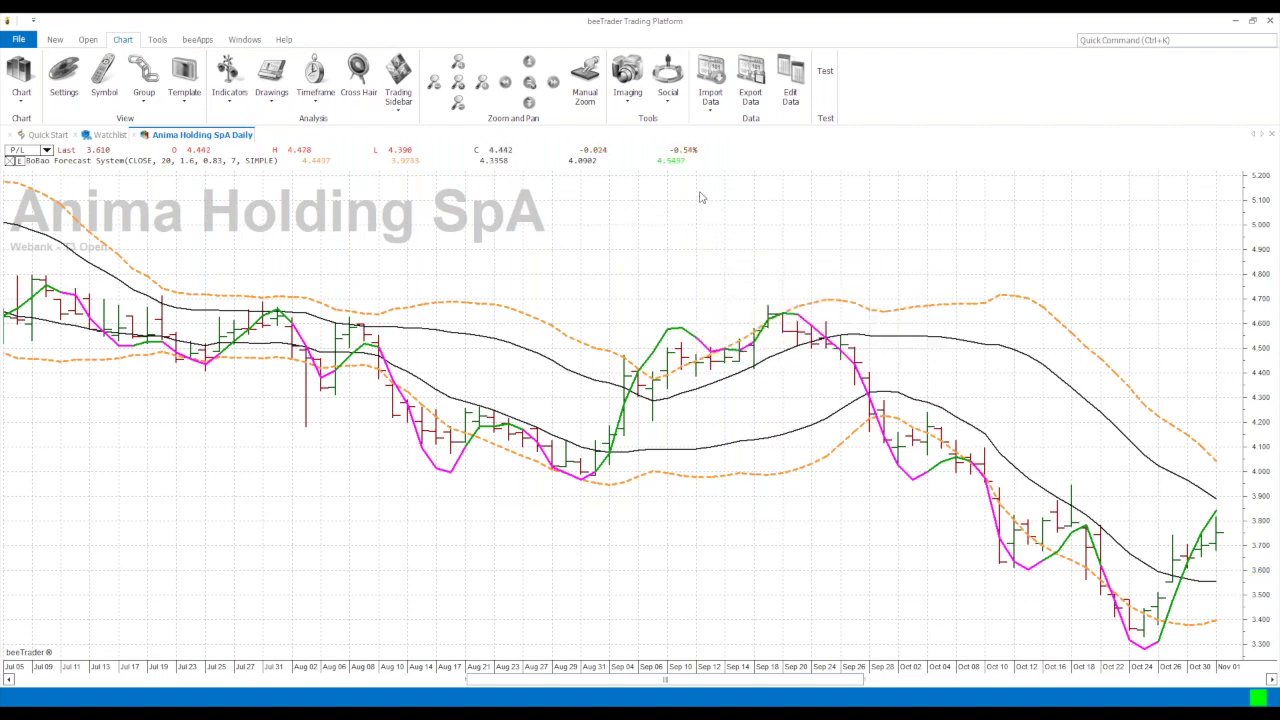
Step: Draw a percent line of about 17 bars along the price rise from about Aug 21 to Sep 12
right_click(702, 196)
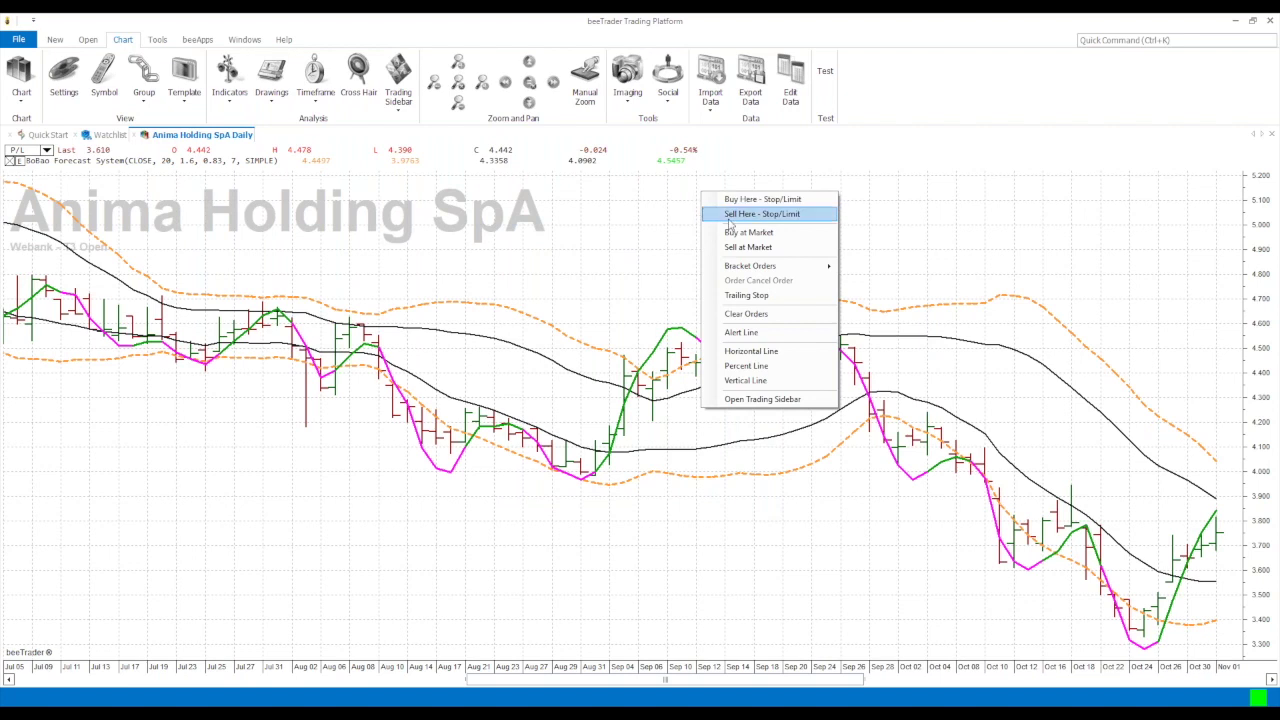
left_click(755, 366)
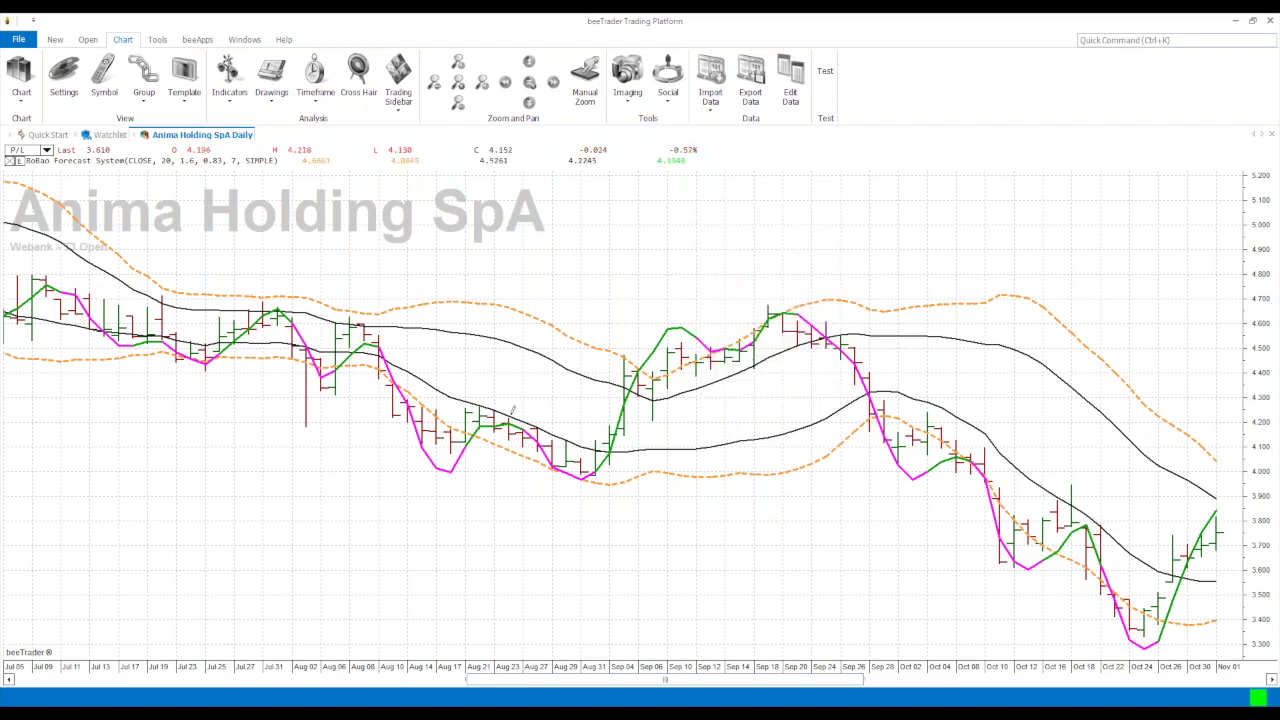
left_click_drag(474, 437, 711, 340)
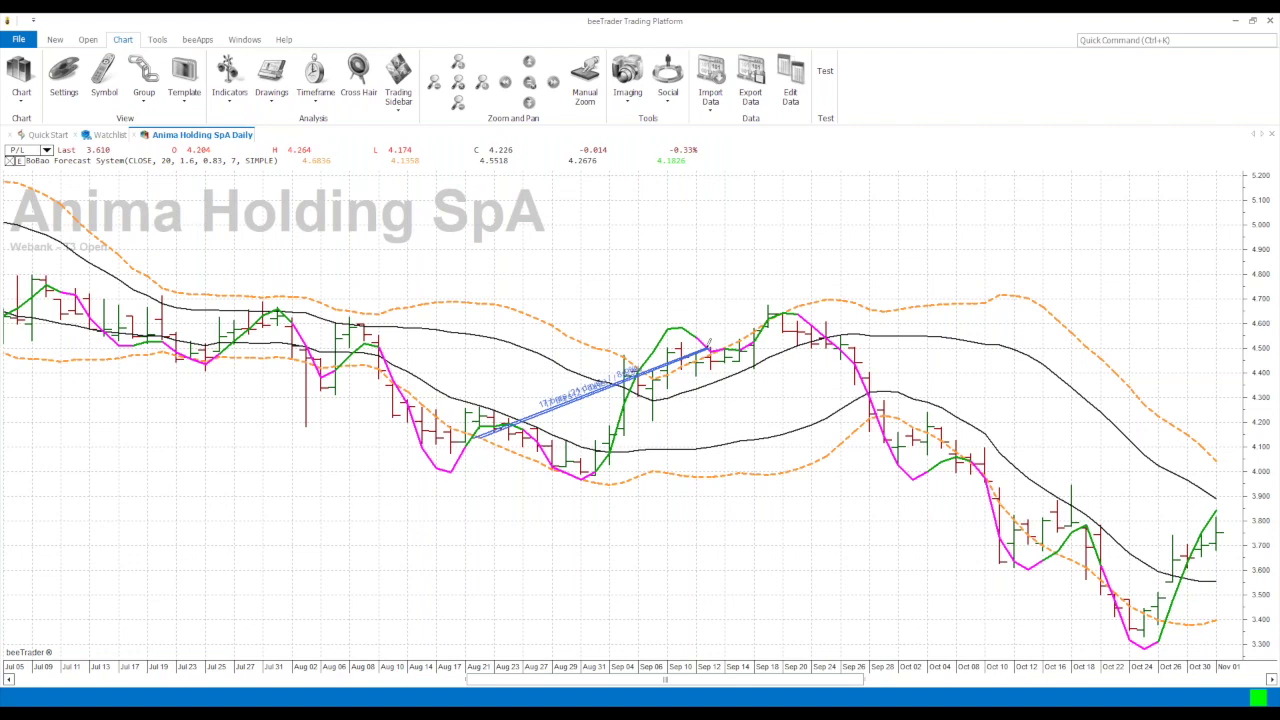
Step: Draw a percent line along the decline from the mid-September peak and extend its lower end to mid-October
right_click(742, 247)
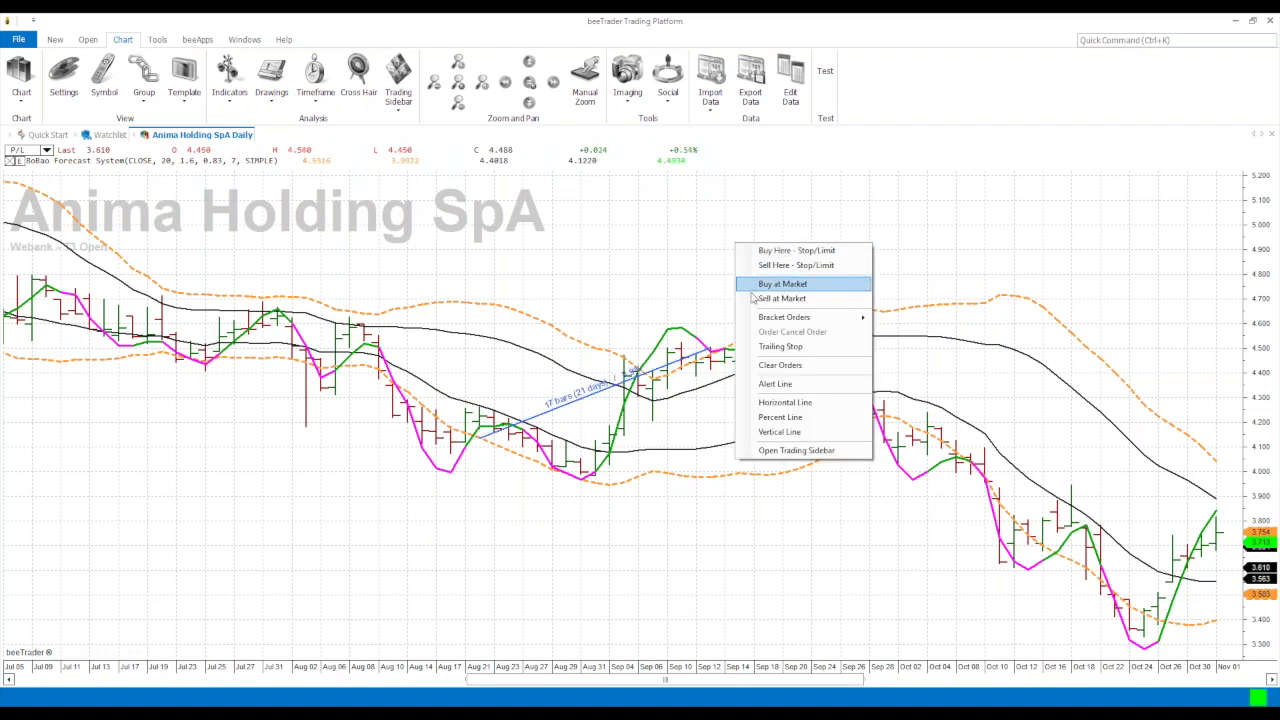
left_click(779, 417)
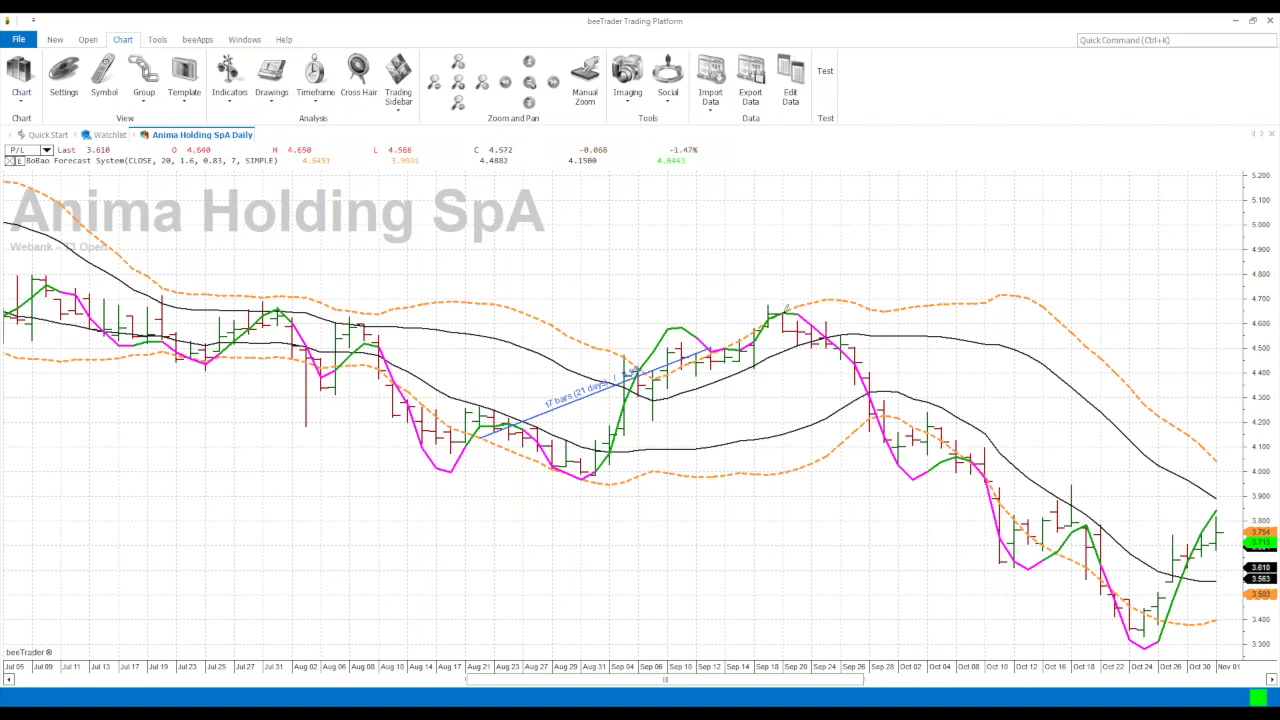
mouse_move(787, 309)
left_mouse_down()
mouse_move(870, 398)
mouse_move(989, 474)
left_mouse_up()
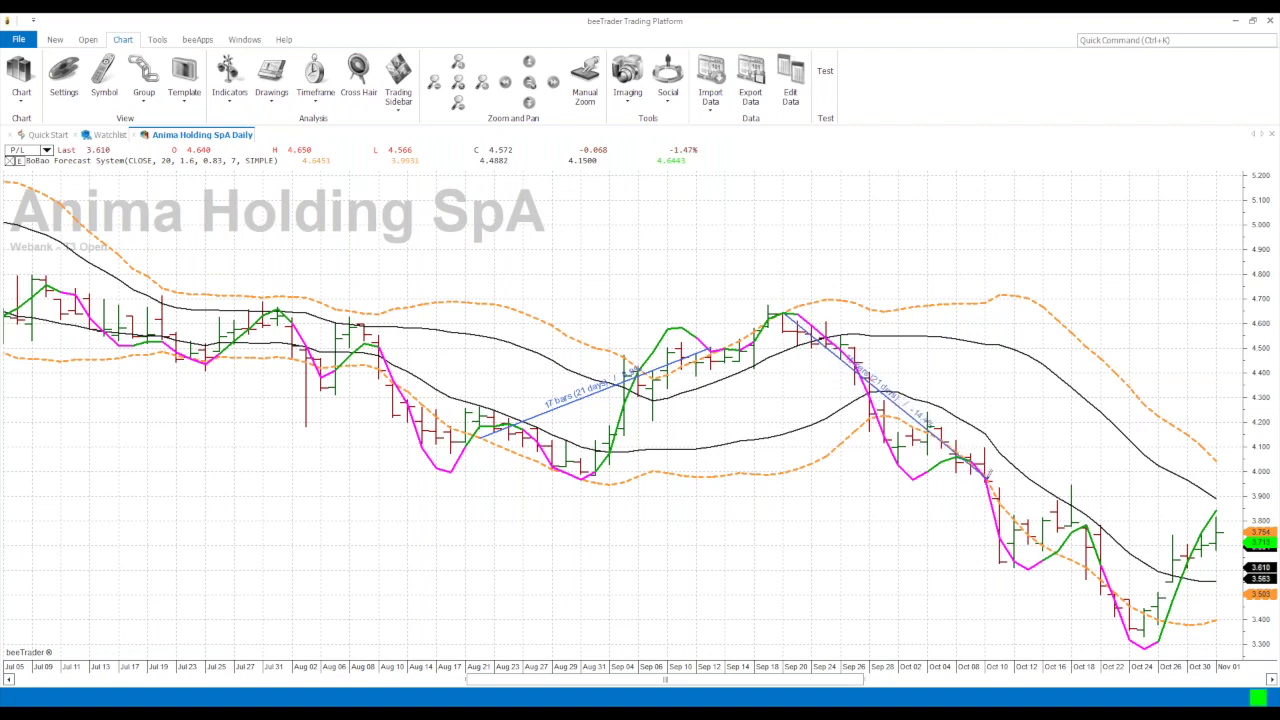
left_click_drag(989, 475, 1040, 537)
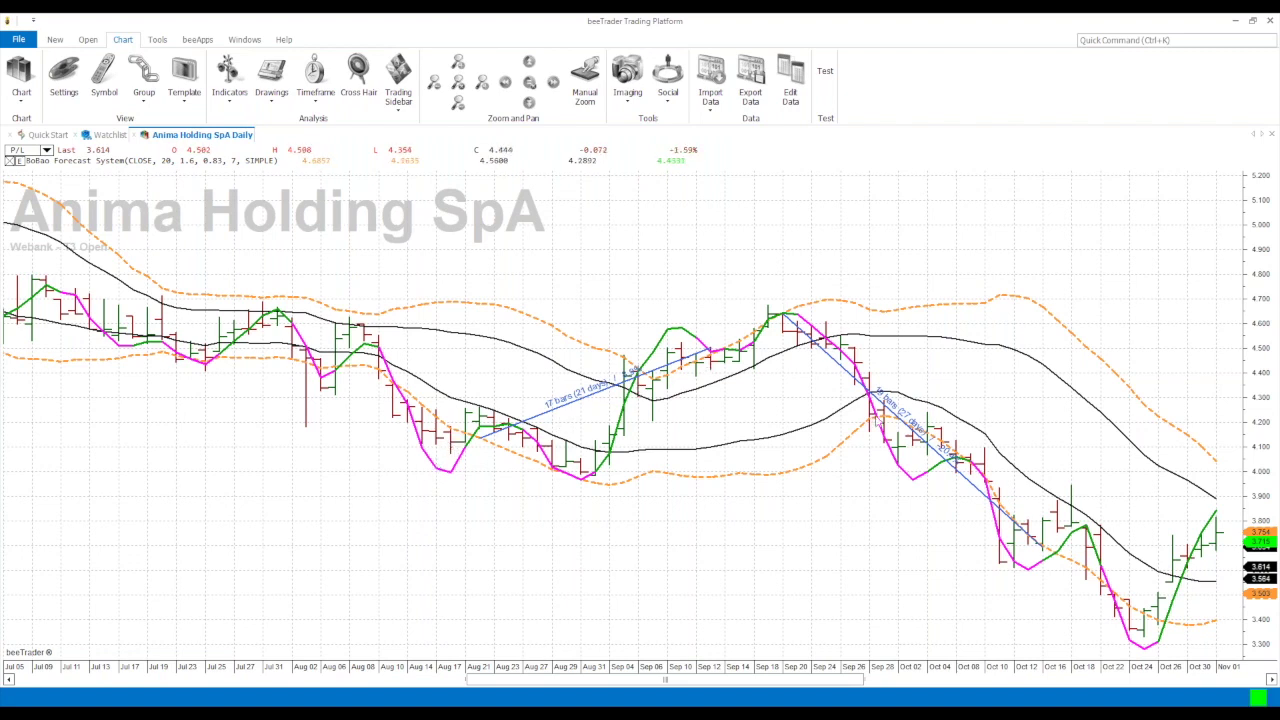
Step: Create a new option strategy with Anima Holding SpA as the underlying
scroll(845, 682, "down", 8)
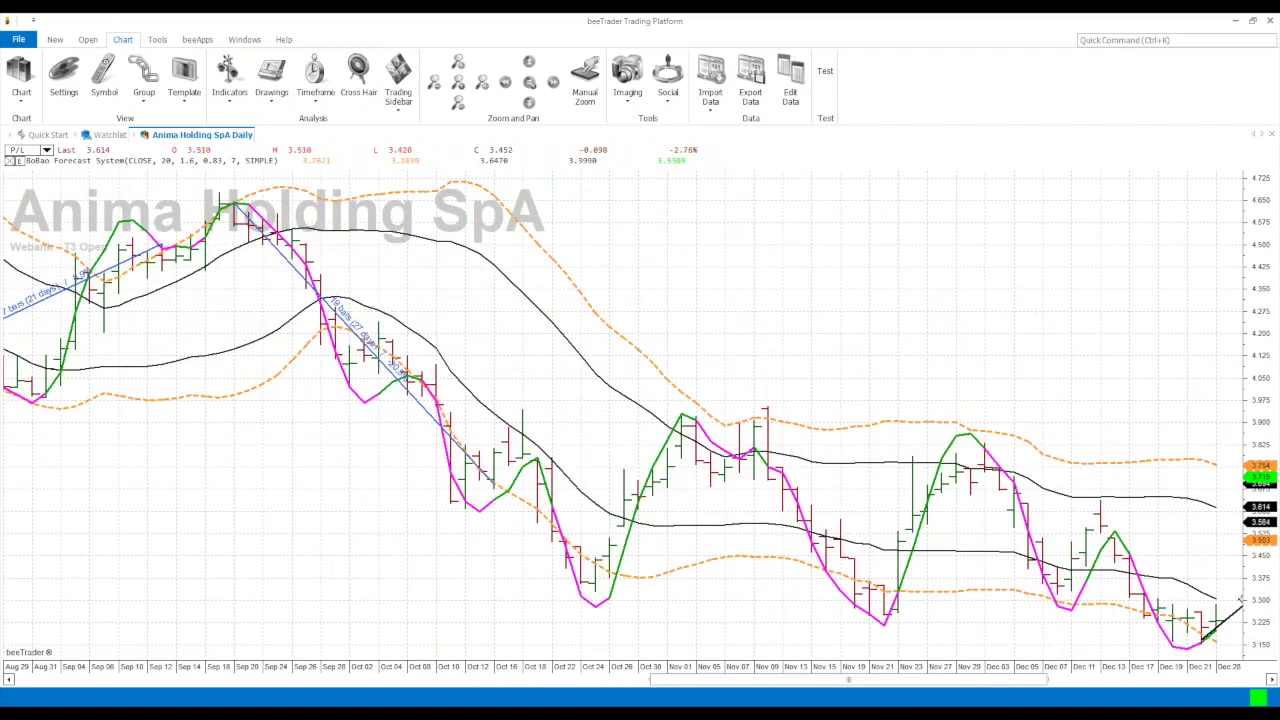
left_click_drag(993, 693, 1180, 702)
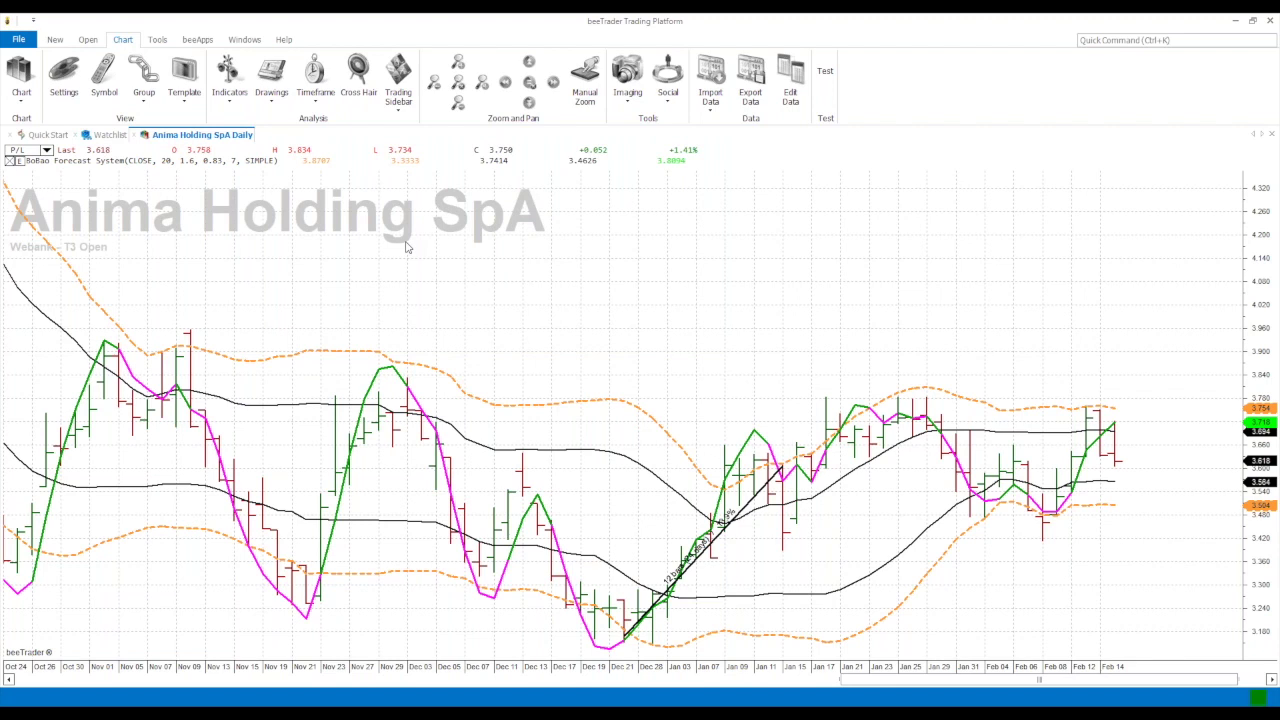
left_click(56, 40)
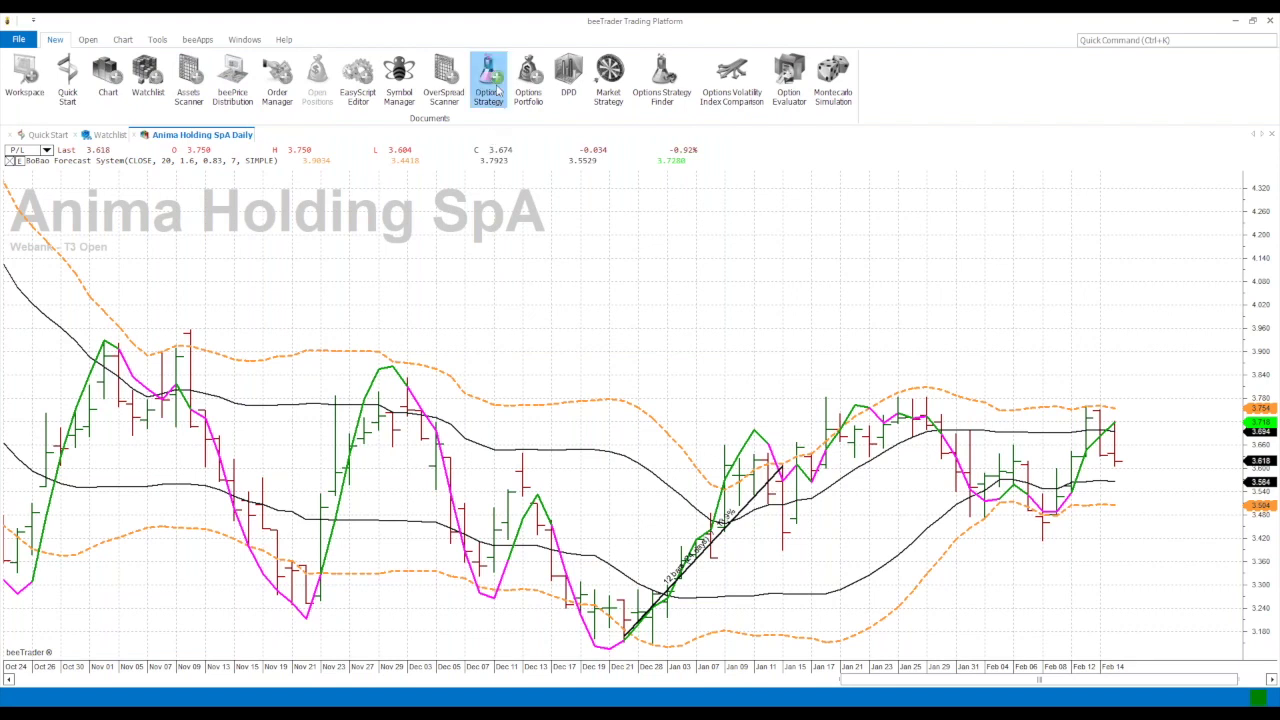
left_click(496, 82)
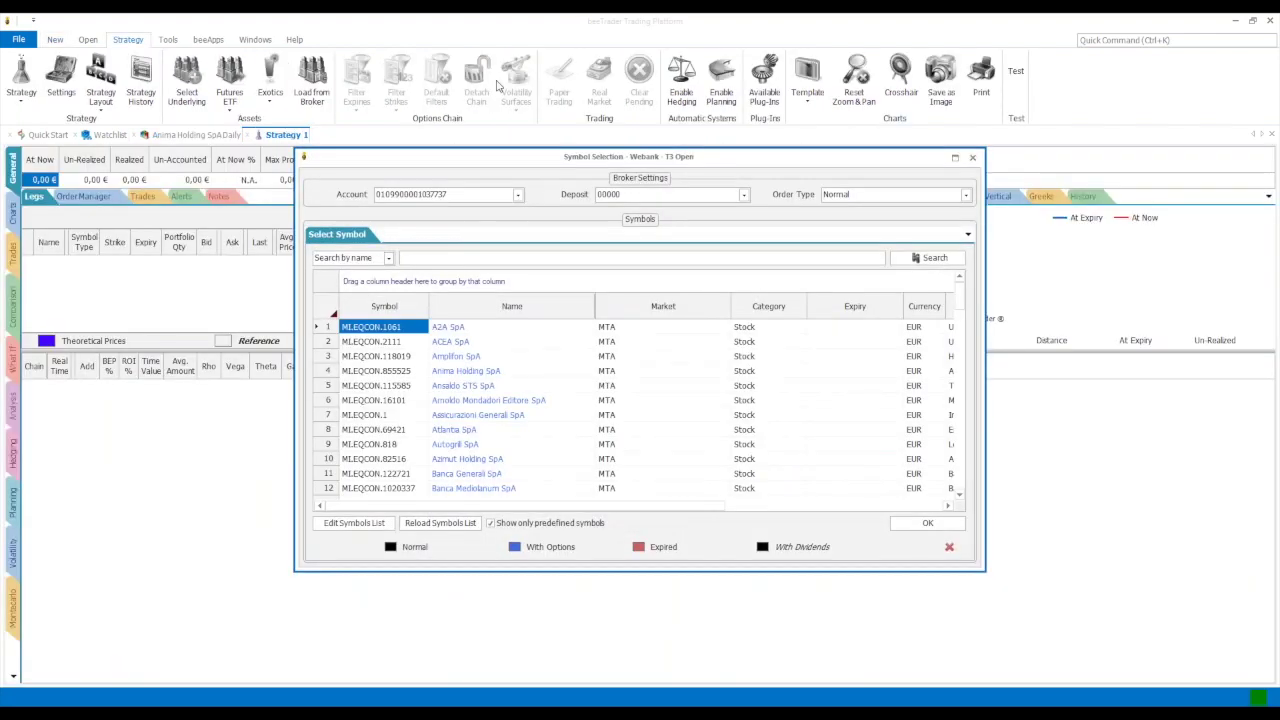
left_click(494, 371)
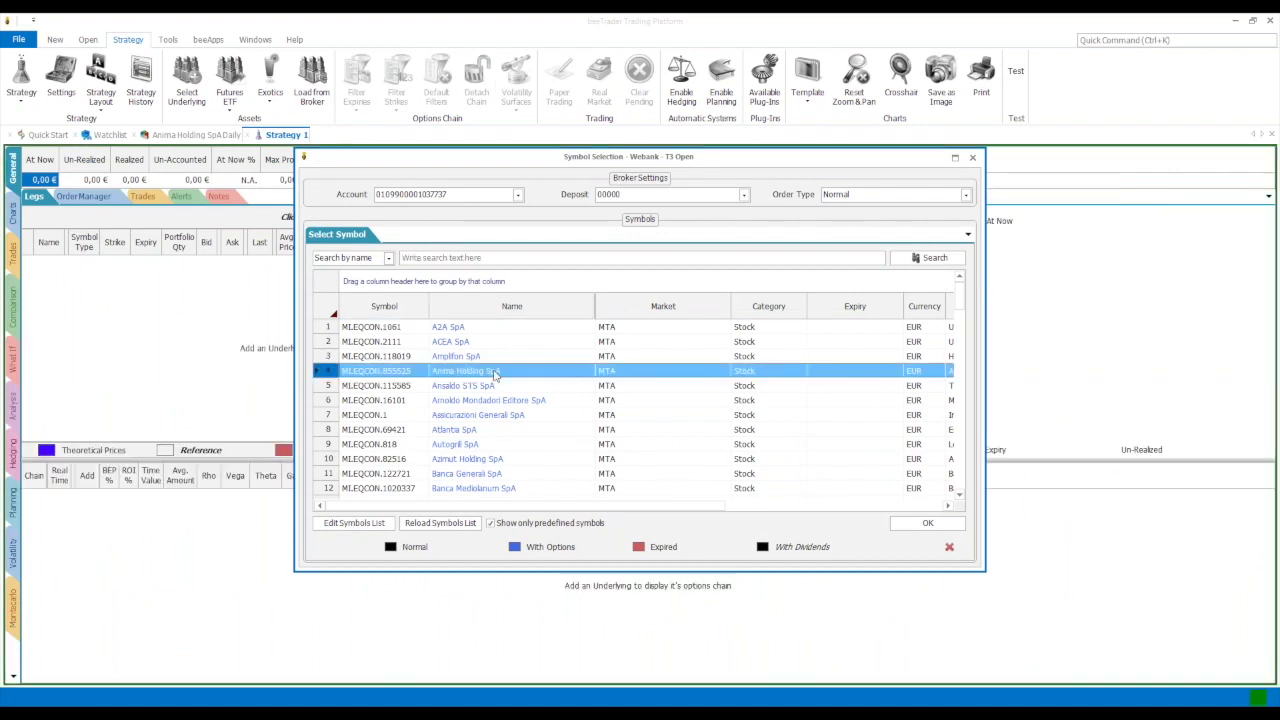
double_click(496, 372)
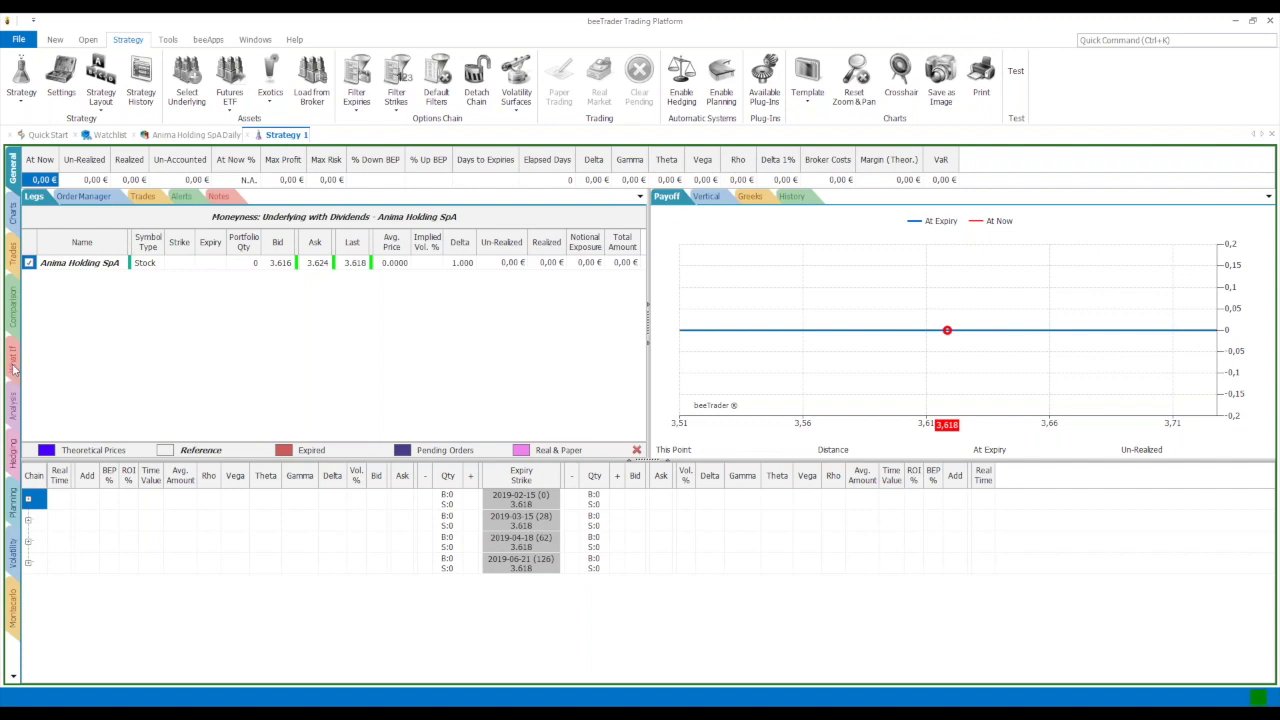
Step: Acquire What-If volatility surfaces from the market for ATM + 16 strikes and expiries 2019-03-15, 2019-04-18 and 2019-06-21, and apply them to the strategy
left_click(13, 368)
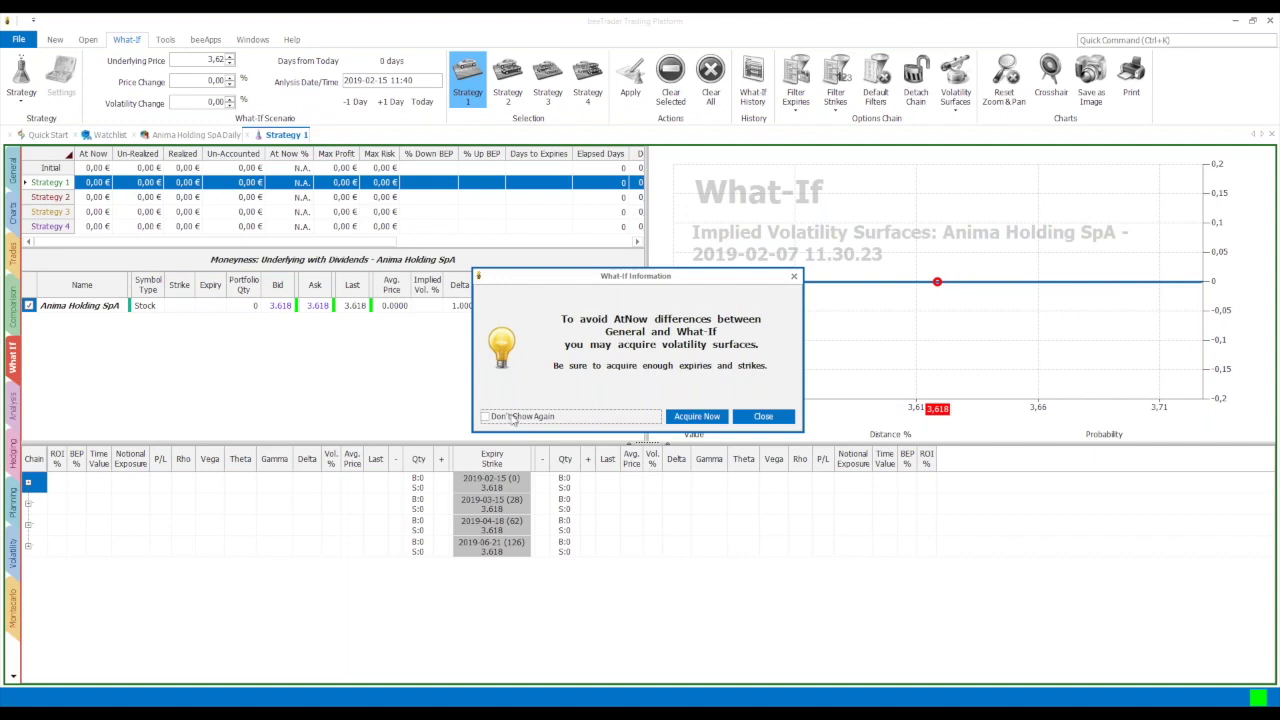
left_click(697, 416)
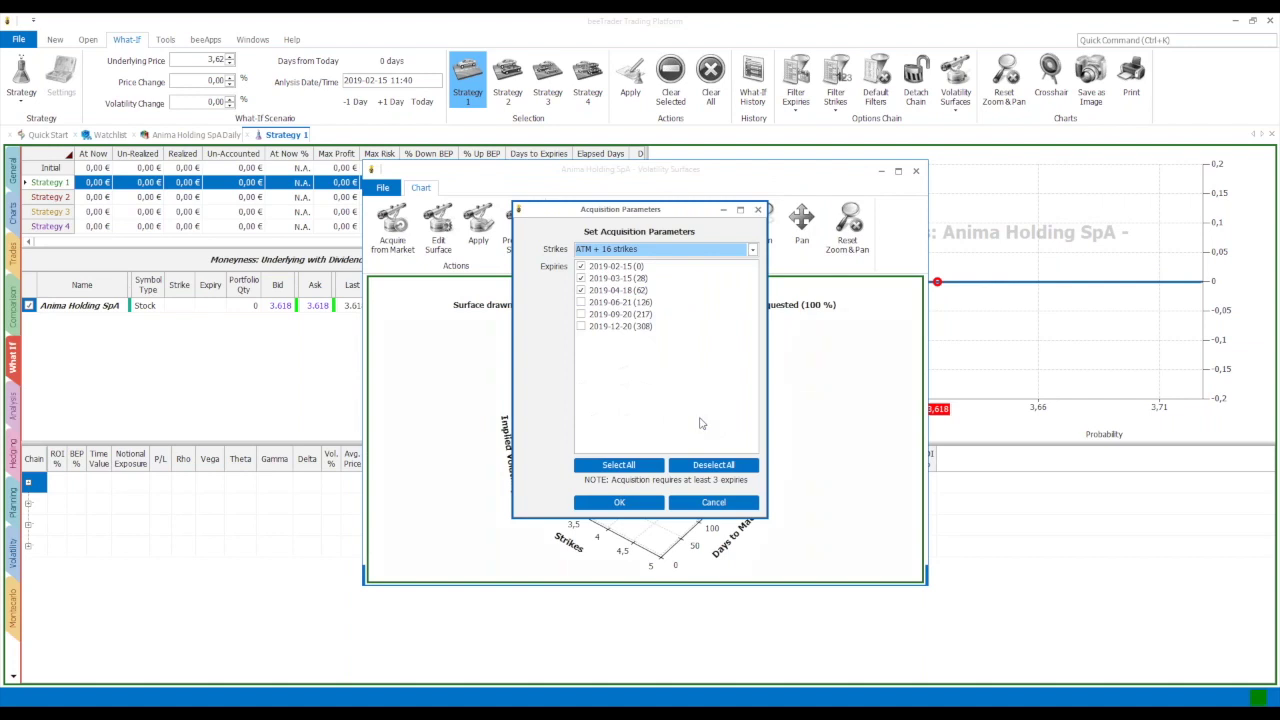
left_click(581, 302)
left_click(581, 278)
left_click(581, 266)
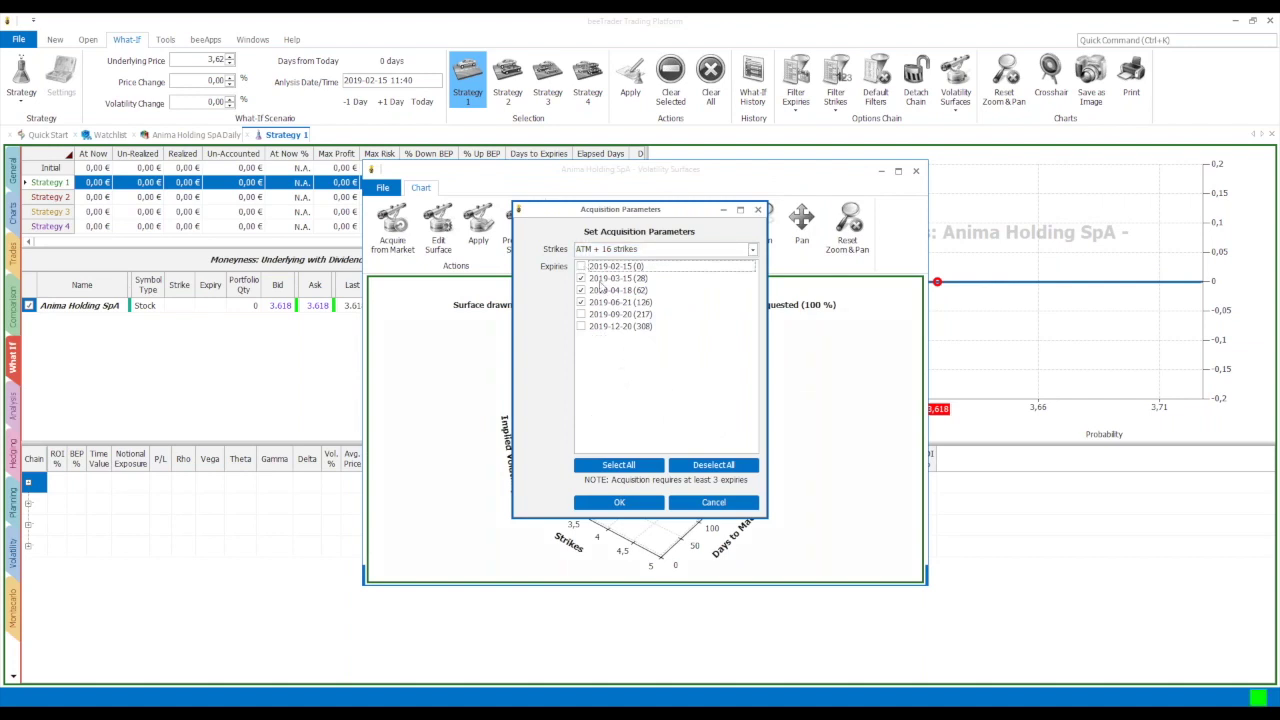
left_click(619, 502)
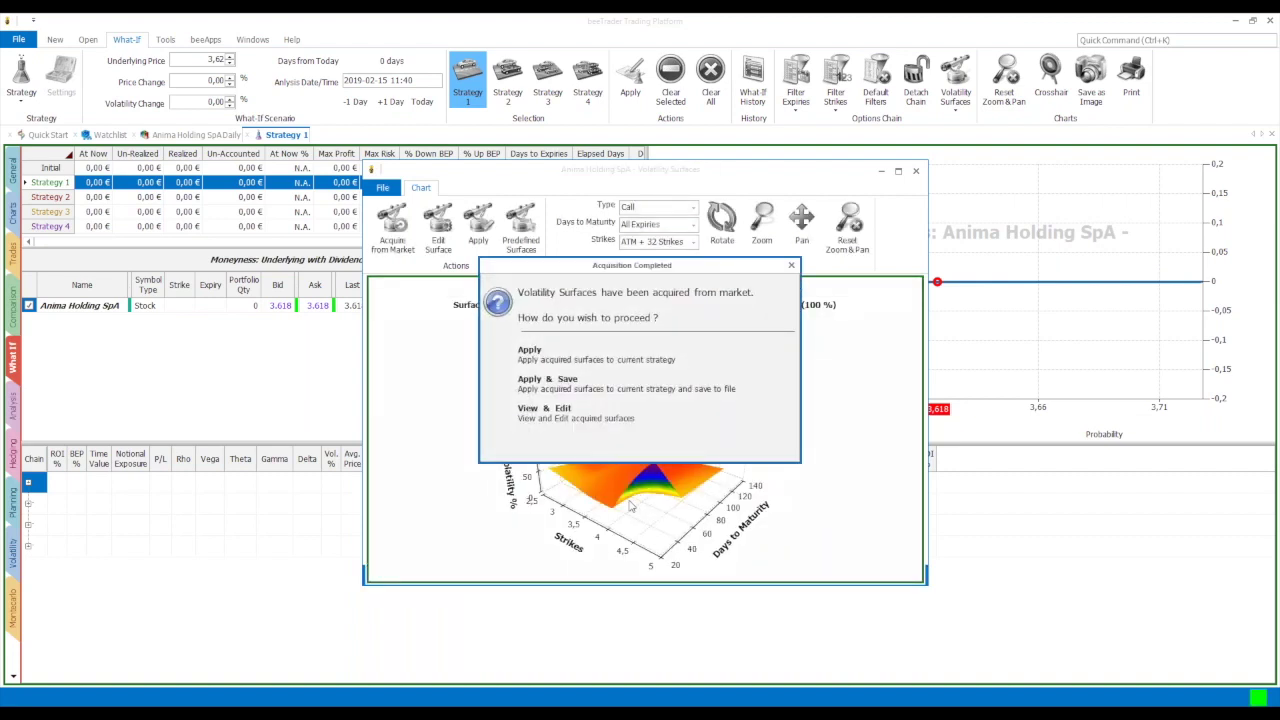
left_click(532, 352)
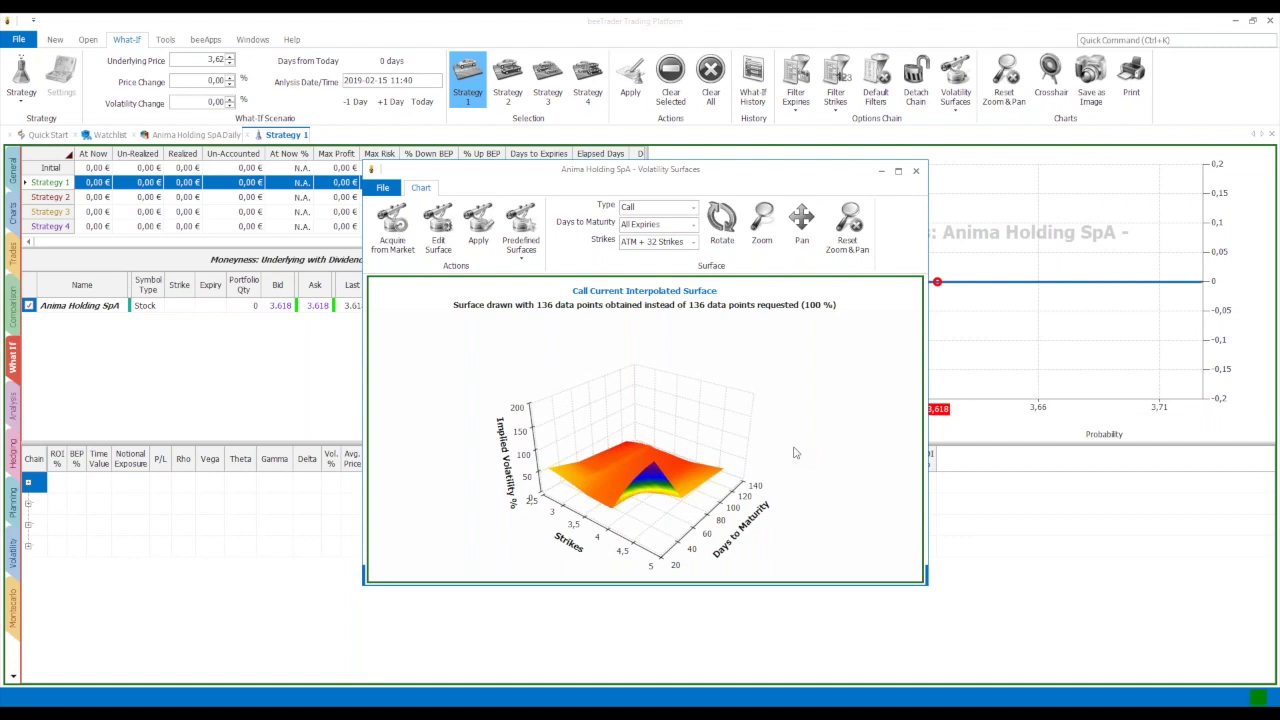
mouse_move(640, 480)
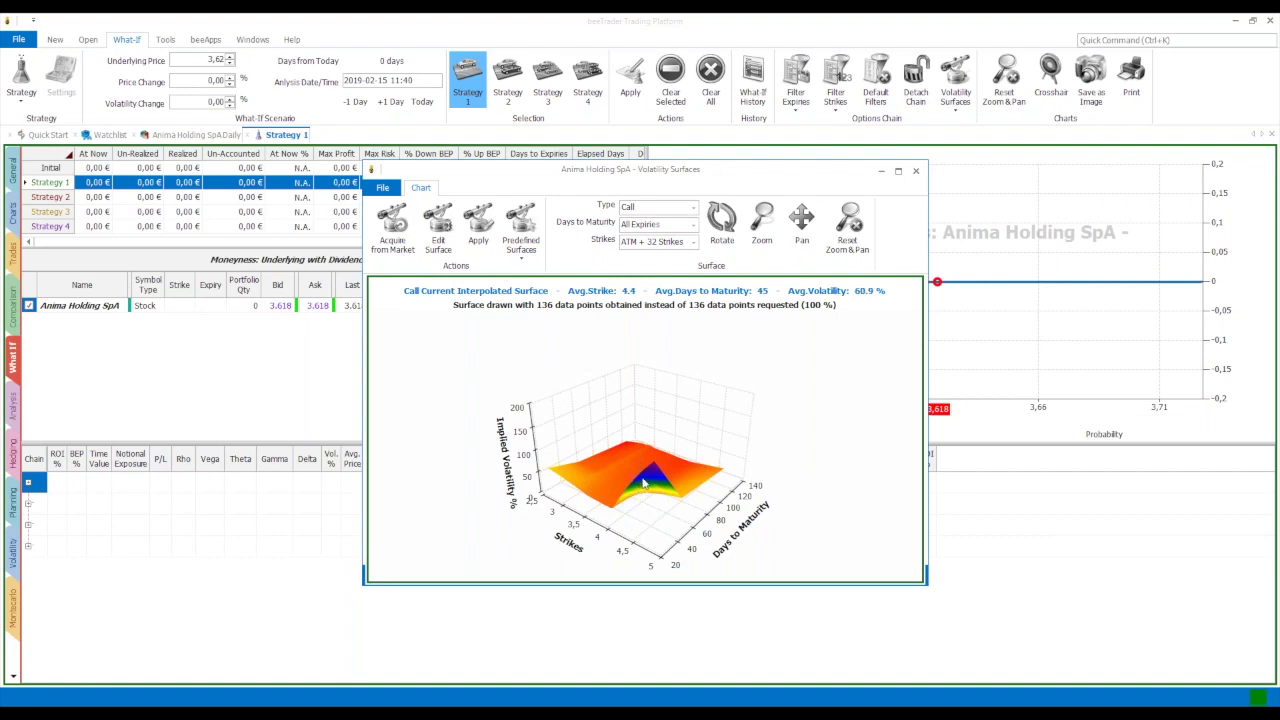
Step: View the put implied volatility surface for Anima Holding and close the Volatility Surfaces window
left_click(694, 207)
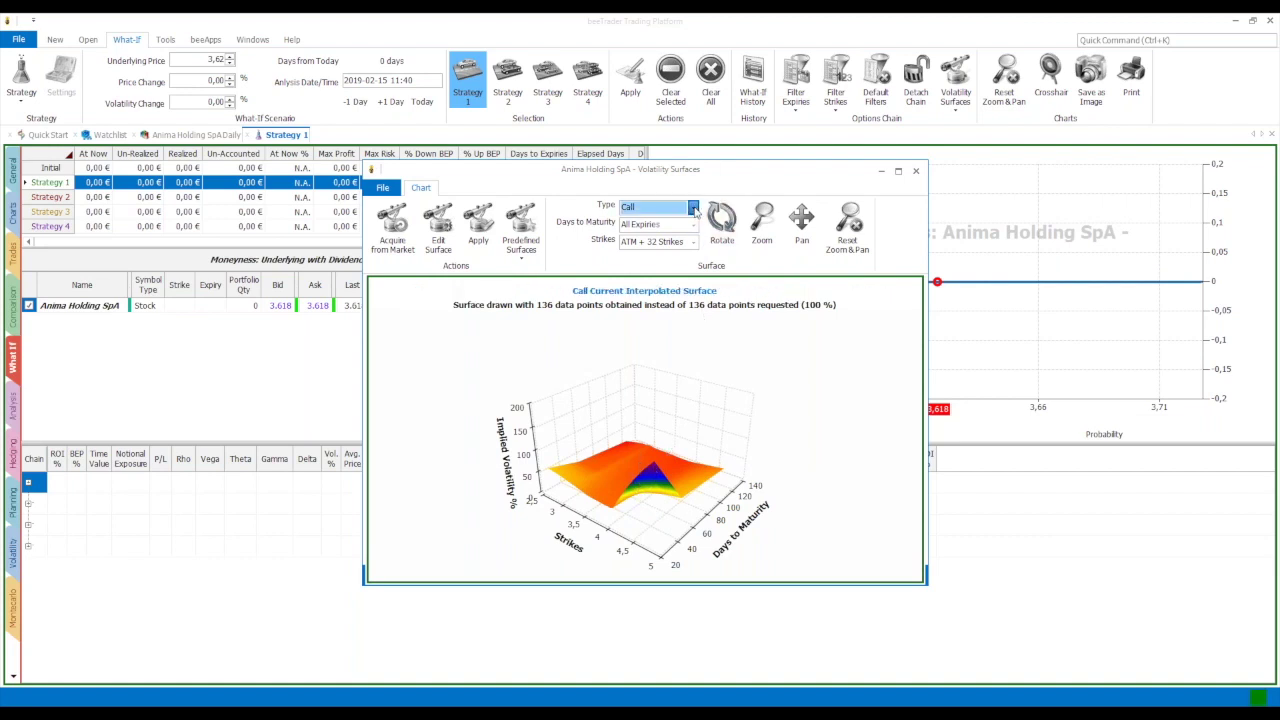
left_click(674, 233)
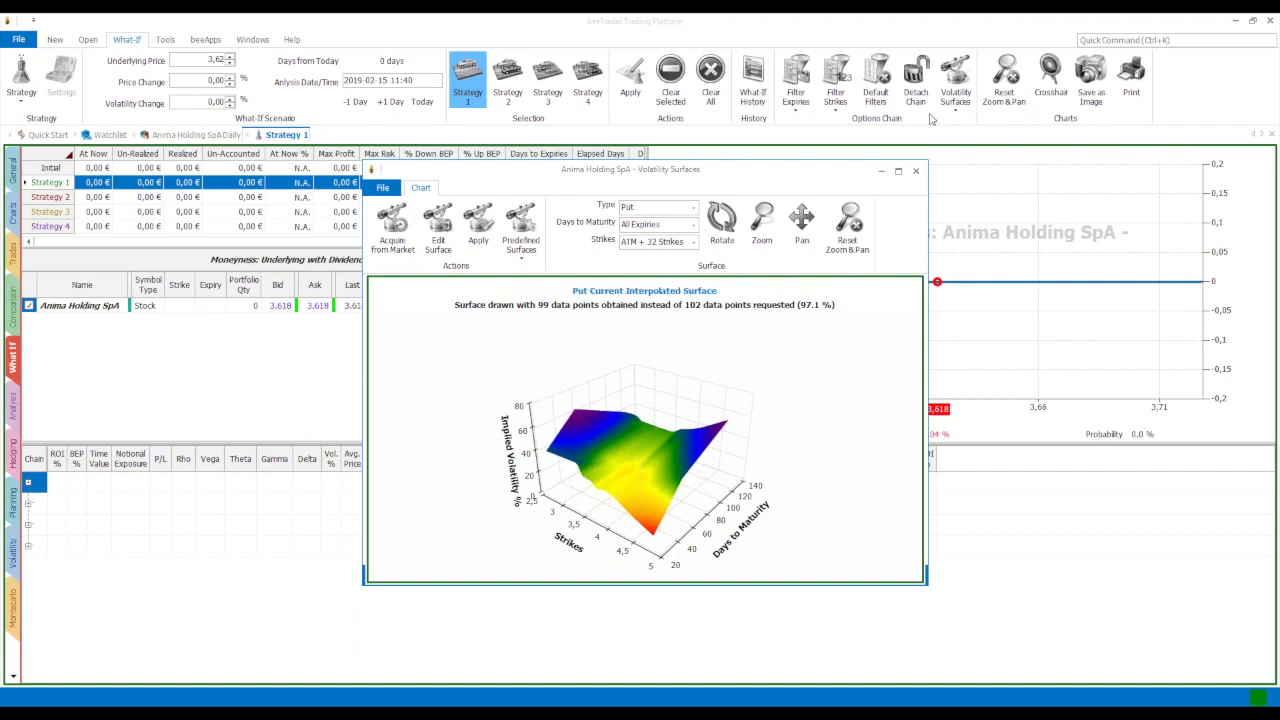
left_click(916, 171)
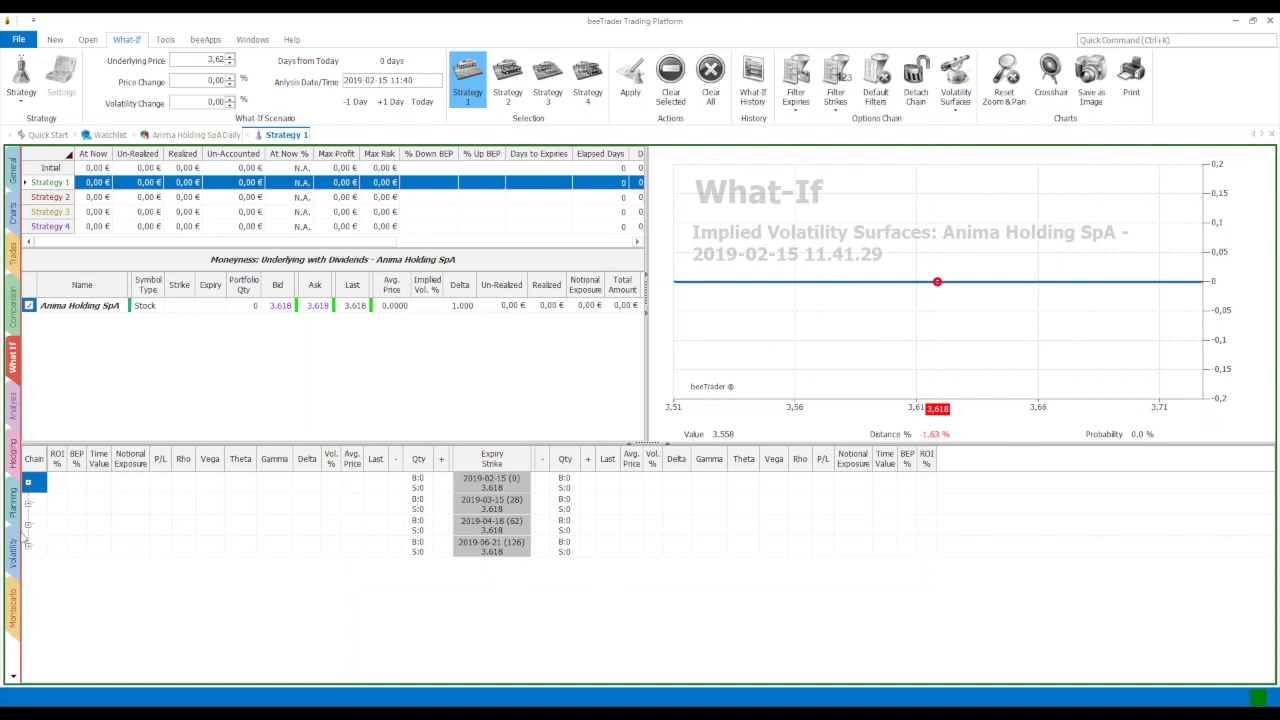
Step: In the 2019-04-18 option chain, buy one 3.6 call and sell one 3.8 call
left_click(28, 525)
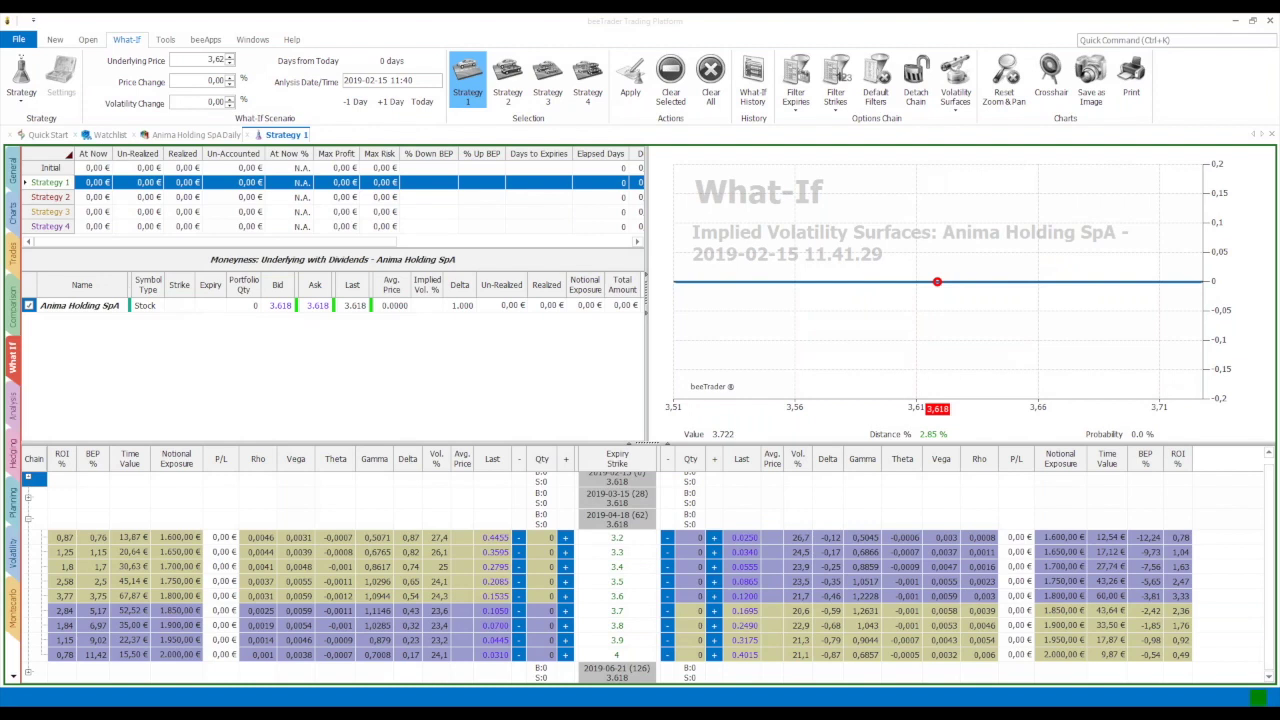
left_click(549, 597)
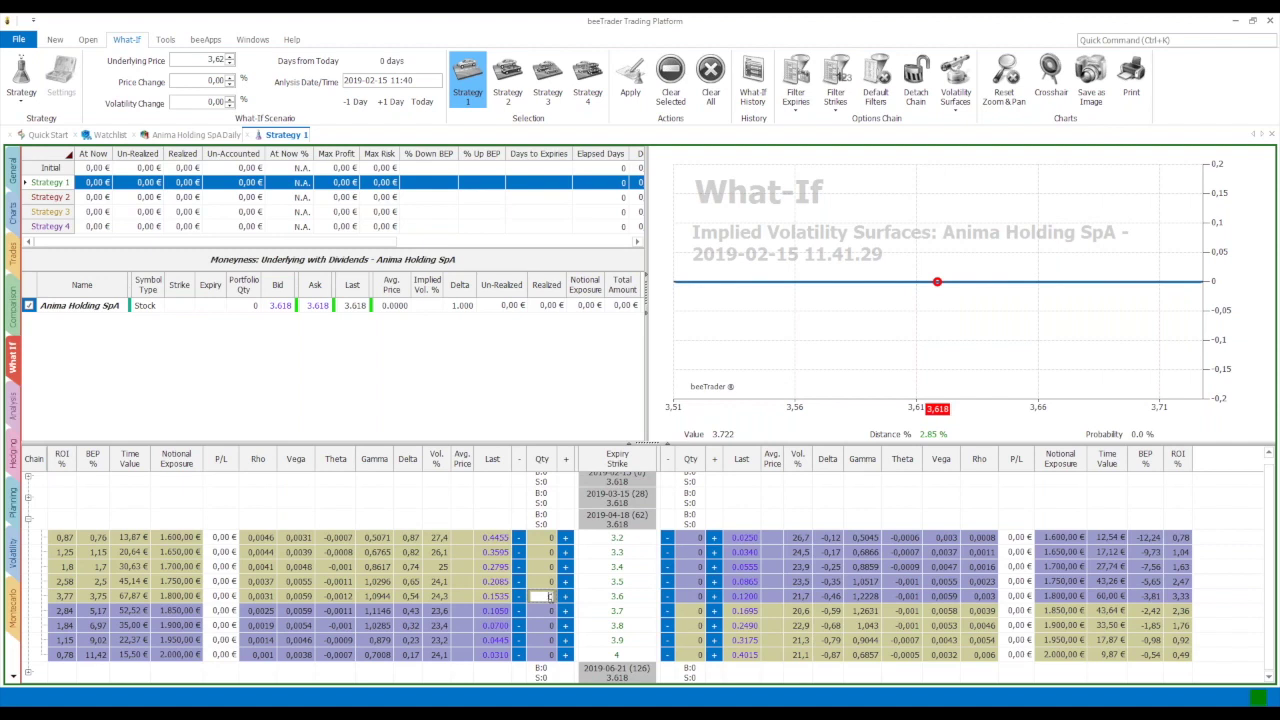
left_click(565, 597)
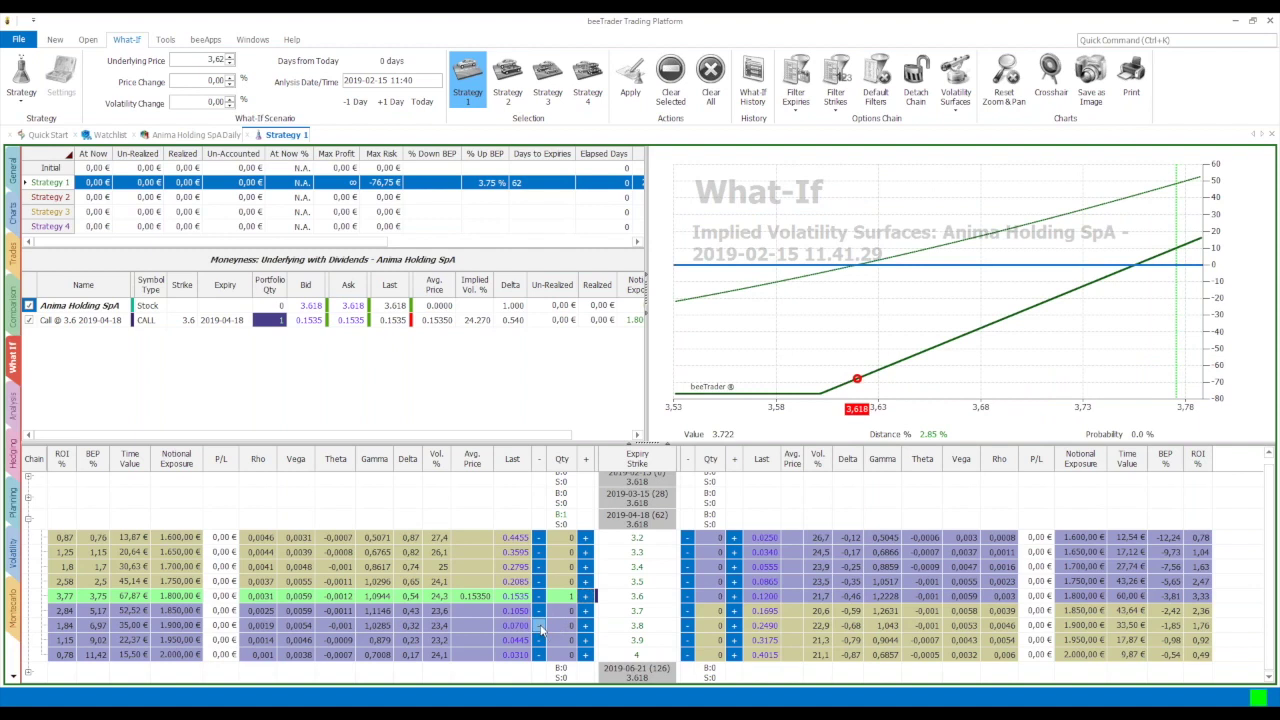
left_click(539, 625)
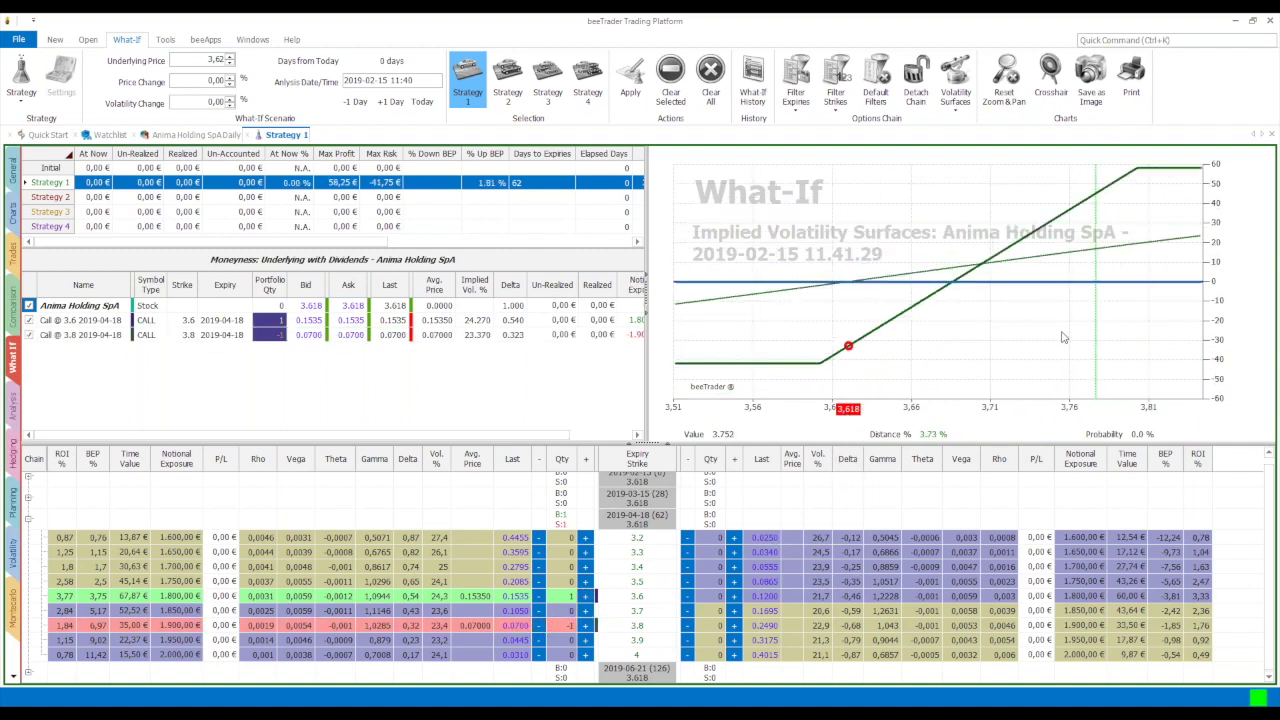
scroll(1063, 337, "down", 1)
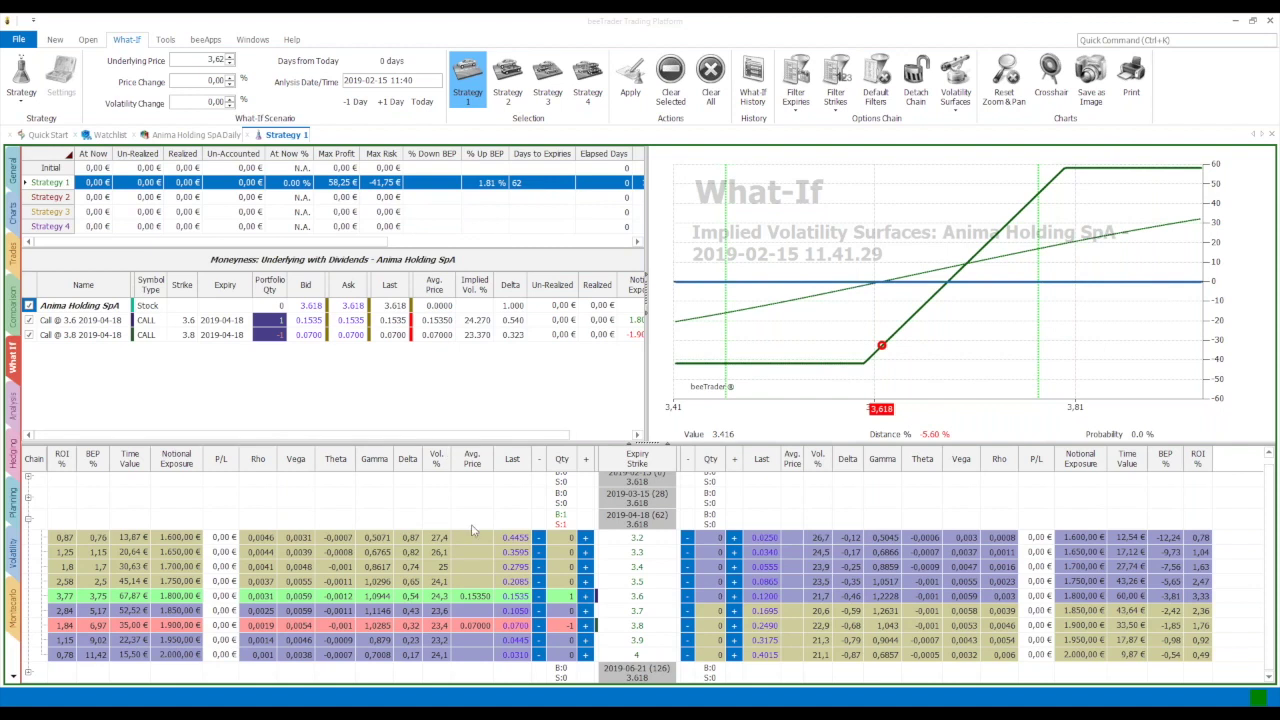
Step: Set the 2019-04-18 call quantities to 10 at strike 3.6 and -10 at strike 3.8
double_click(567, 597)
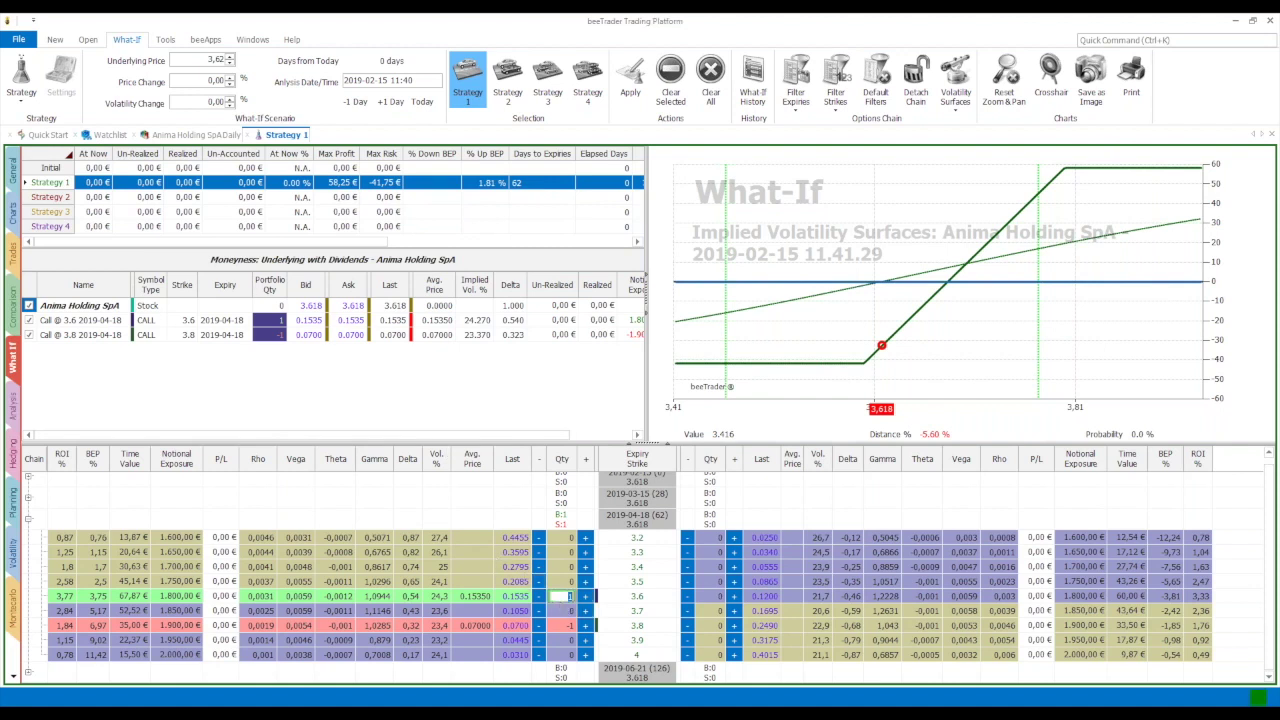
type("0")
key("Return")
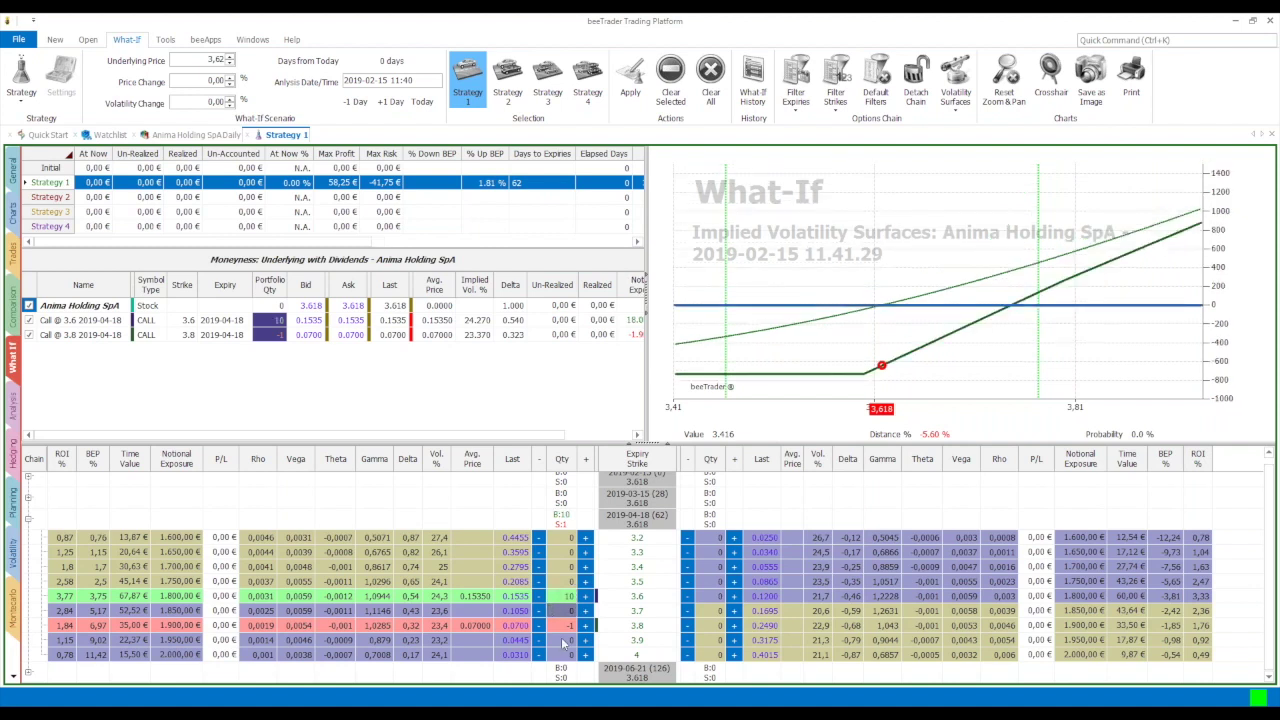
double_click(568, 626)
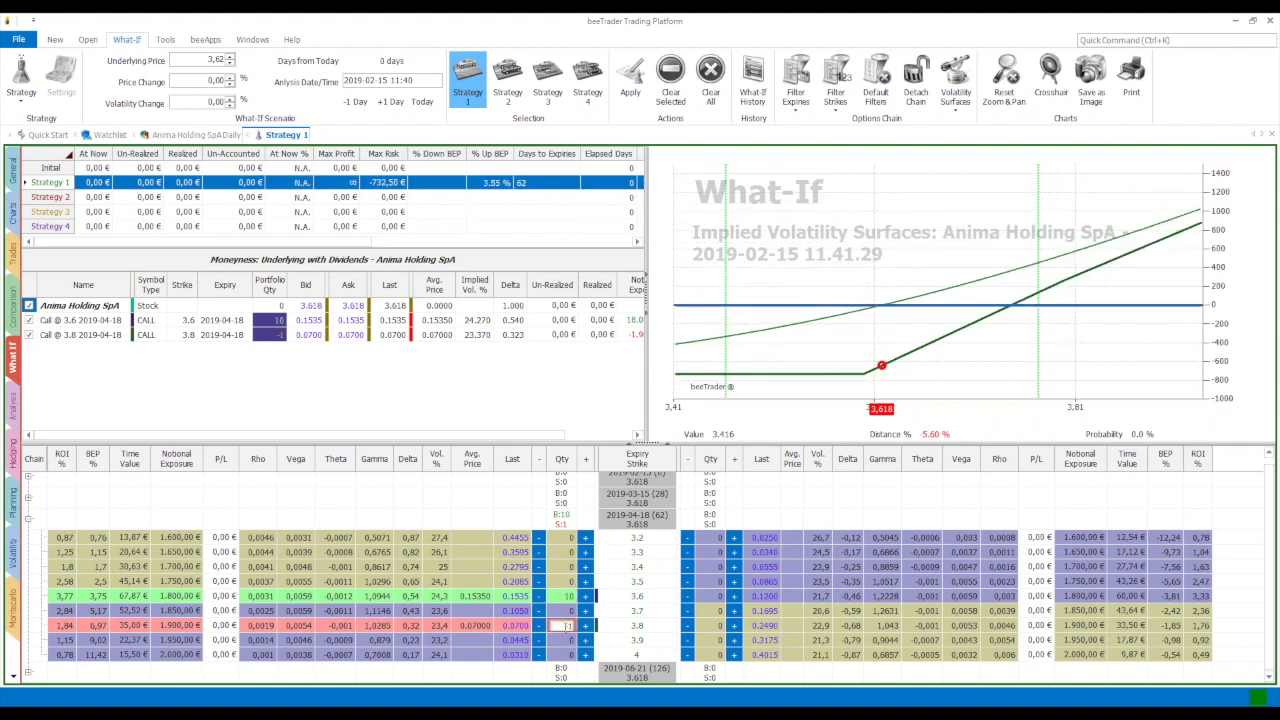
key("BackSpace")
type("-10")
key("Return")
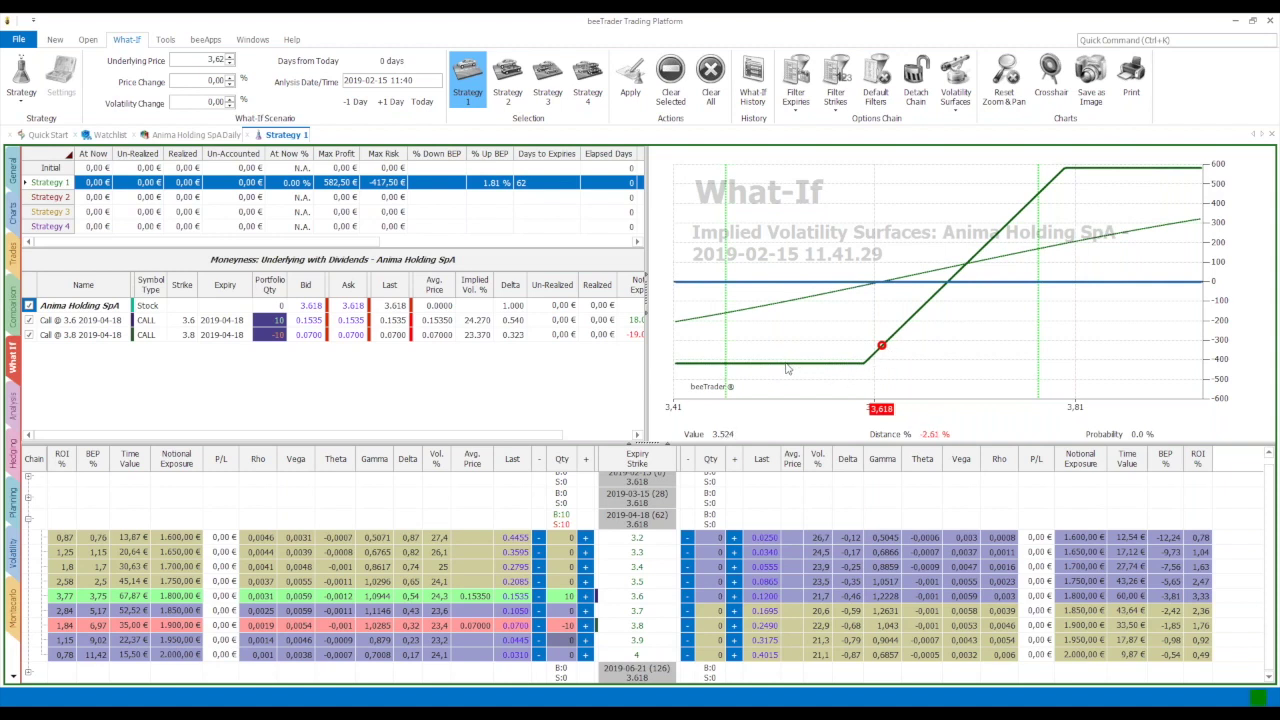
left_click(538, 654)
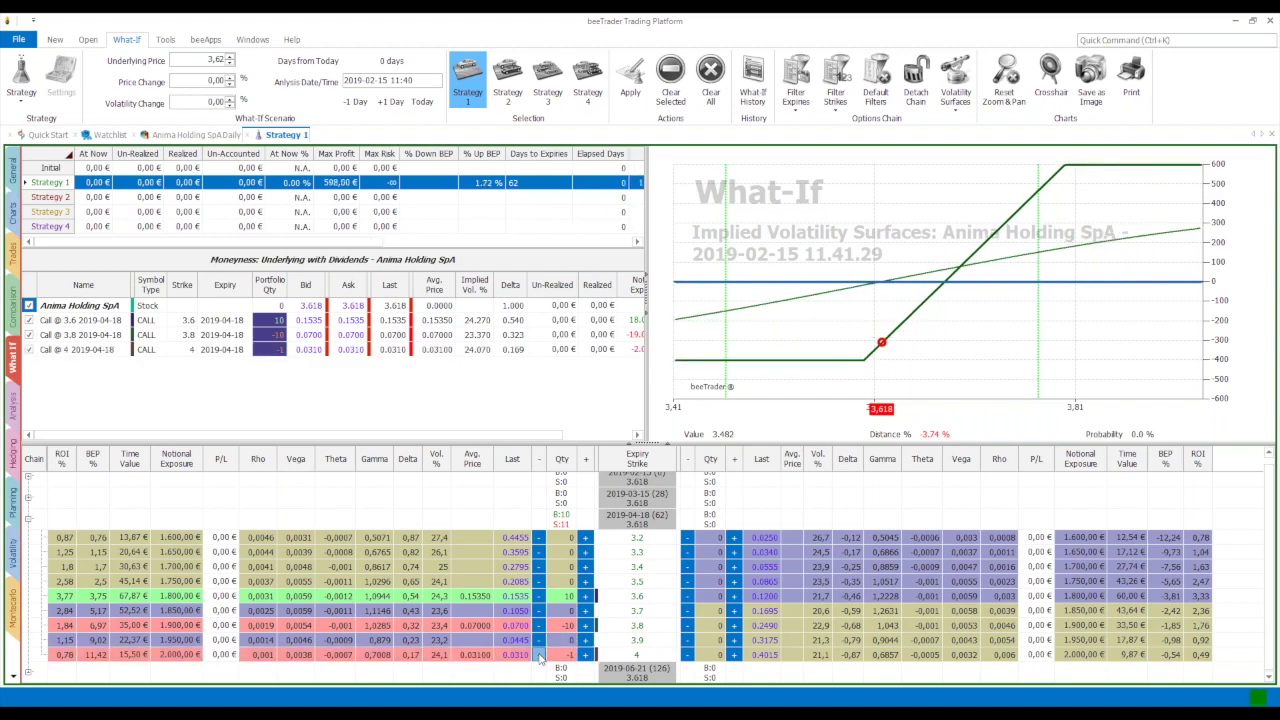
left_click(538, 654)
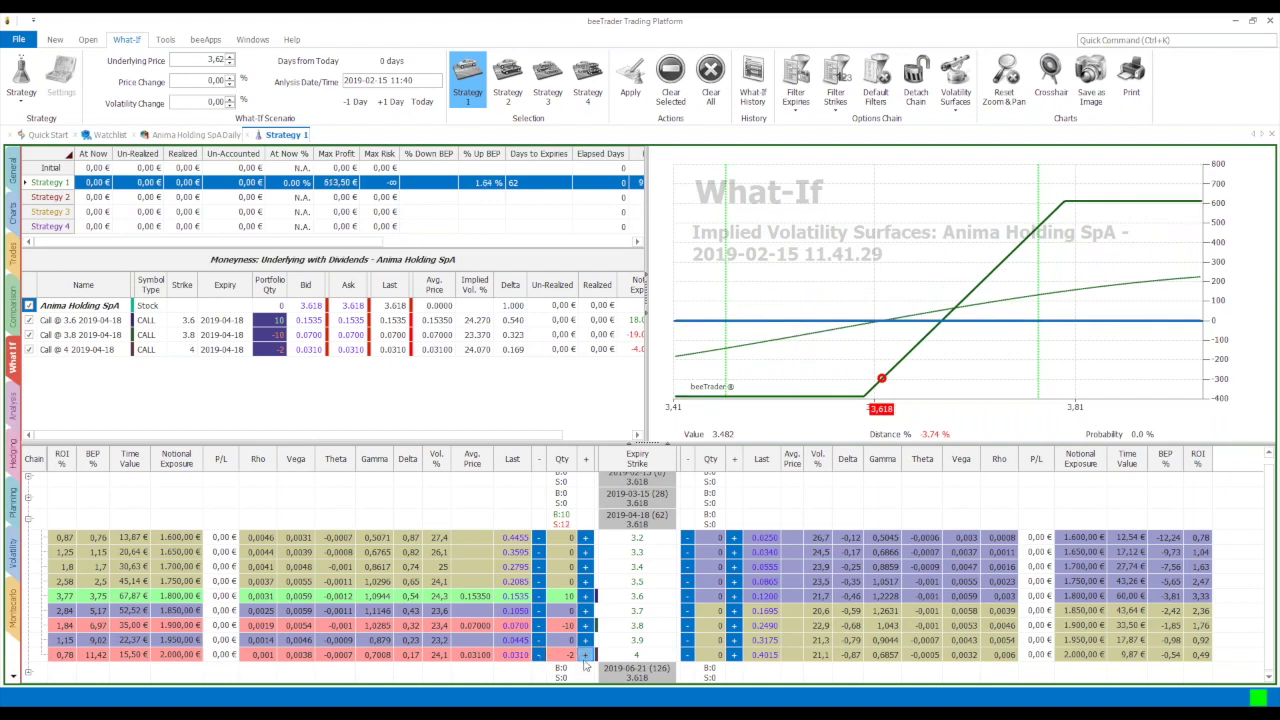
left_click(586, 655)
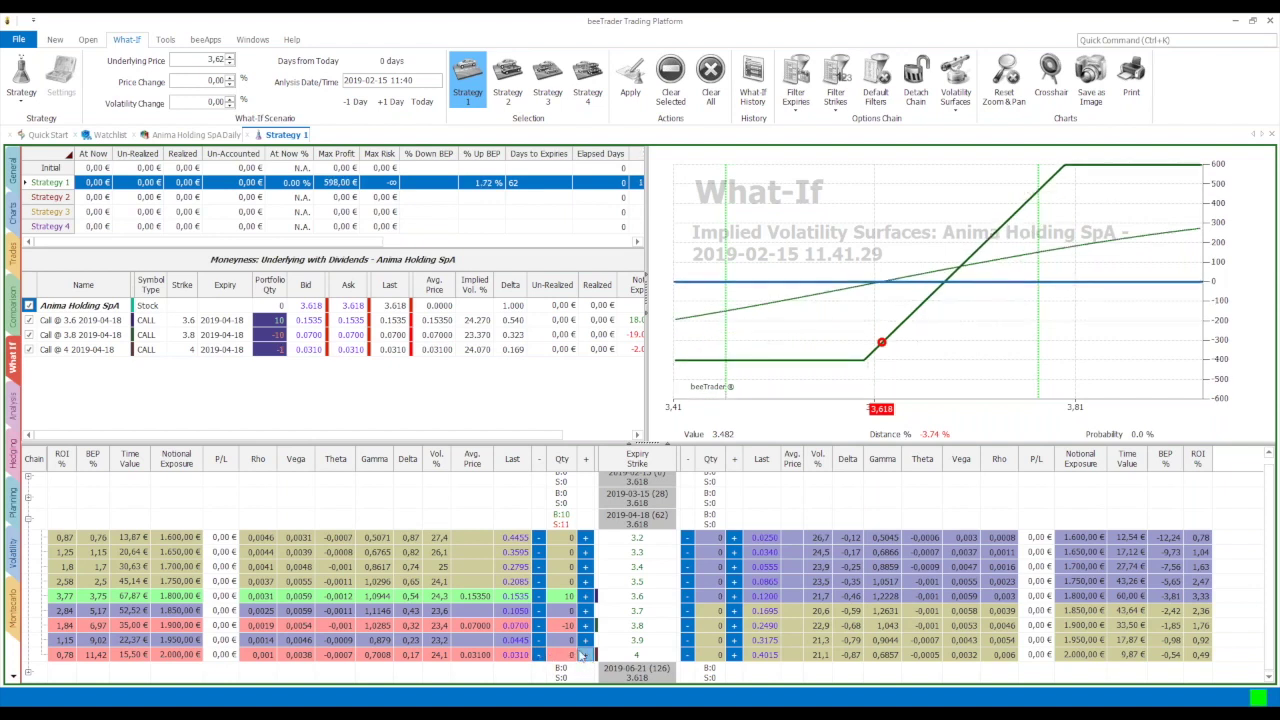
left_click(586, 655)
Step: Try adding ten short 2019-04-18 calls at strike 3.9 to the call spread
left_click(539, 642)
left_click(539, 642)
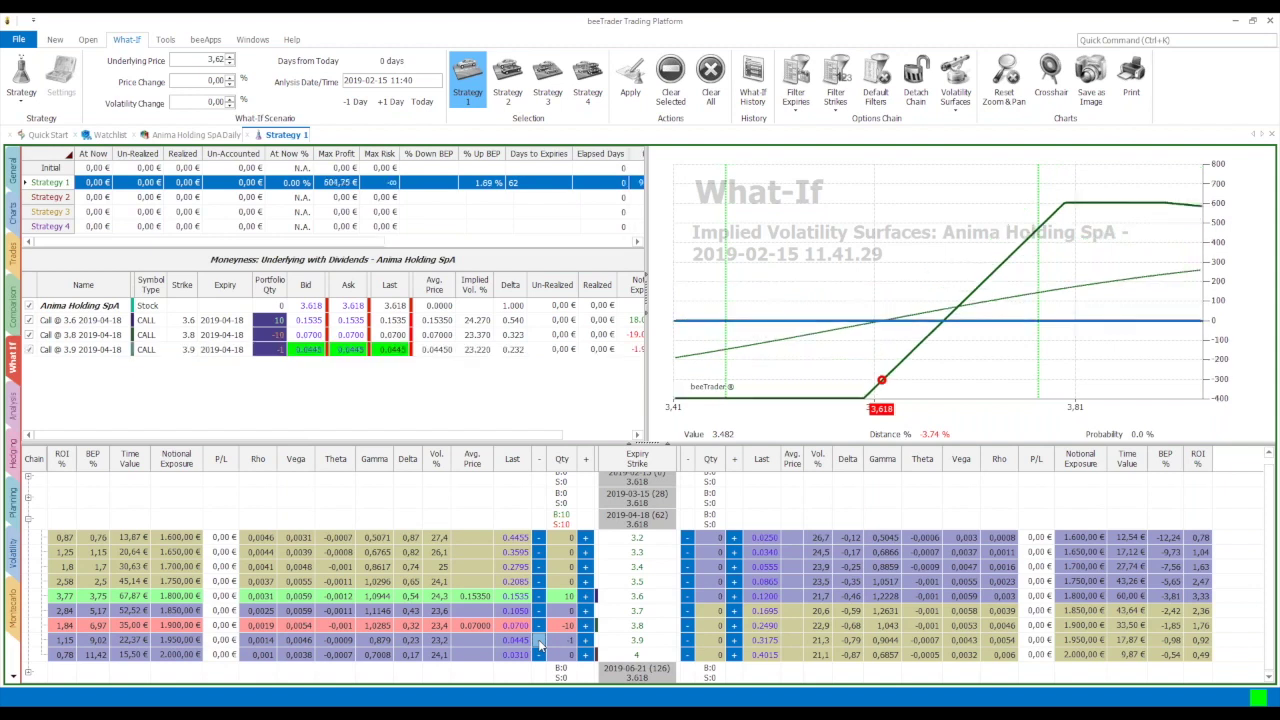
left_click(539, 642)
left_click(539, 642)
left_click(539, 642)
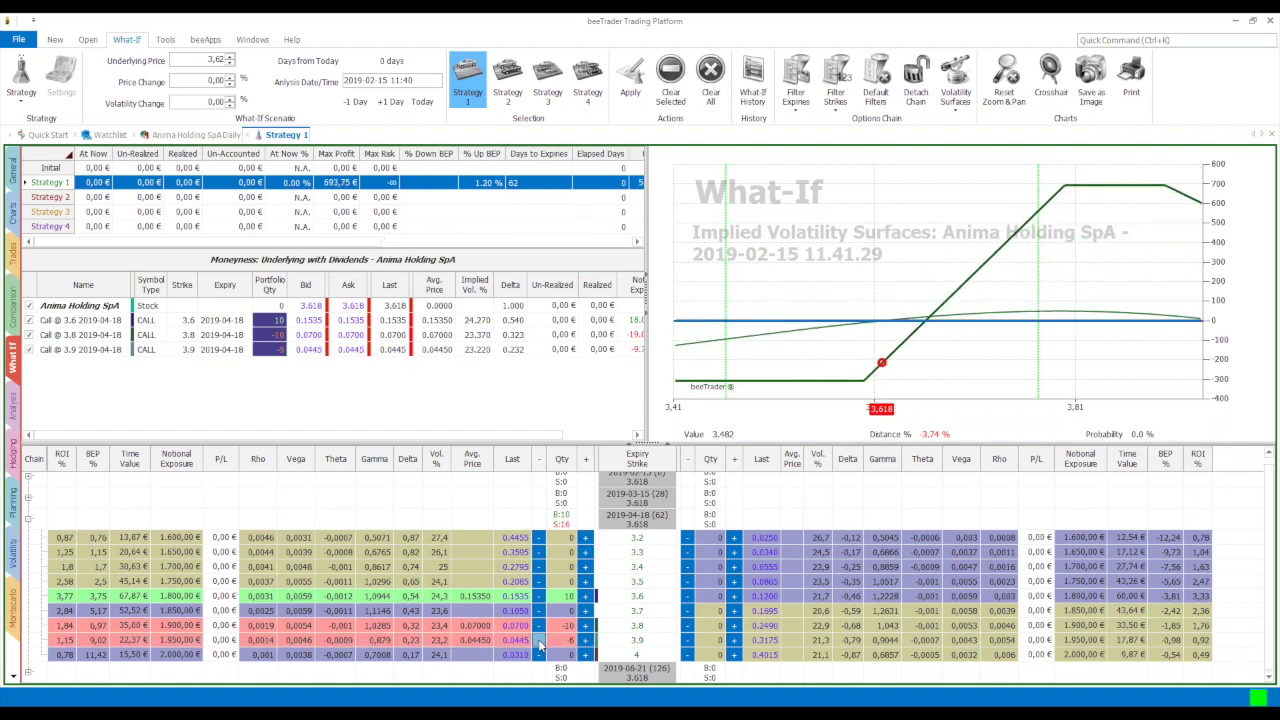
left_click(539, 642)
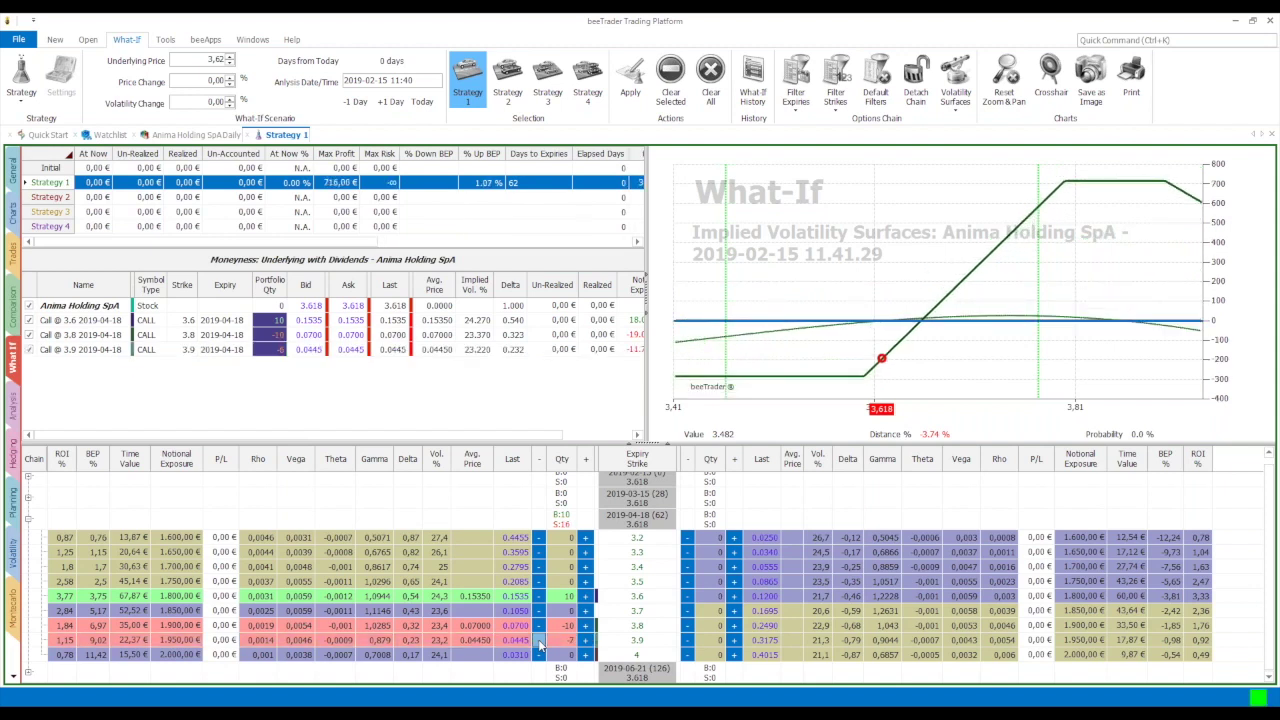
left_click(539, 642)
left_click(539, 642)
left_click(539, 642)
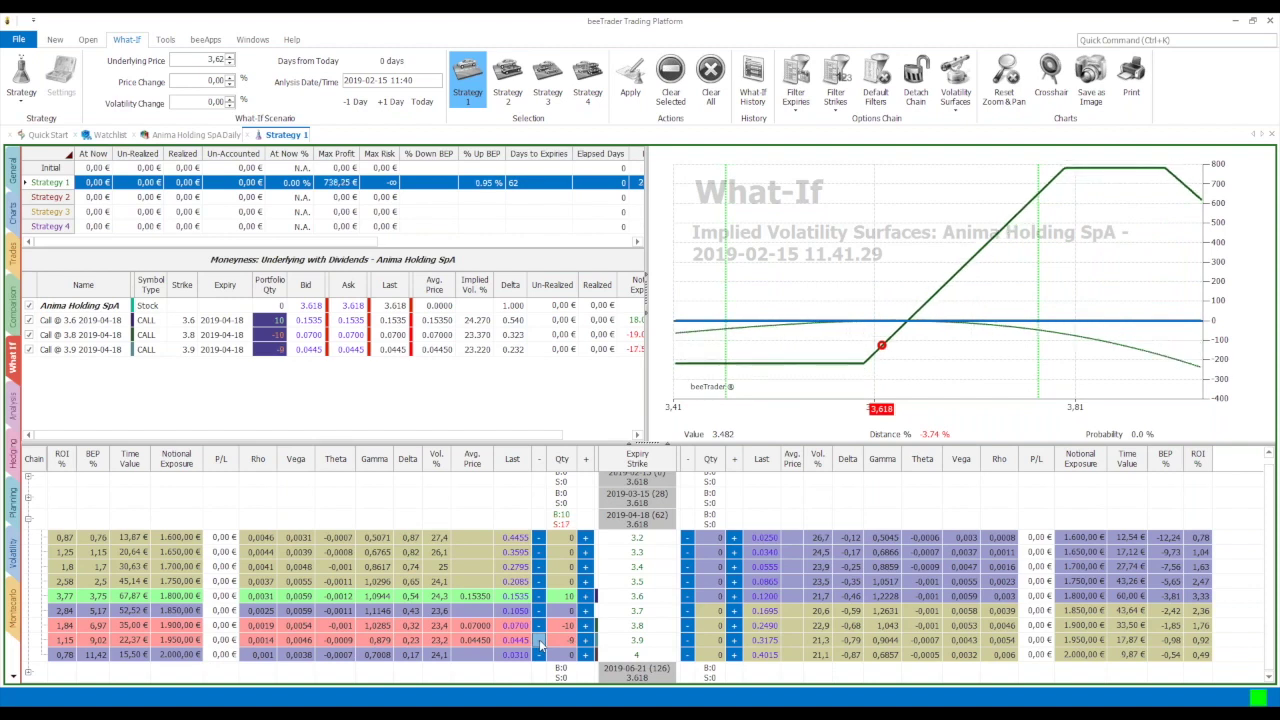
left_click(539, 642)
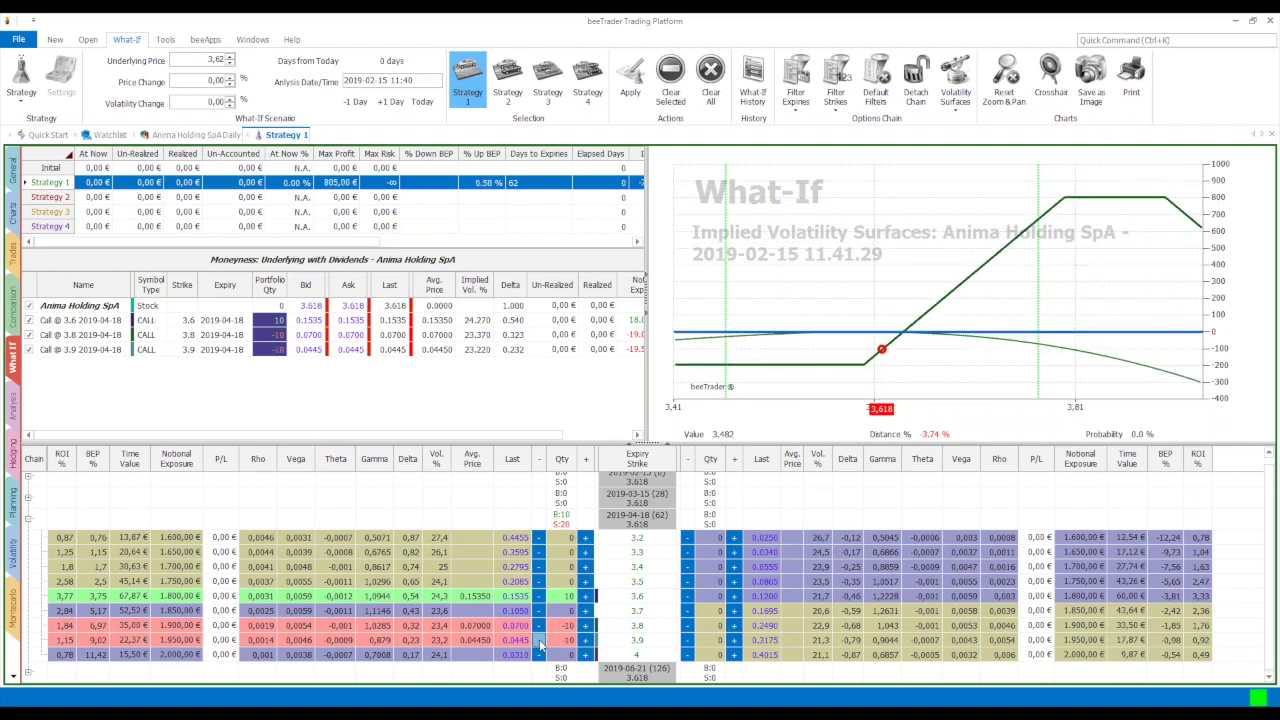
scroll(1060, 376, "down", 4)
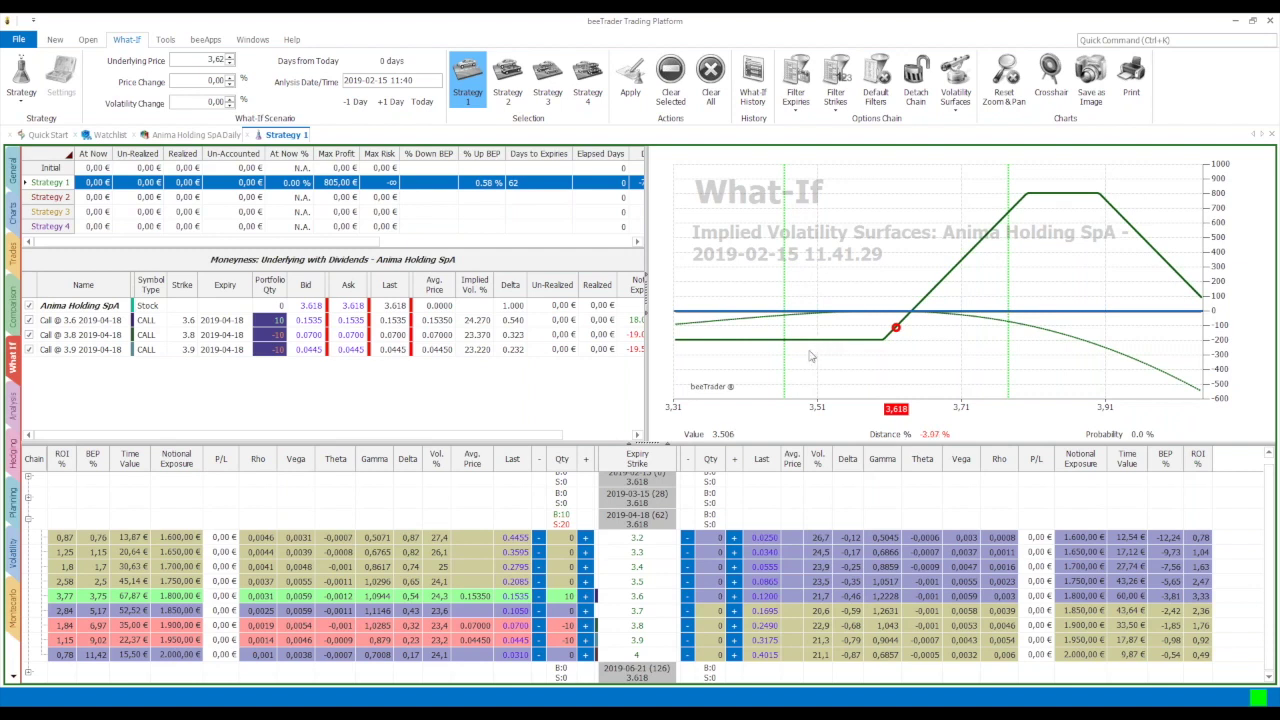
Step: Try adding 16 short 2019-04-18 puts at strike 3.2 to the strategy
left_click(688, 538)
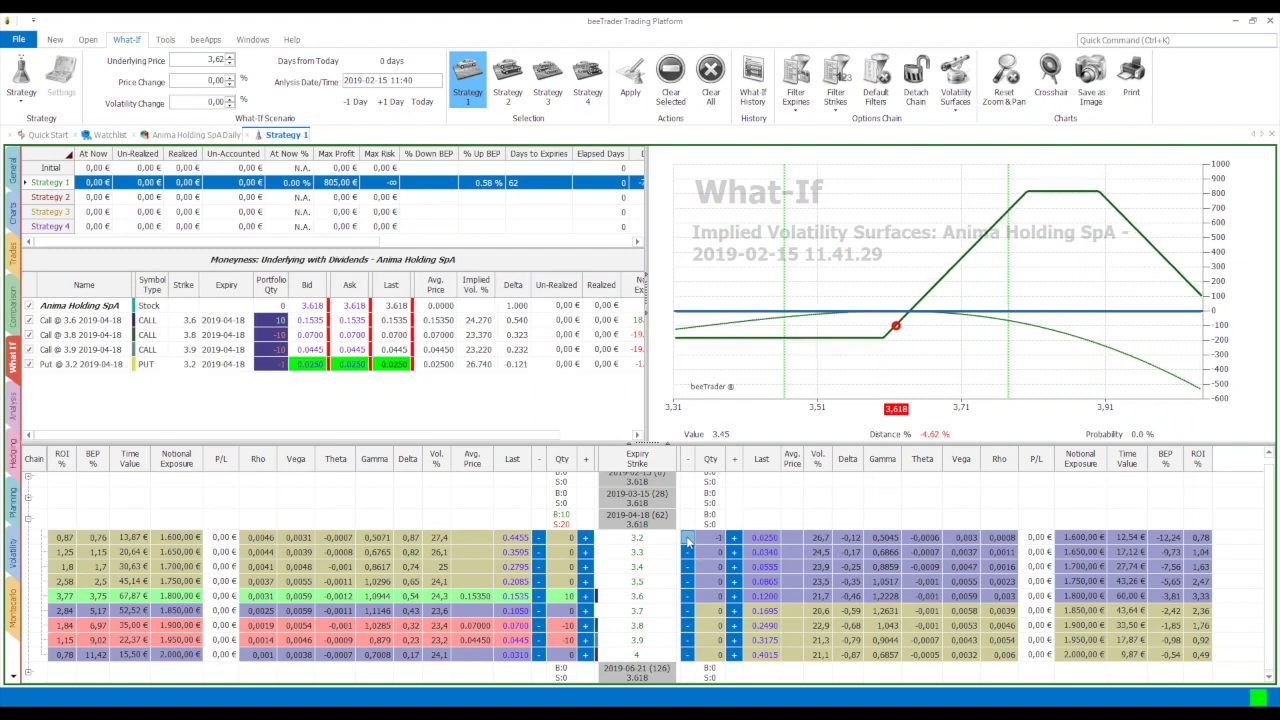
left_click(688, 538)
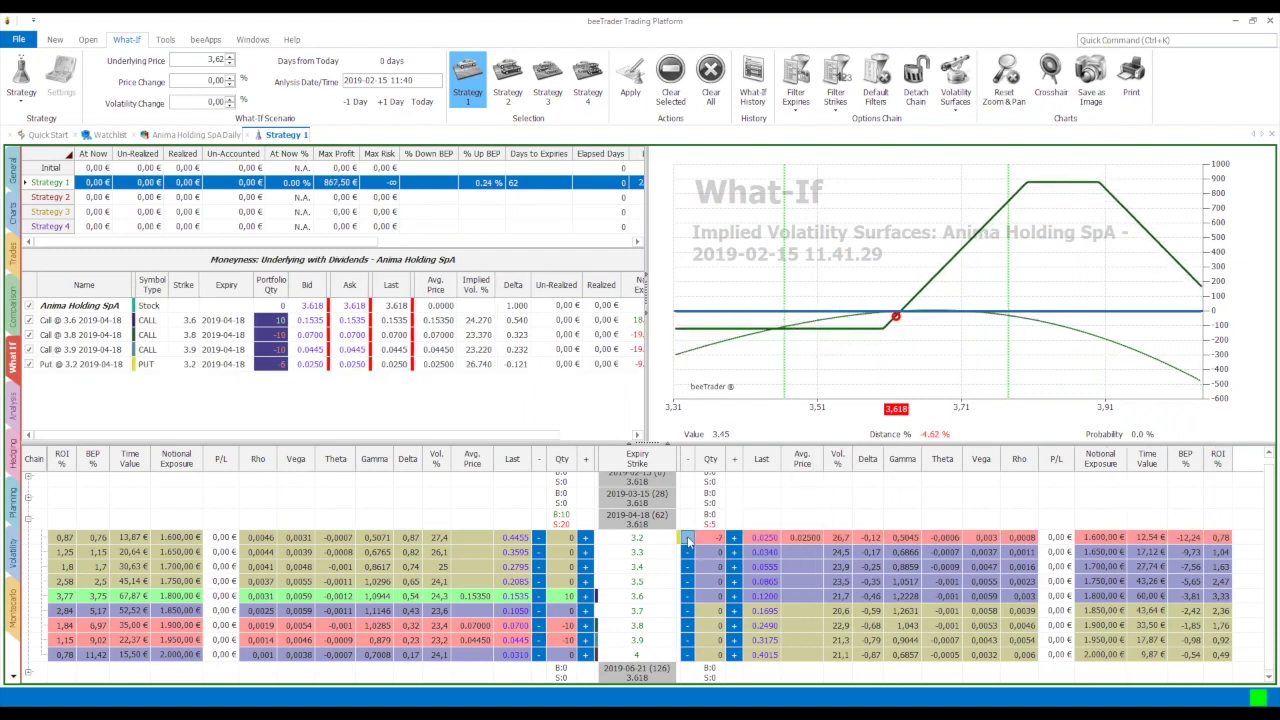
left_click(688, 538)
left_click(688, 538)
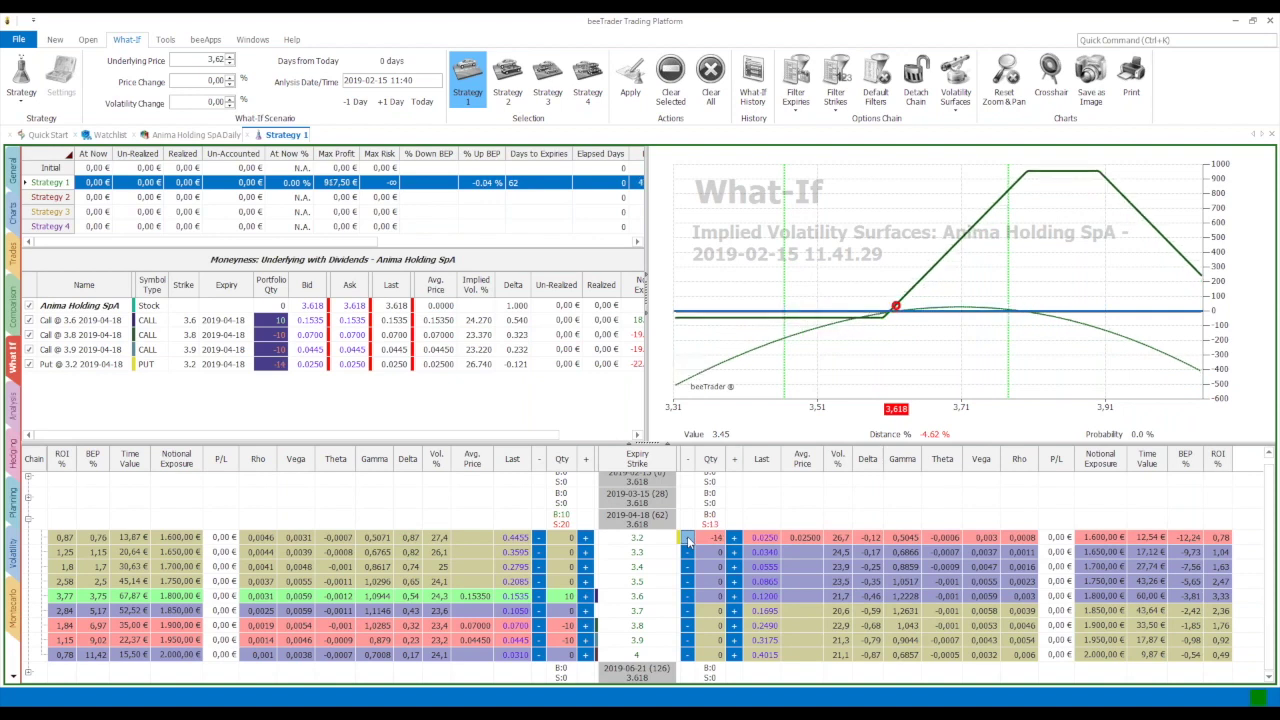
left_click(688, 538)
left_click(688, 538)
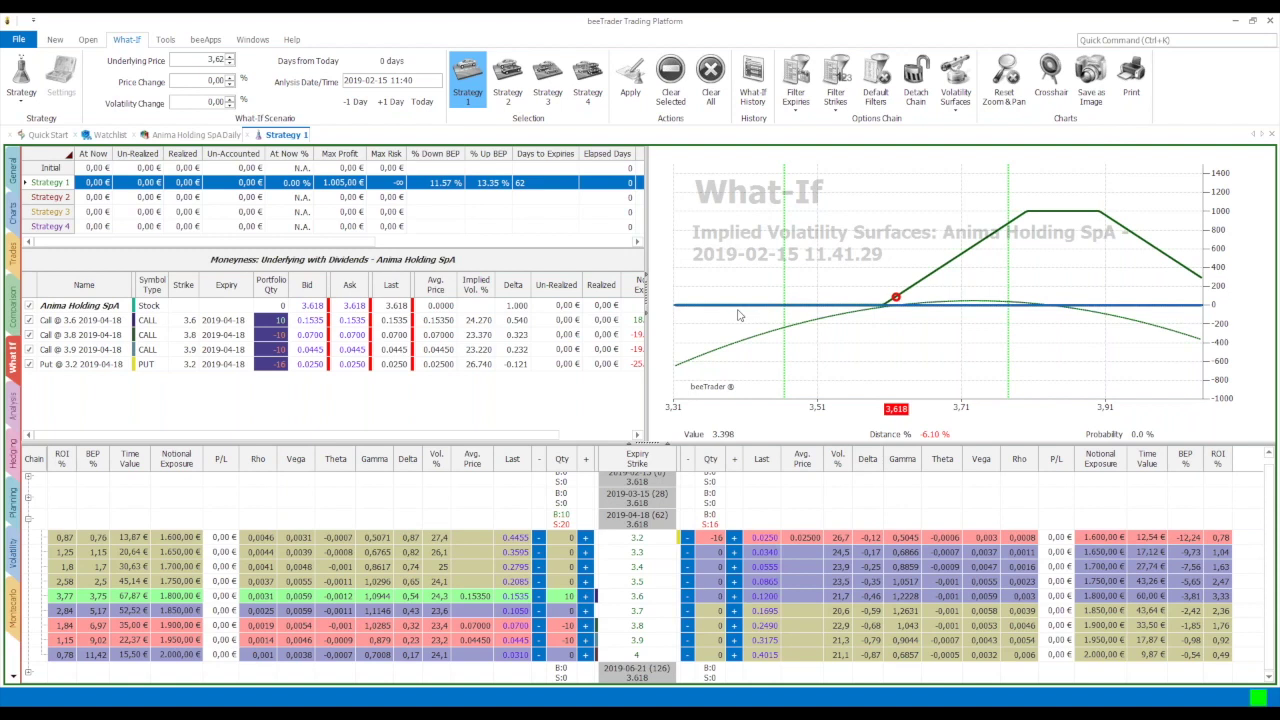
Step: Remove the short 3.2 puts and the short 3.9 calls by setting both quantities to 0
left_click(716, 543)
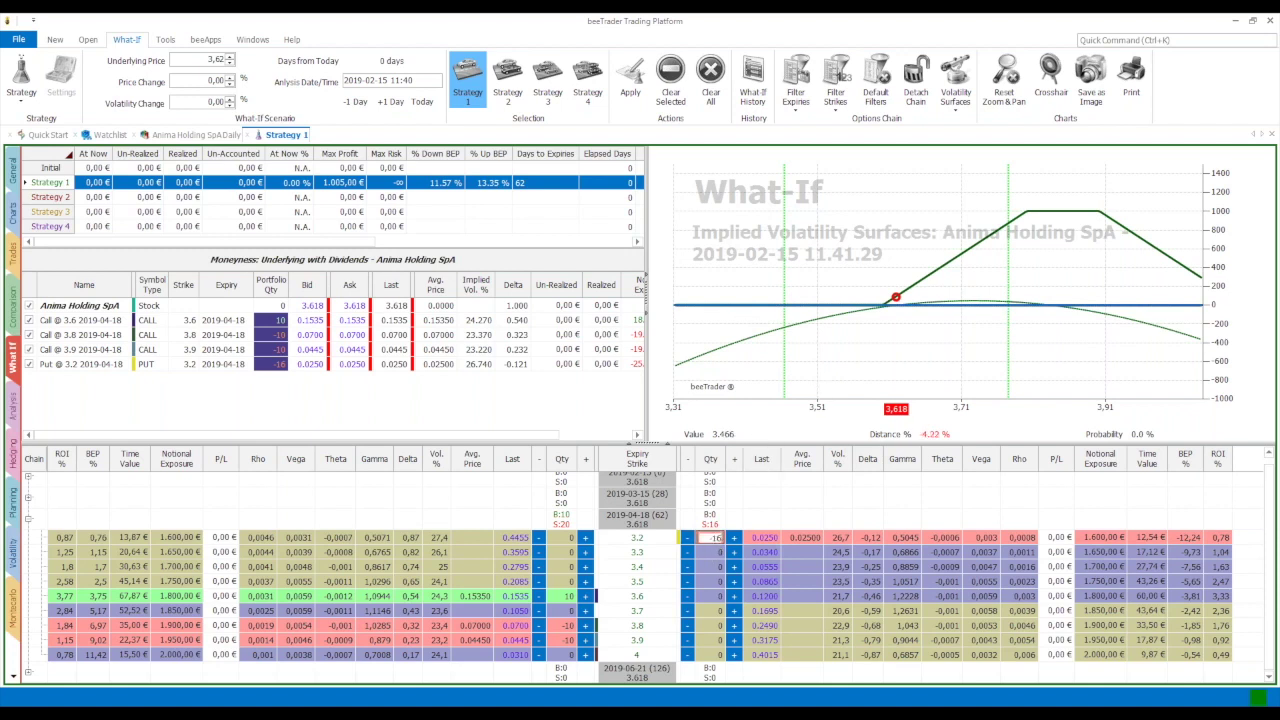
double_click(712, 538)
type("0")
key("Return")
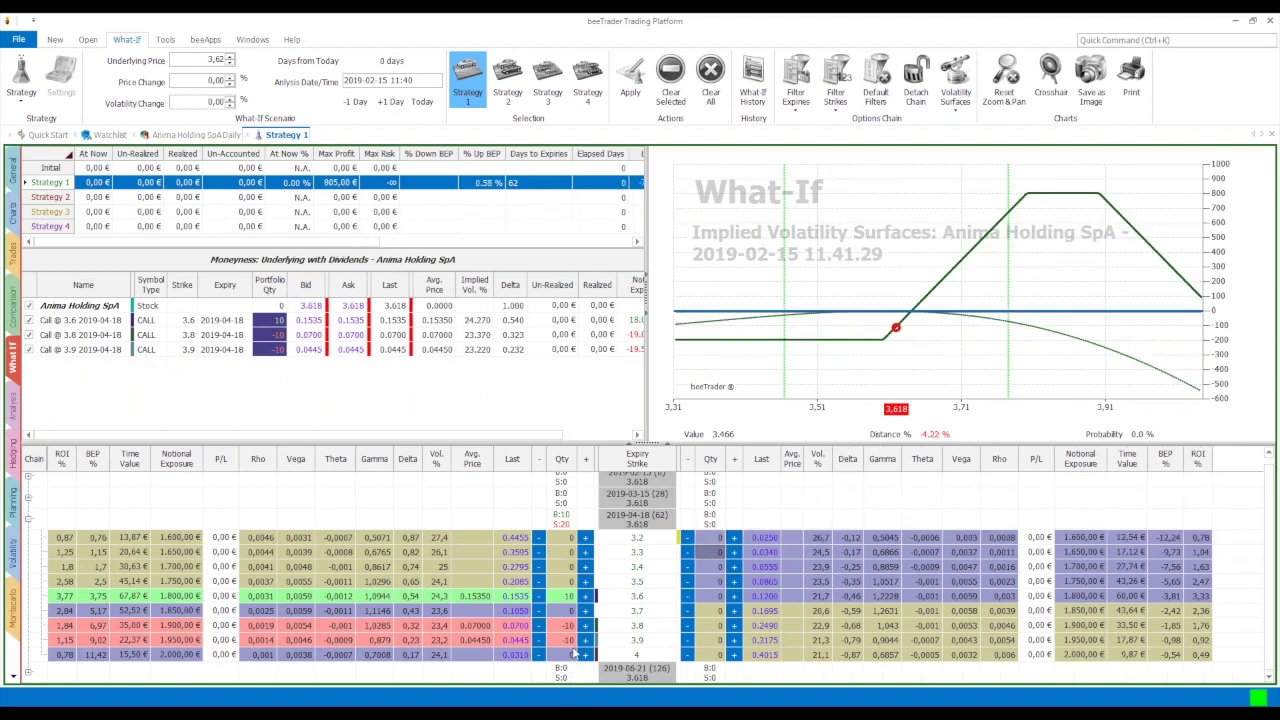
double_click(571, 640)
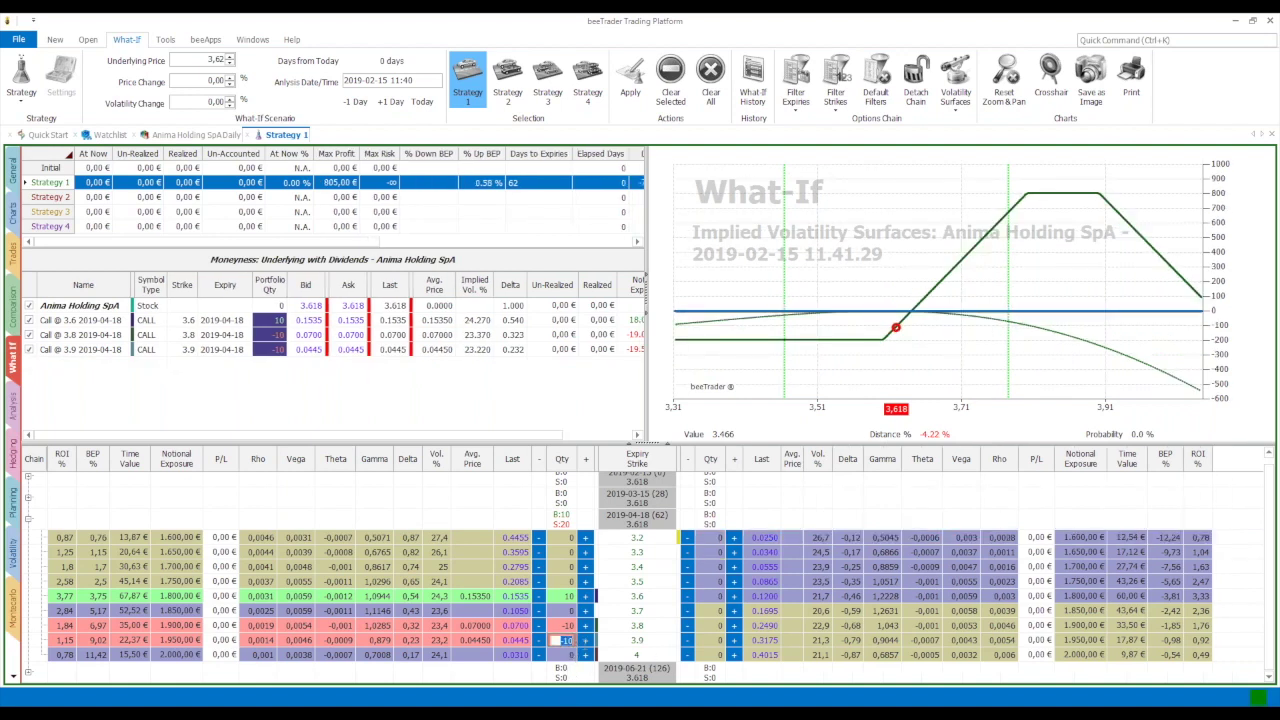
type("0")
key("Return")
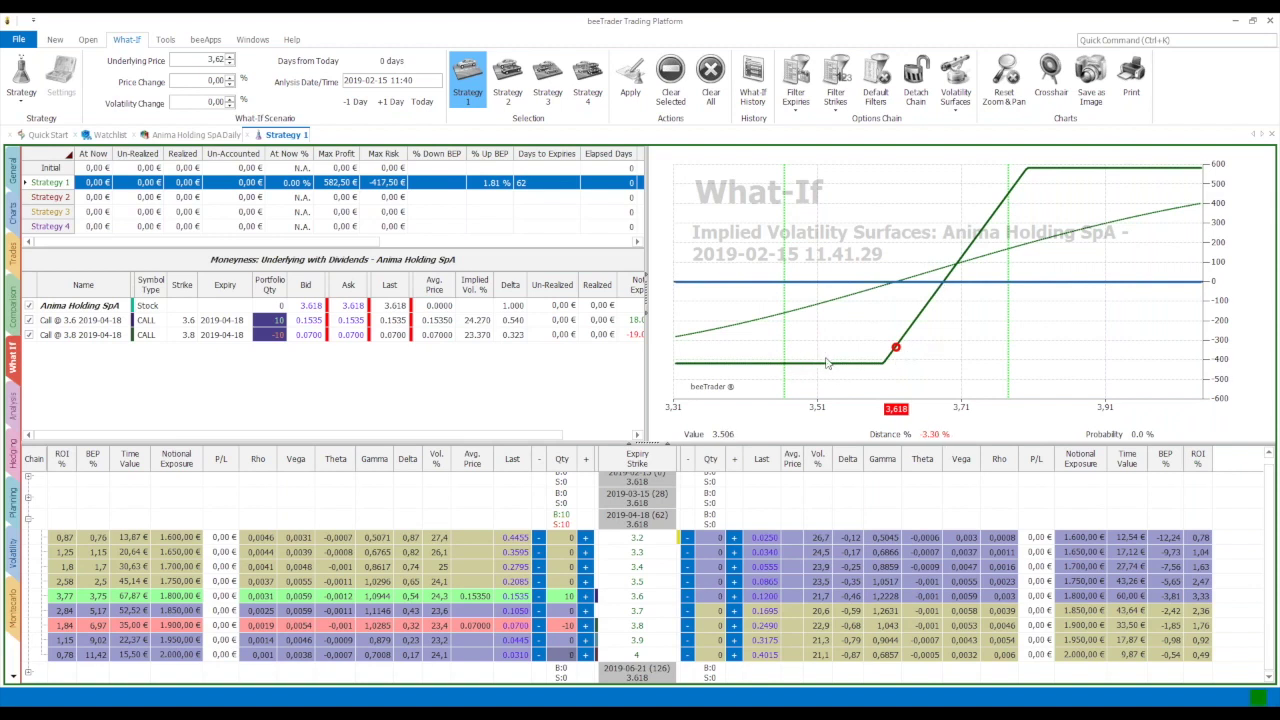
Step: Examine the payoff chart of the 3.6/3.8 call spread and apply the trades to the What-If strategies
scroll(848, 365, "down", 1)
scroll(848, 365, "up", 3)
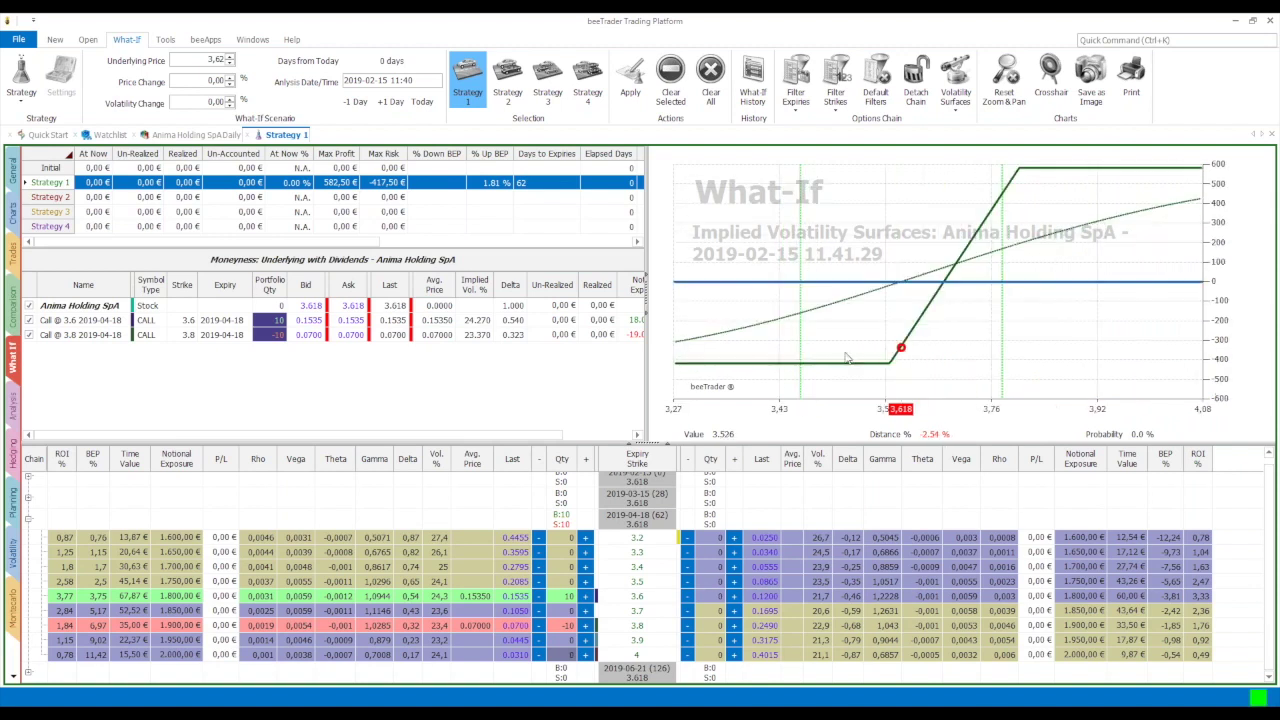
scroll(845, 358, "up", 2)
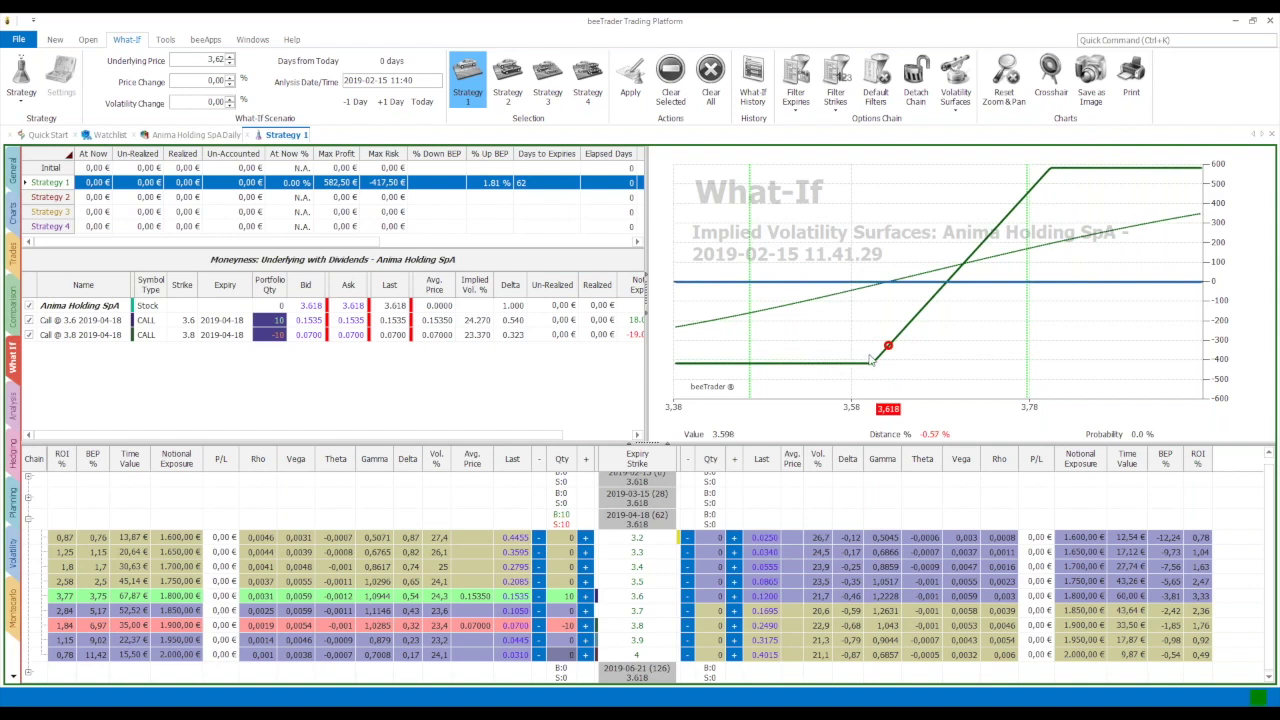
left_click(633, 88)
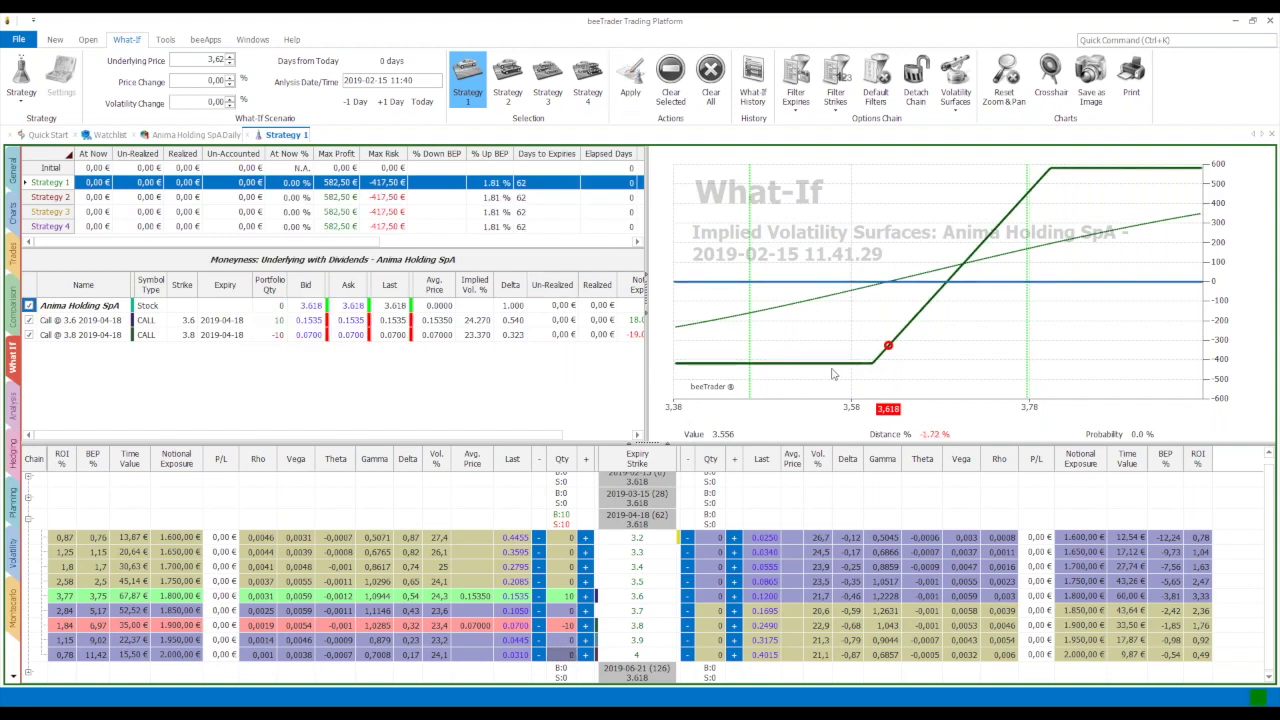
Step: Set the What-If price change to 14 % and consult the Anima Holding daily chart before returning to the strategy
left_click(215, 82)
left_click(218, 82)
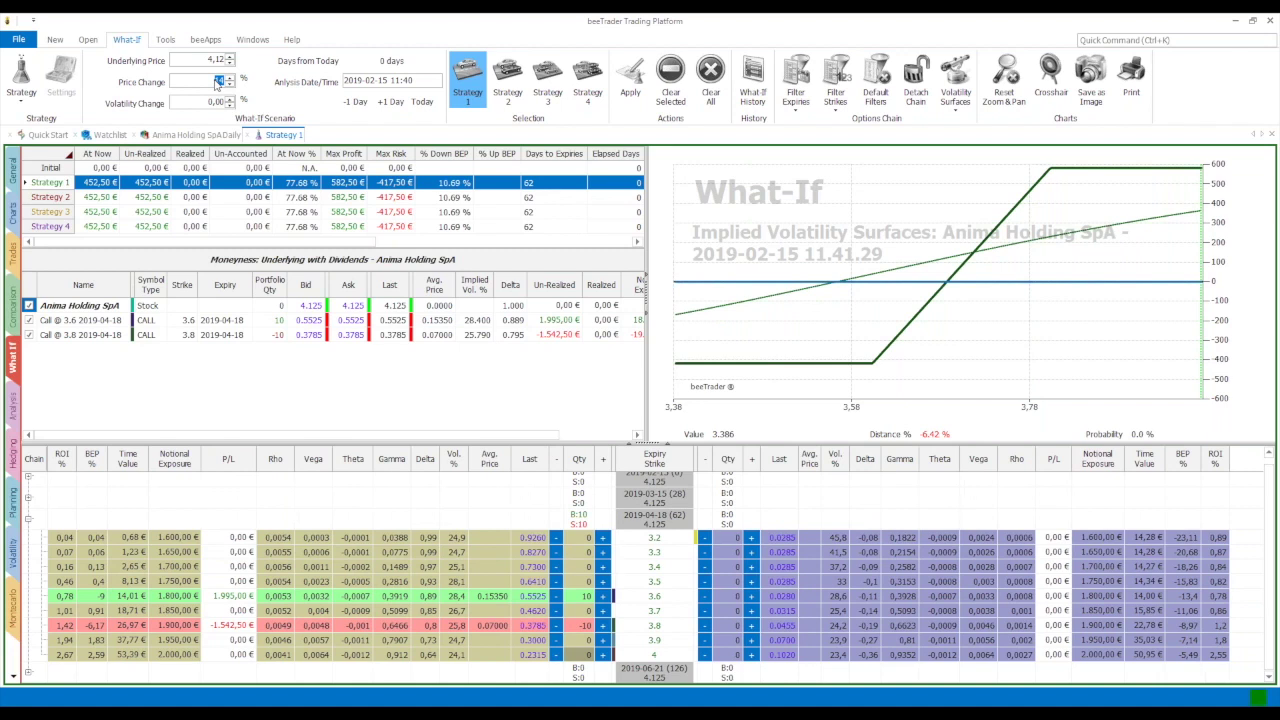
left_click(180, 137)
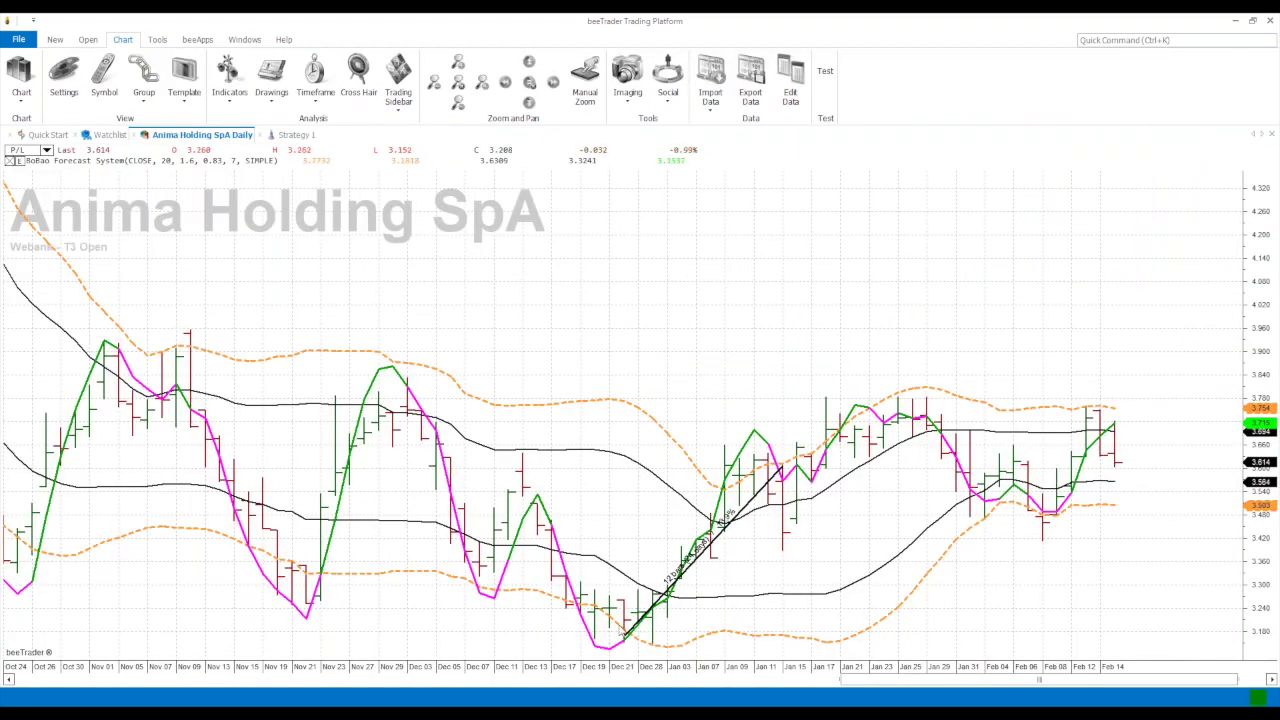
left_click(296, 137)
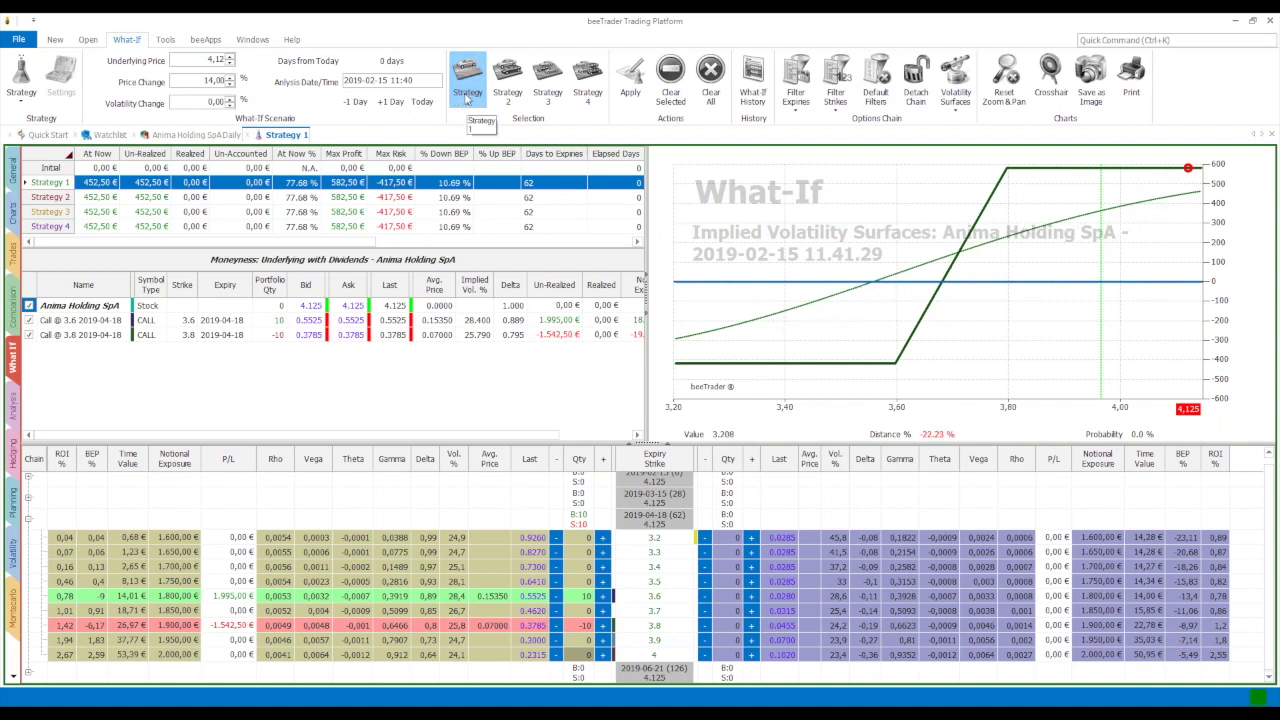
Step: Recheck the Anima Holding daily chart, advance the What-If analysis date to 2019-03-01 and inspect Strategy 1's At Now percentage
left_click(184, 137)
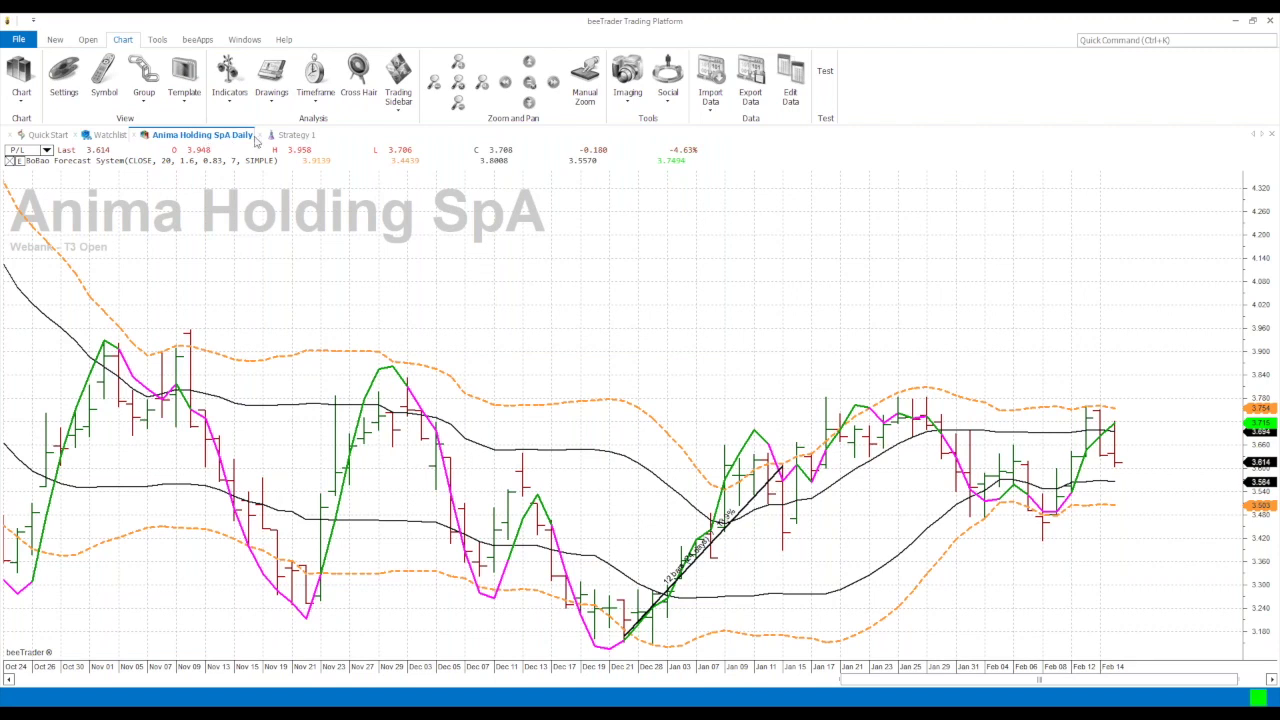
left_click(292, 135)
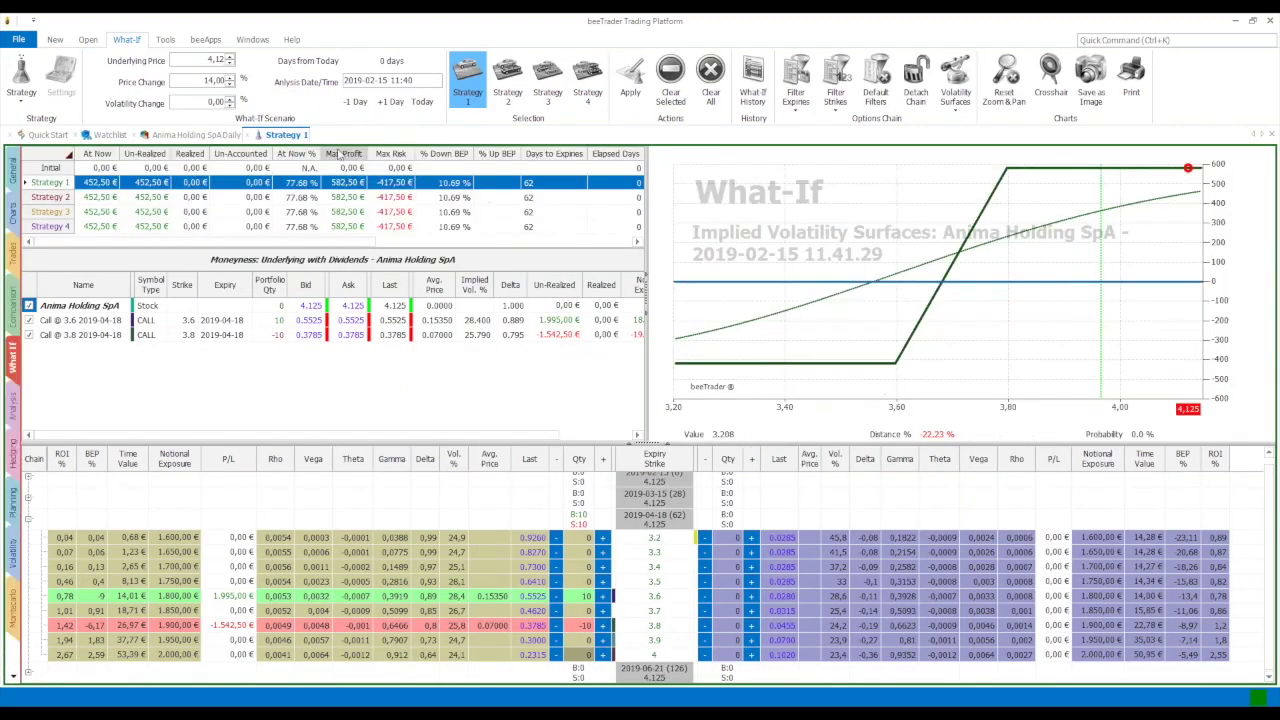
left_click(391, 104)
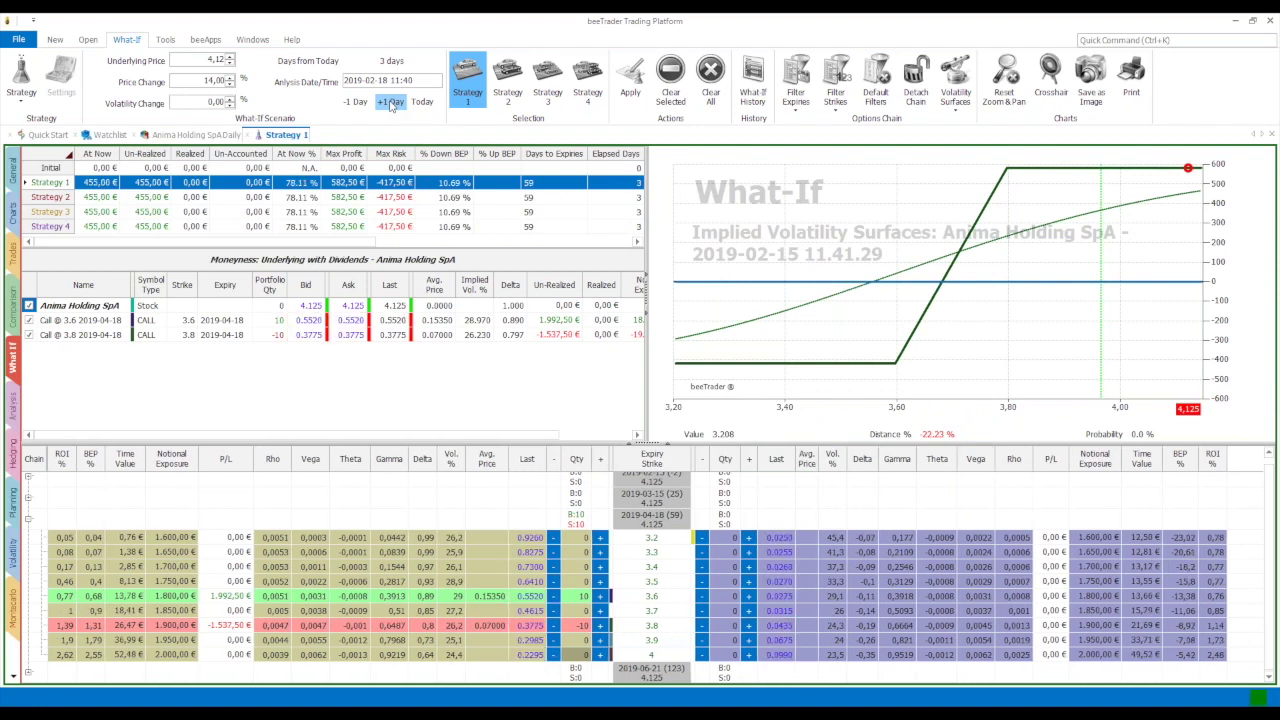
left_click(390, 102)
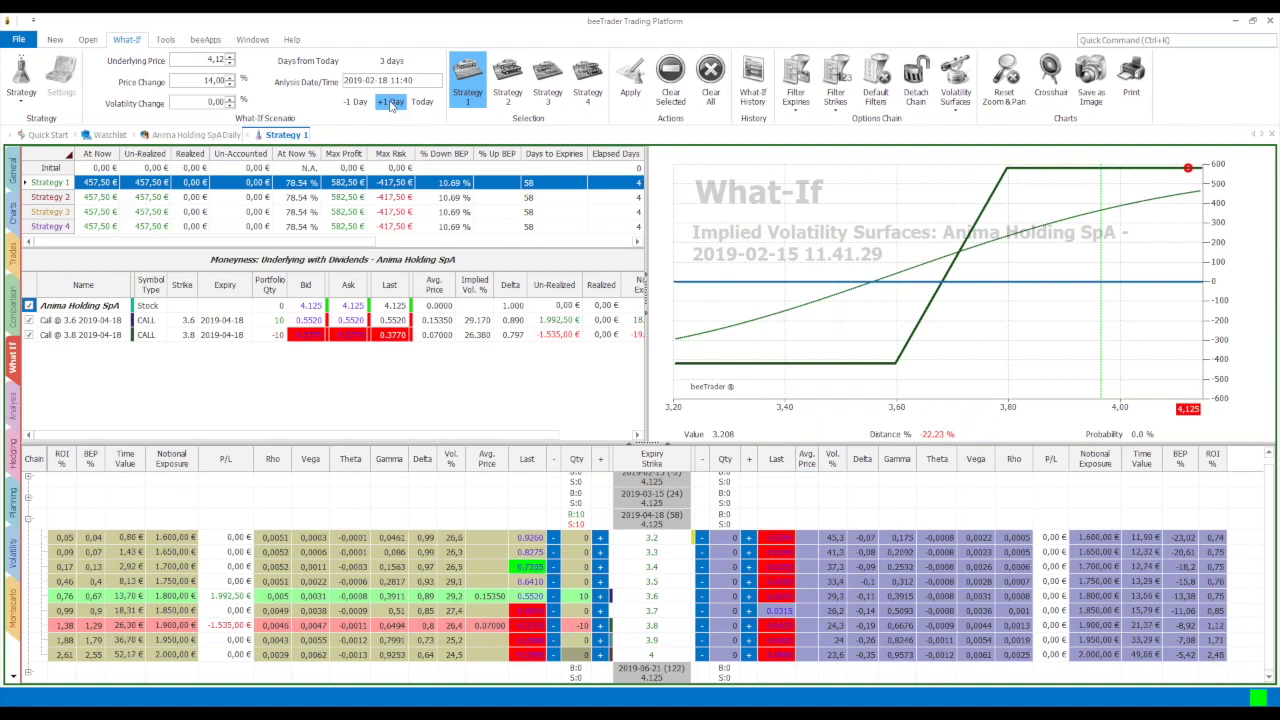
left_click(390, 102)
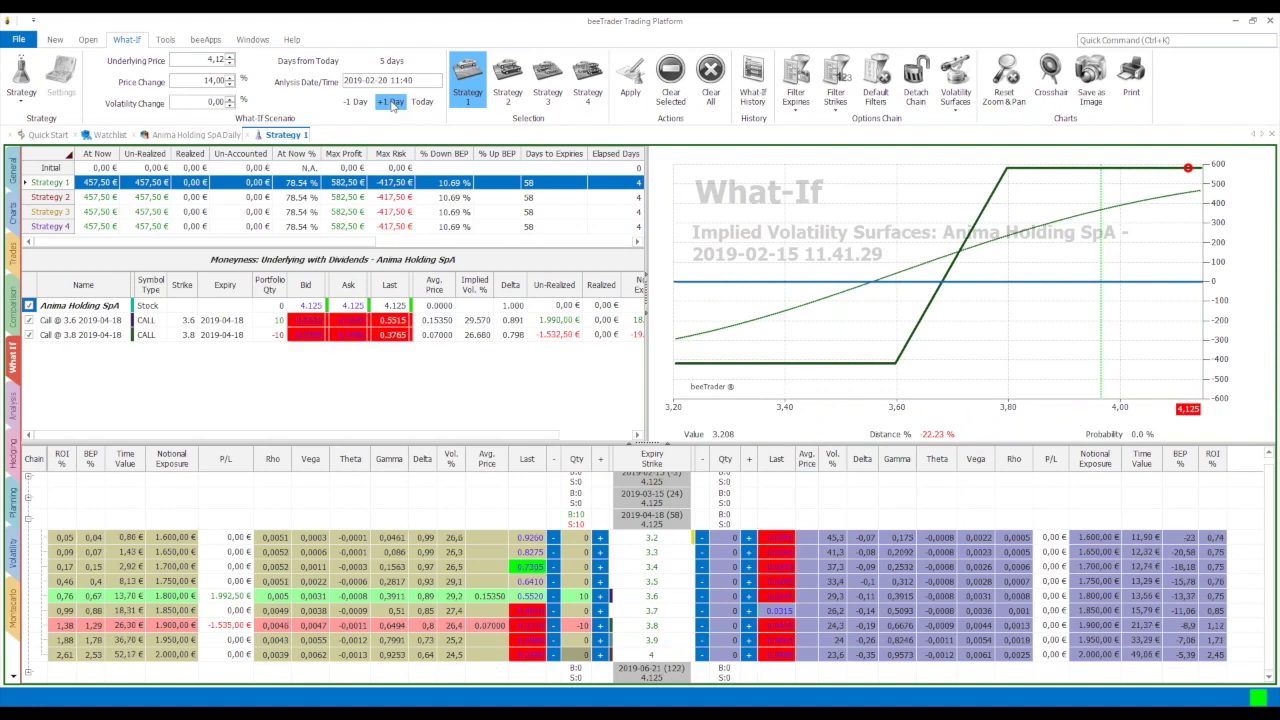
left_click(390, 102)
left_click(390, 102)
left_click(390, 102)
left_click(390, 102)
left_click(390, 102)
left_click(390, 102)
left_click(390, 102)
left_click(390, 102)
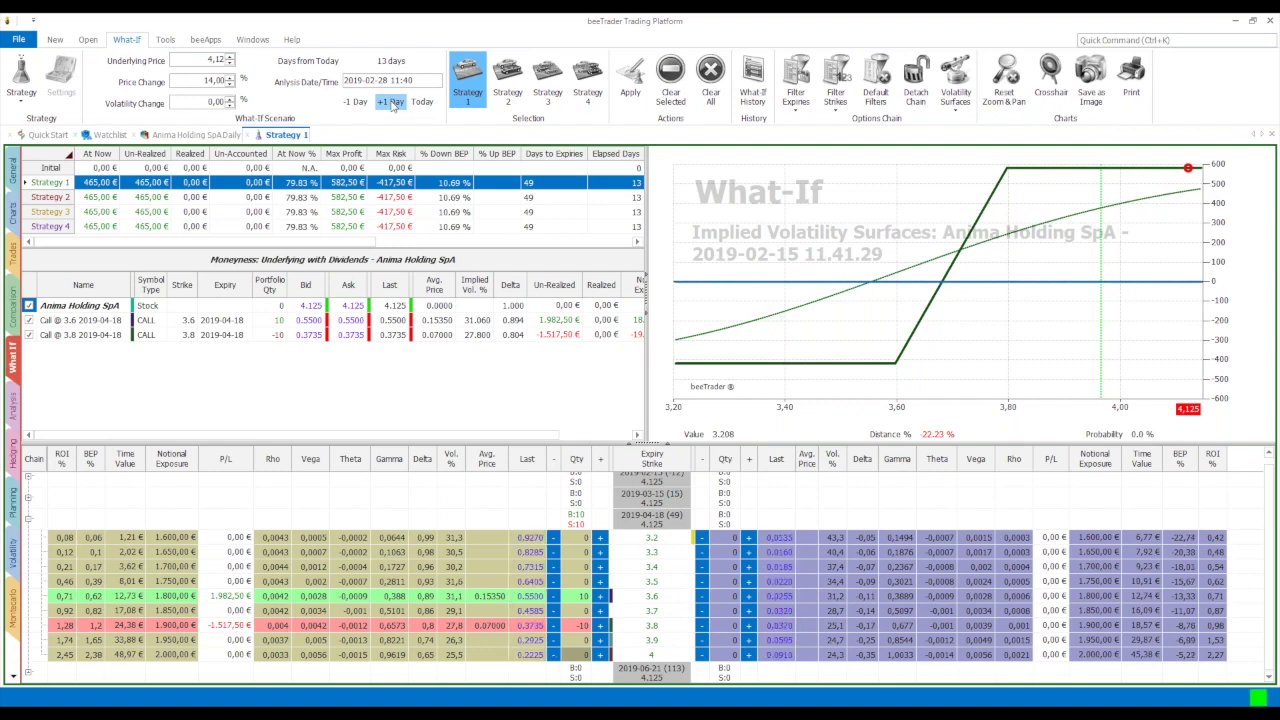
left_click(391, 104)
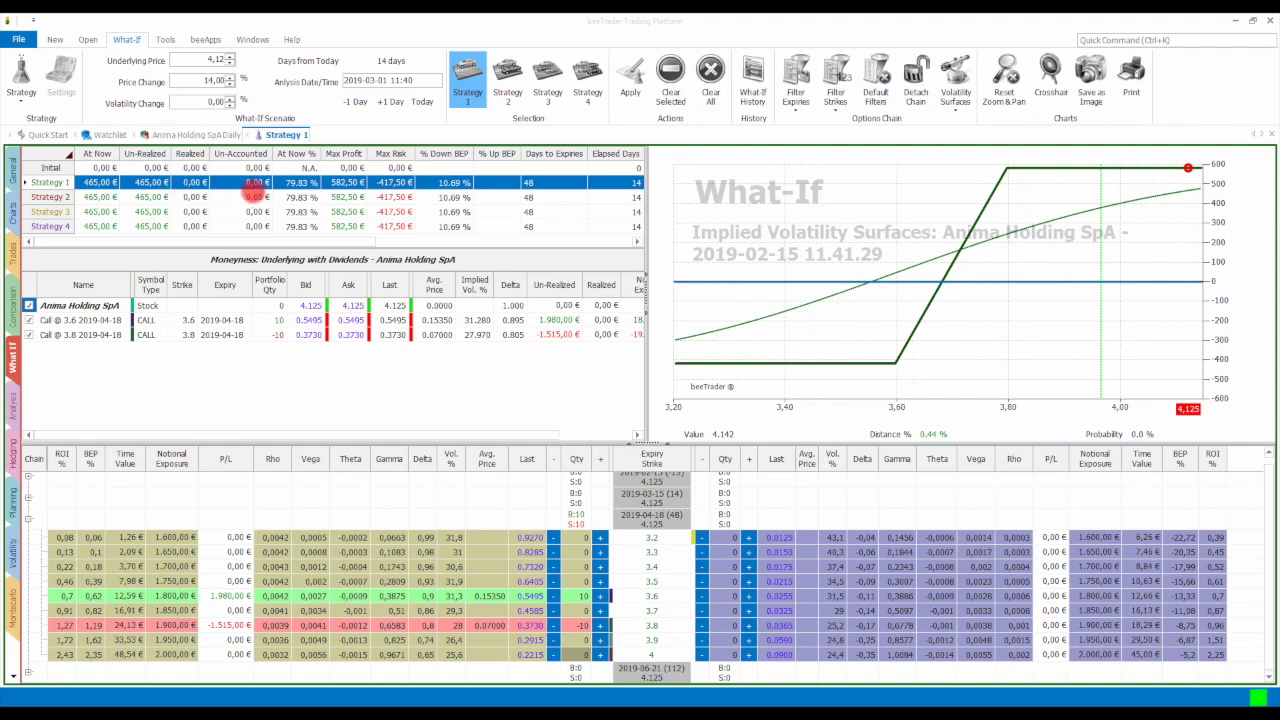
left_click(298, 183)
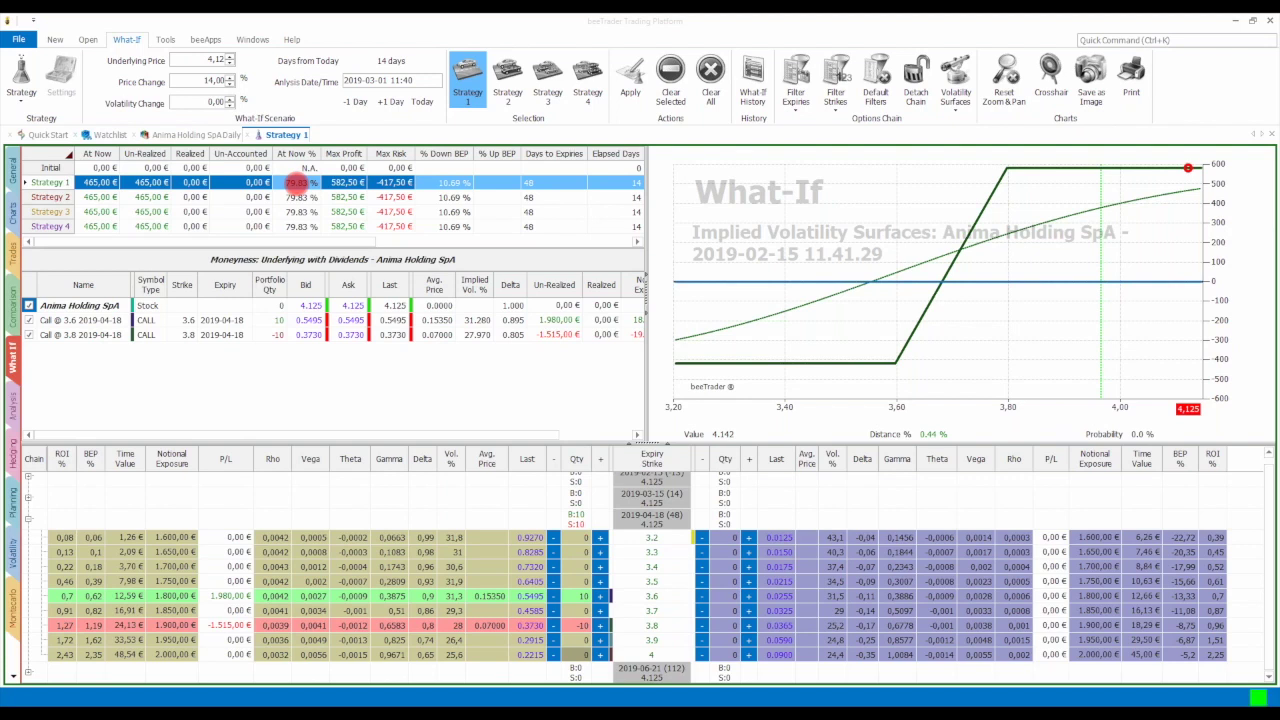
left_click(297, 182)
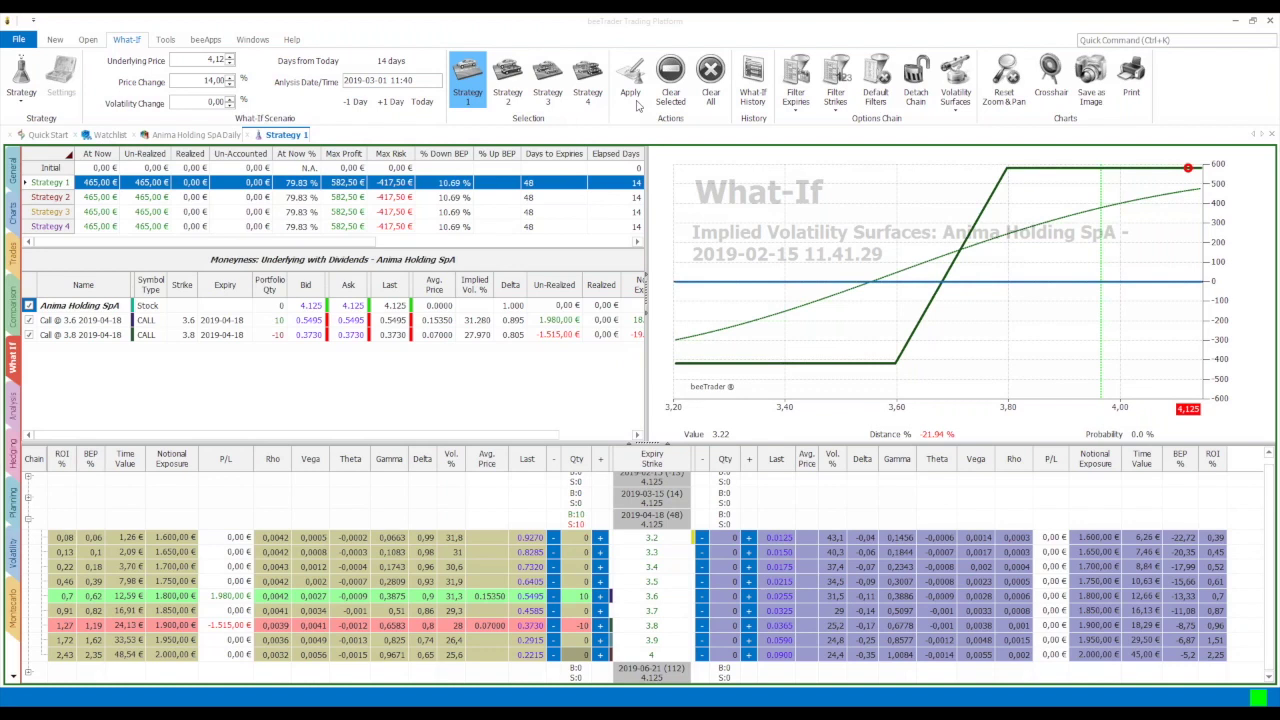
Step: Clear all What-If strategies and build a 2019-04-18 call spread with one long 3.3 call and one short 3.5 call
left_click(711, 88)
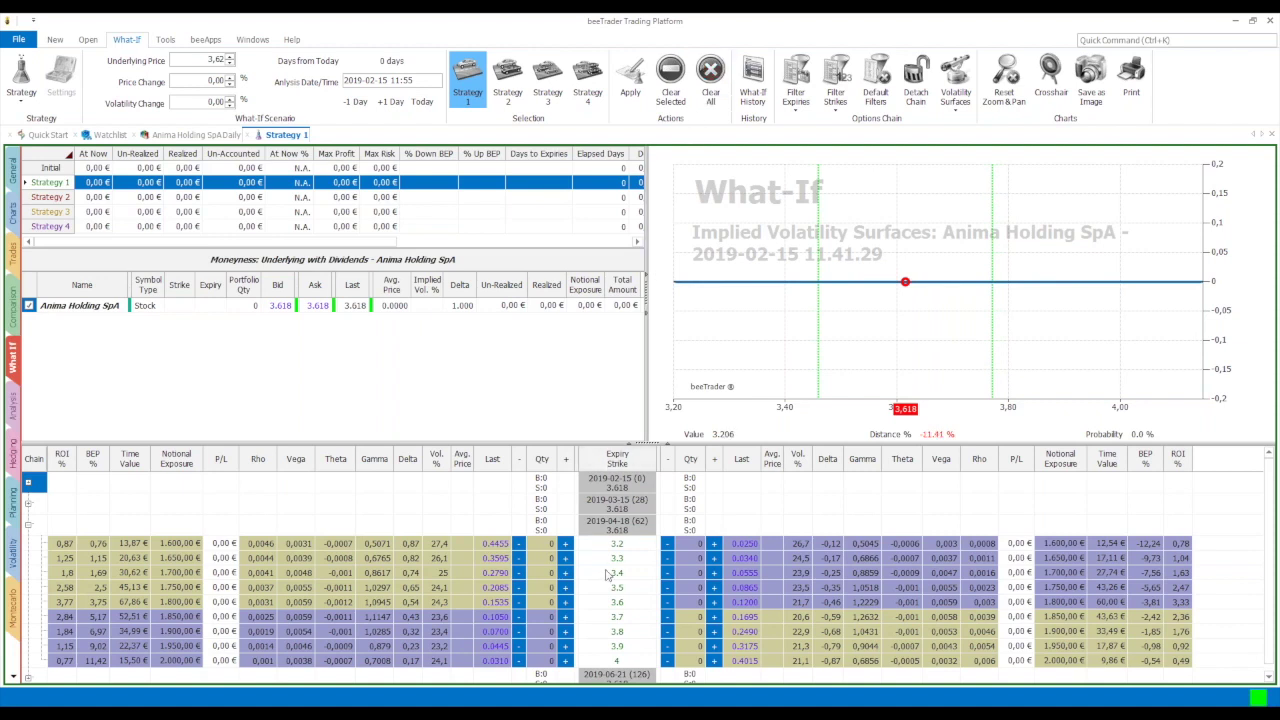
left_click(565, 558)
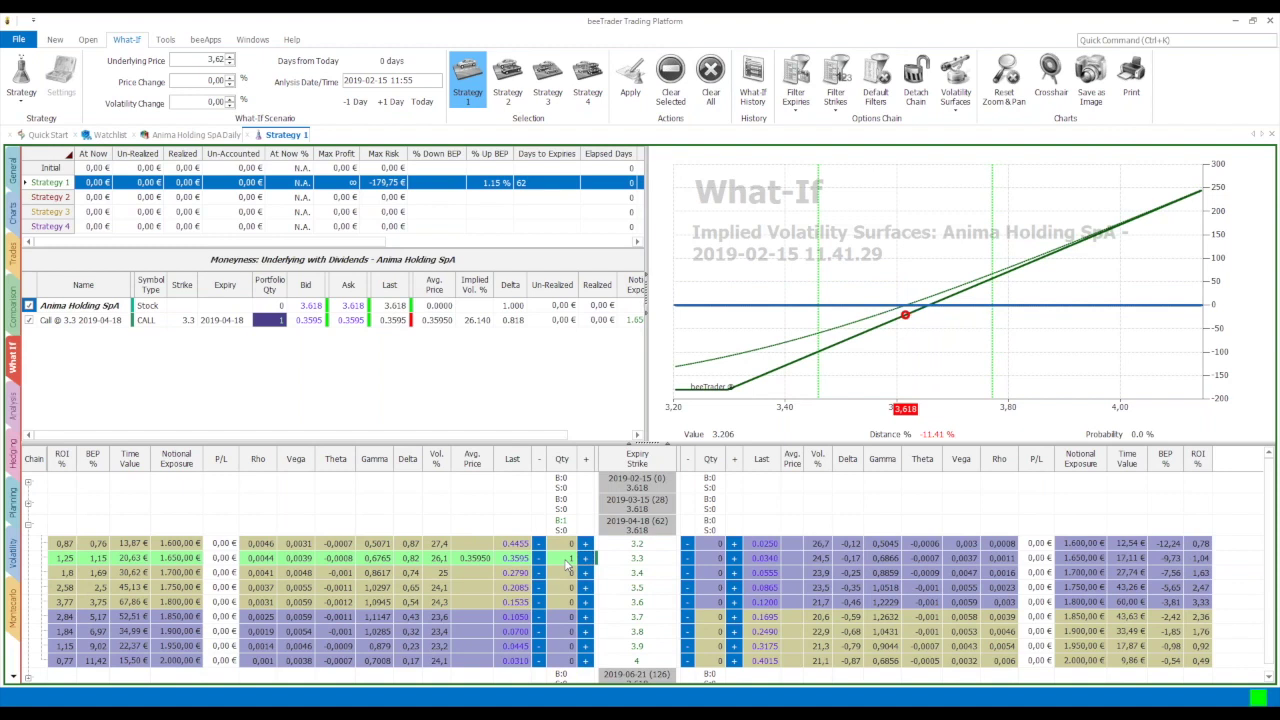
left_click(539, 592)
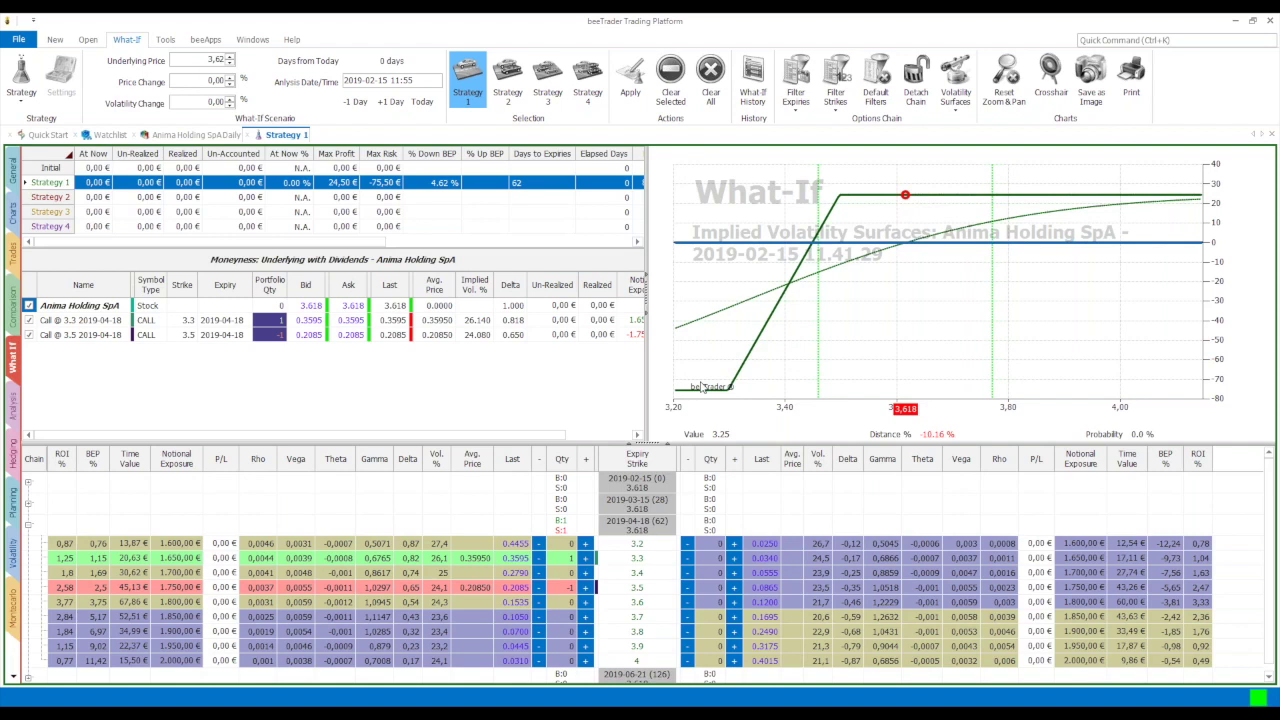
Step: Set the long 3.3 call quantity to 10 and the short 3.5 call quantity to -10
left_click(568, 558)
type("10")
key("Return")
left_click(562, 588)
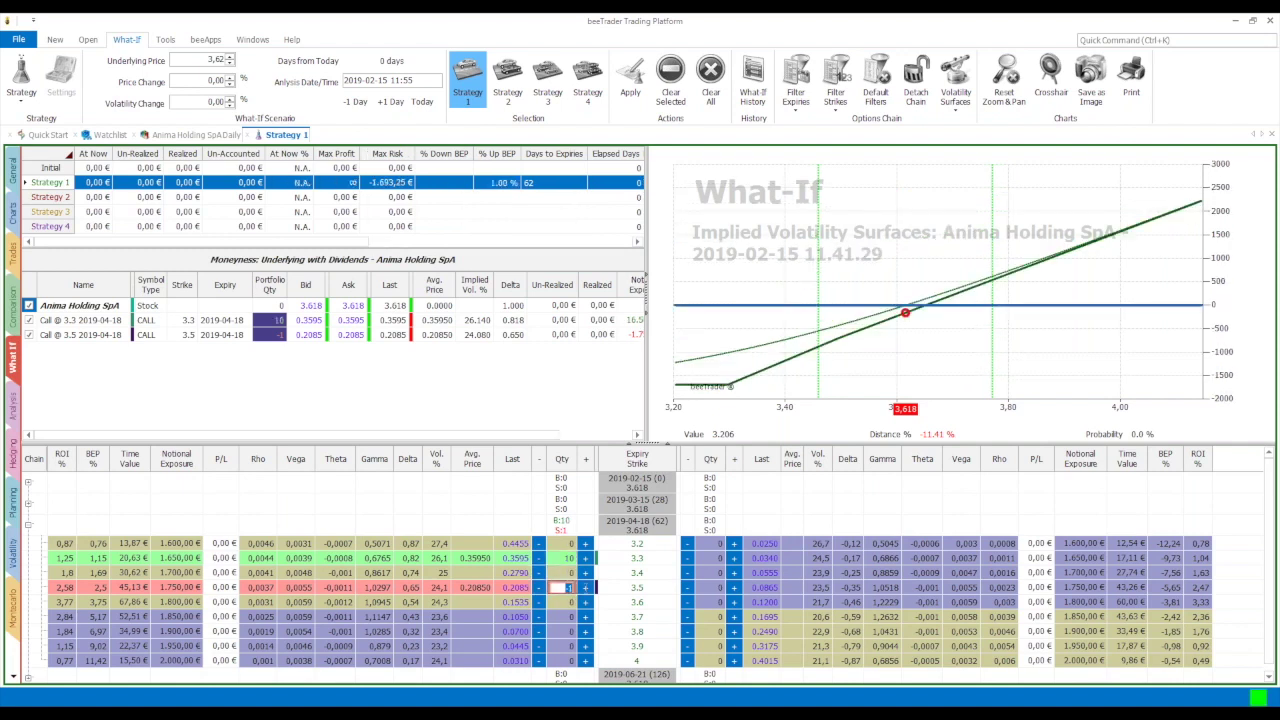
key("BackSpace")
type("-10")
key("Return")
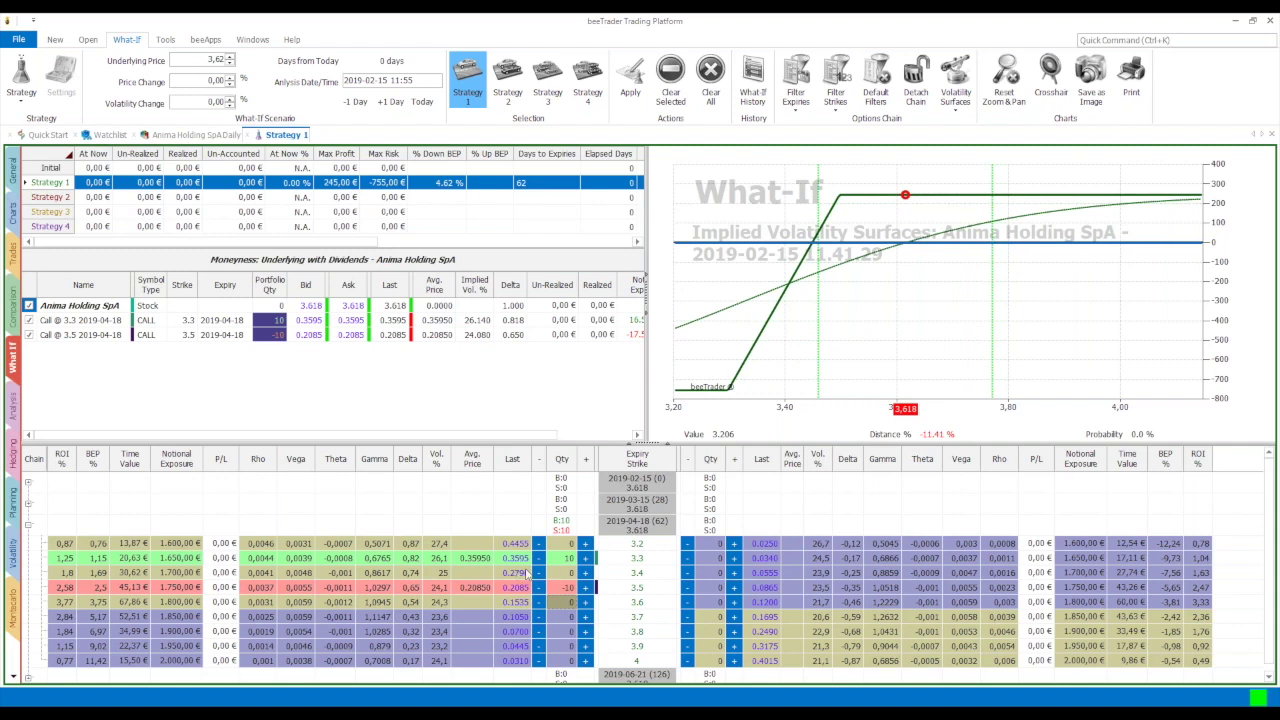
Step: Apply the 3.3/3.5 call spread to the What-If strategies and set the price change to 14 %
scroll(979, 353, "down", 4)
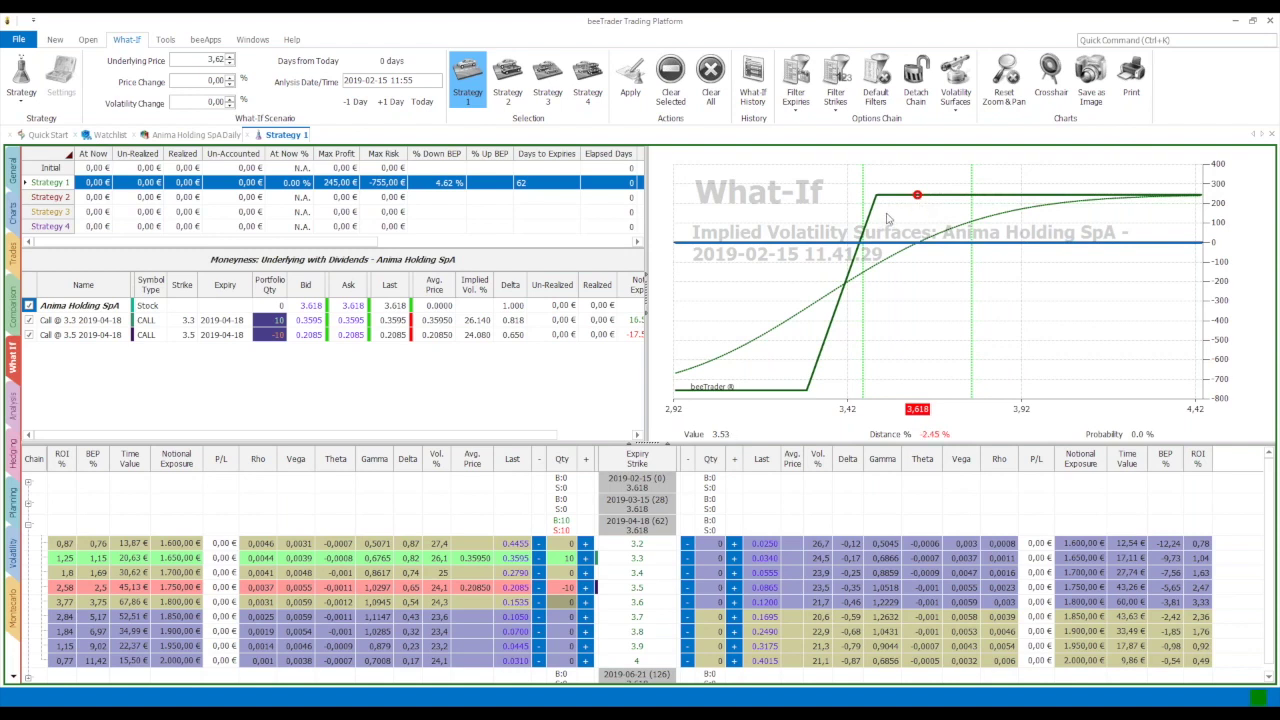
left_click(215, 82)
type("100")
key("Return")
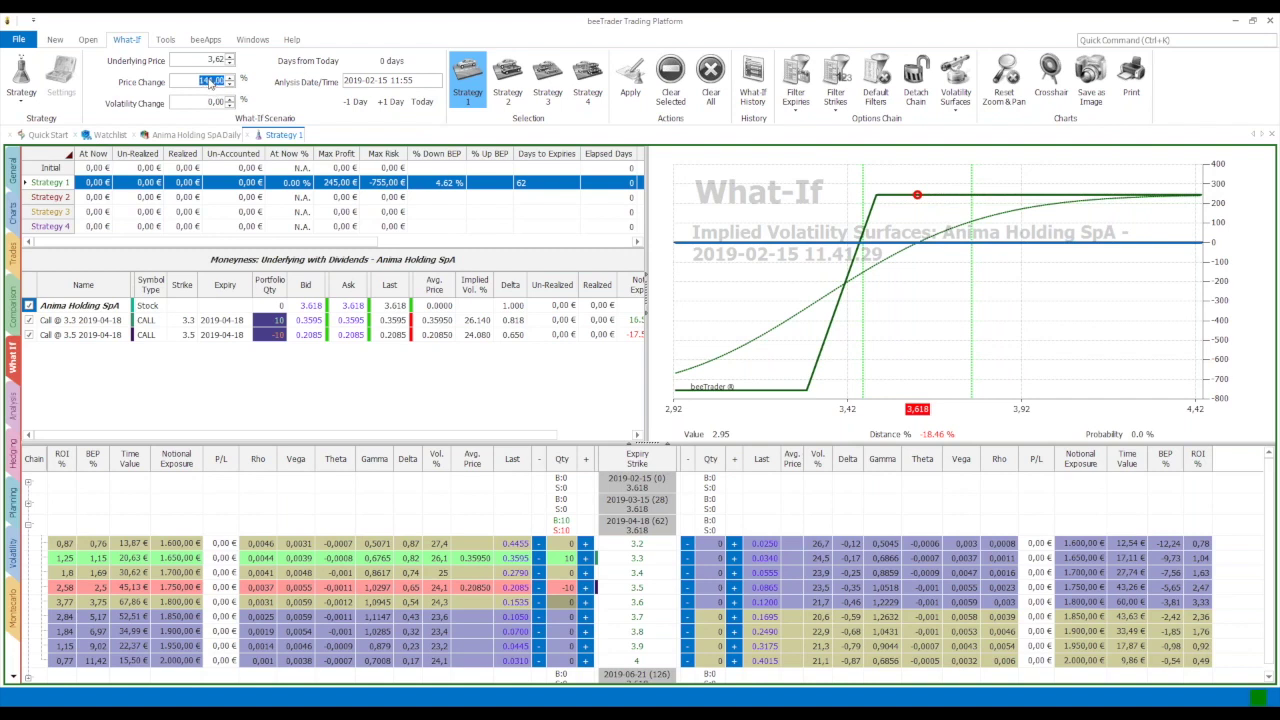
type("0")
left_click(632, 85)
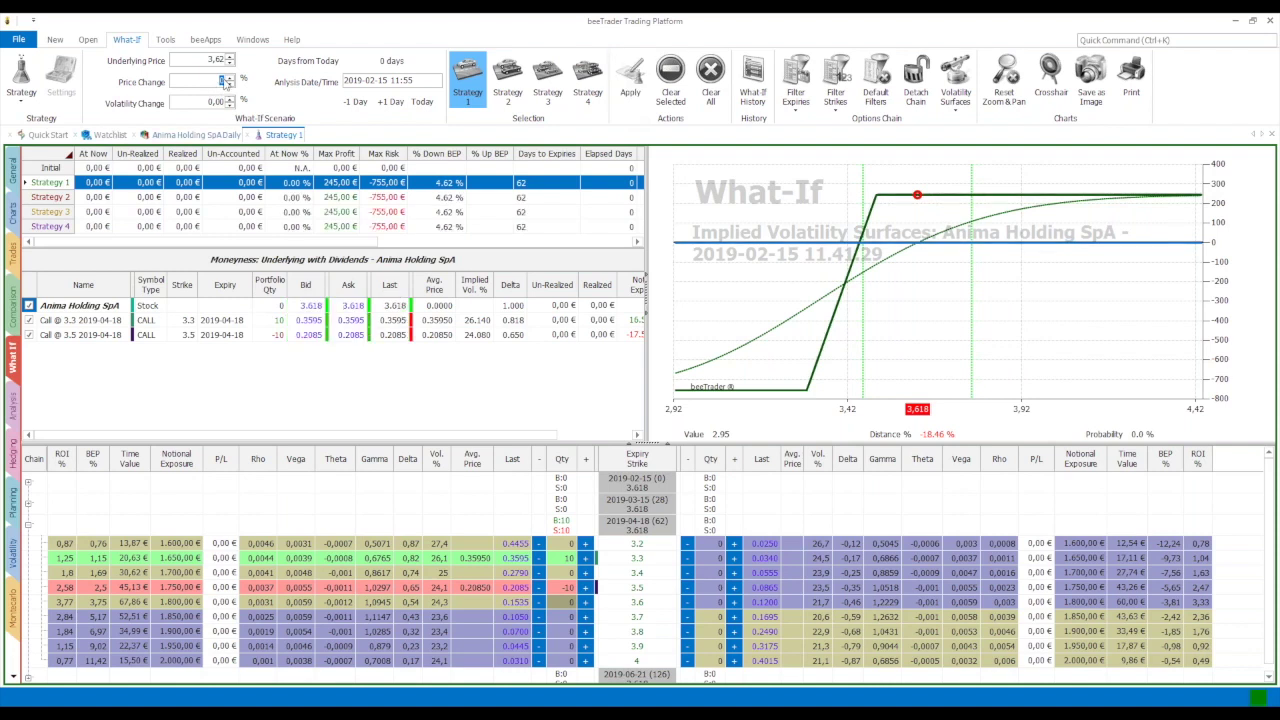
double_click(217, 82)
key("Return")
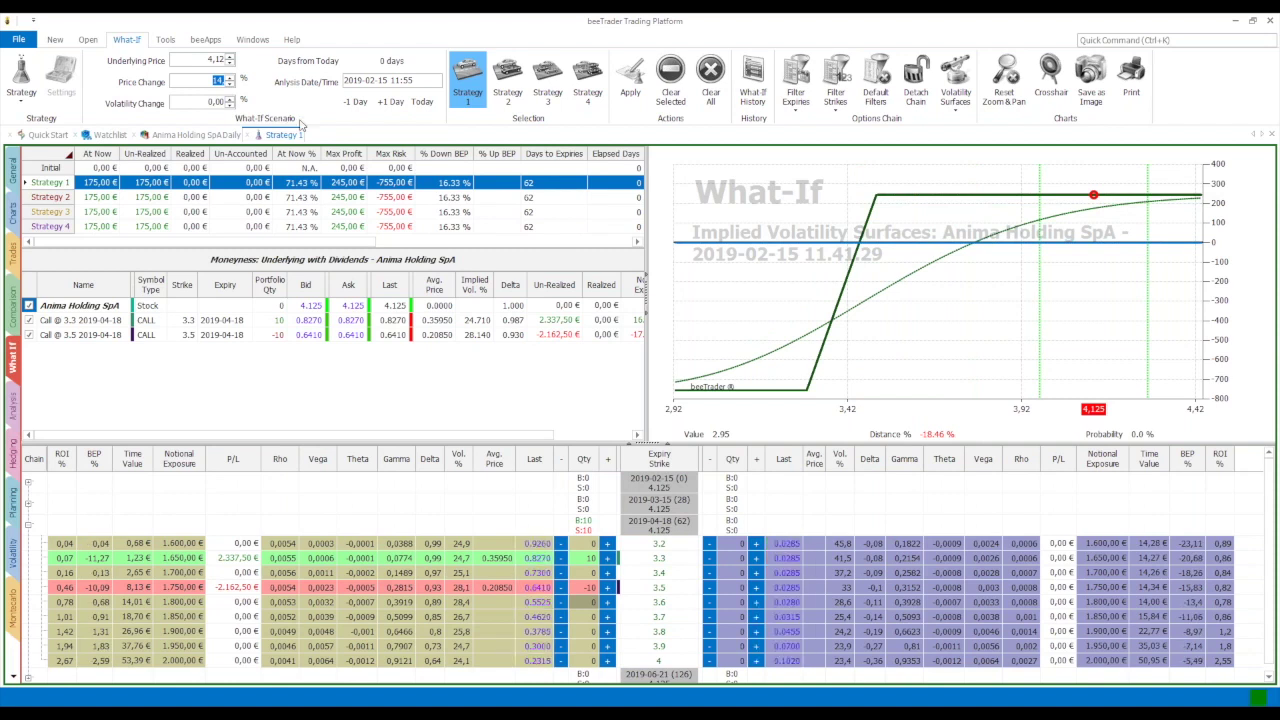
Step: Advance the What-If date to 2019-03-01 and compare the 3.3/3.5 spread's At Now result with its maximum profit
left_click(391, 103)
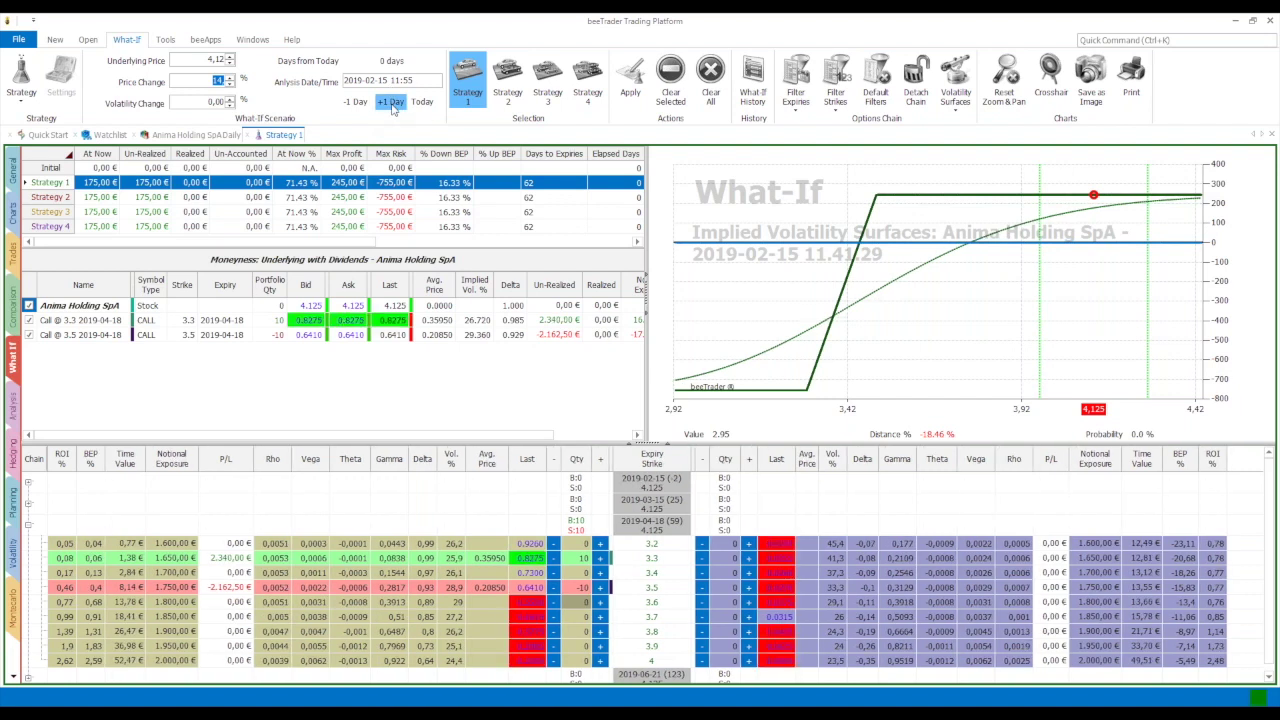
left_click(391, 103)
left_click(391, 103)
left_click(391, 103)
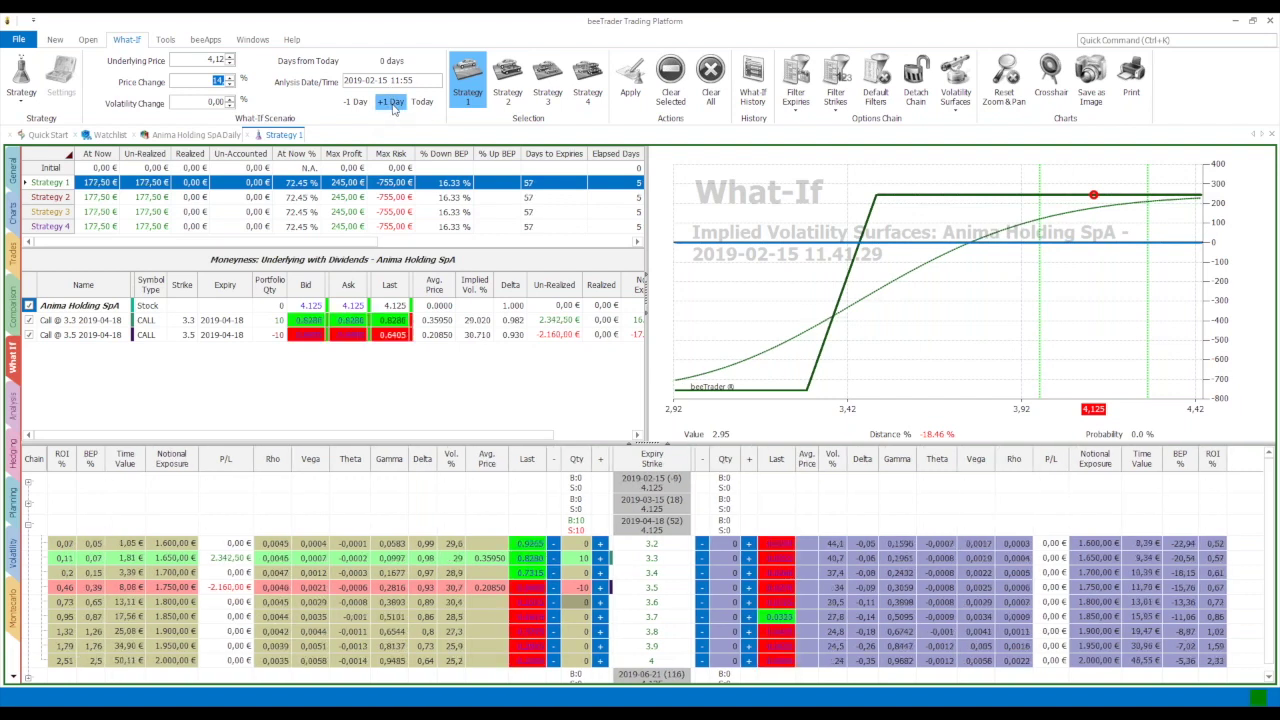
left_click(391, 103)
left_click(391, 103)
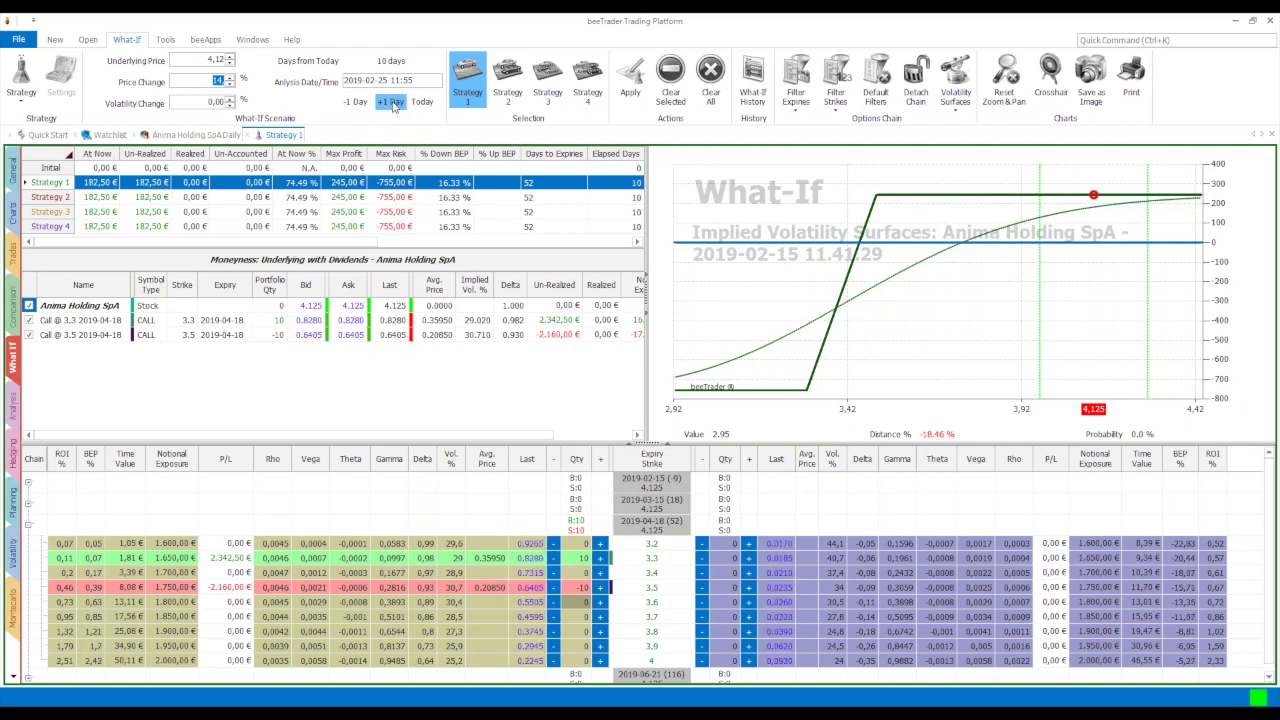
left_click(391, 103)
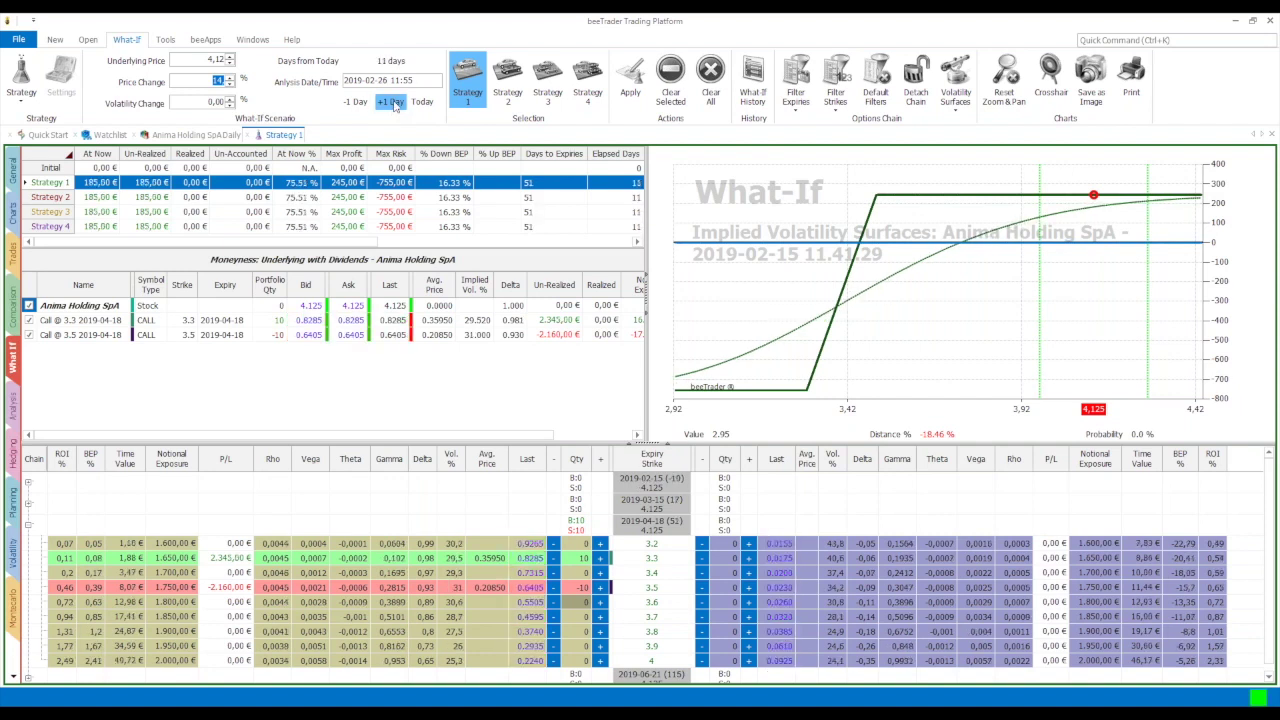
left_click(391, 103)
left_click(391, 103)
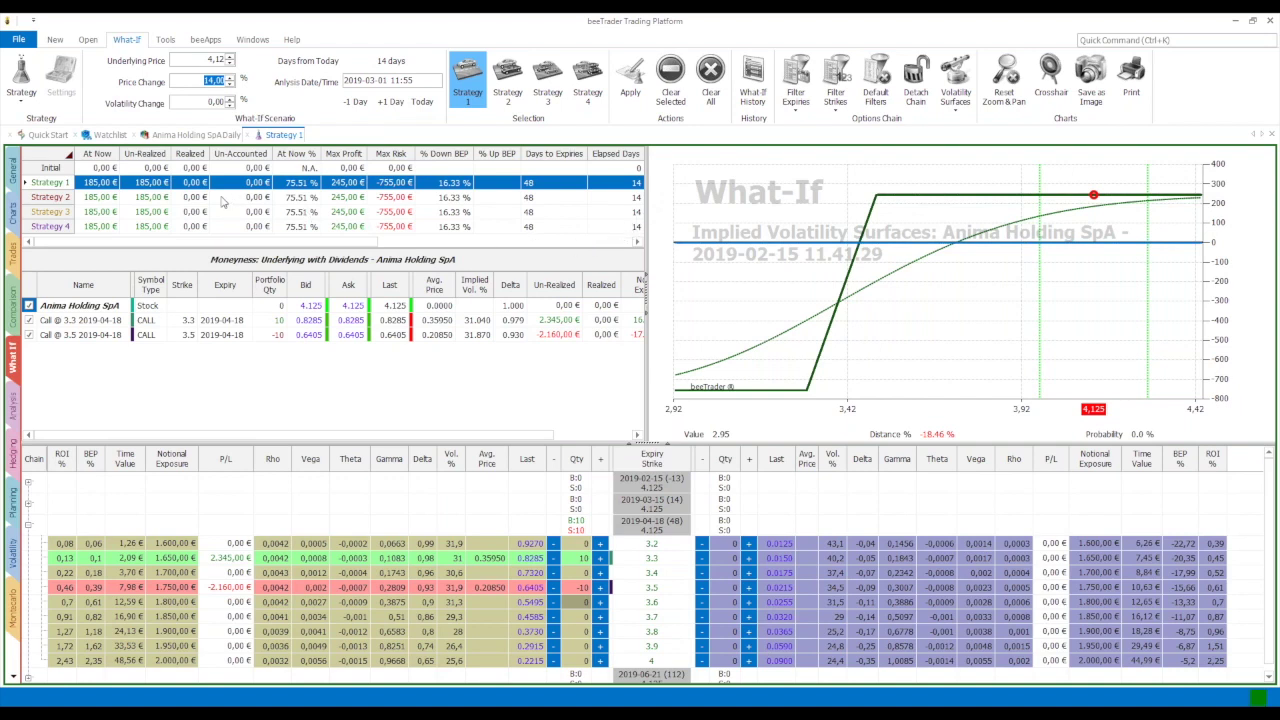
left_click(128, 186)
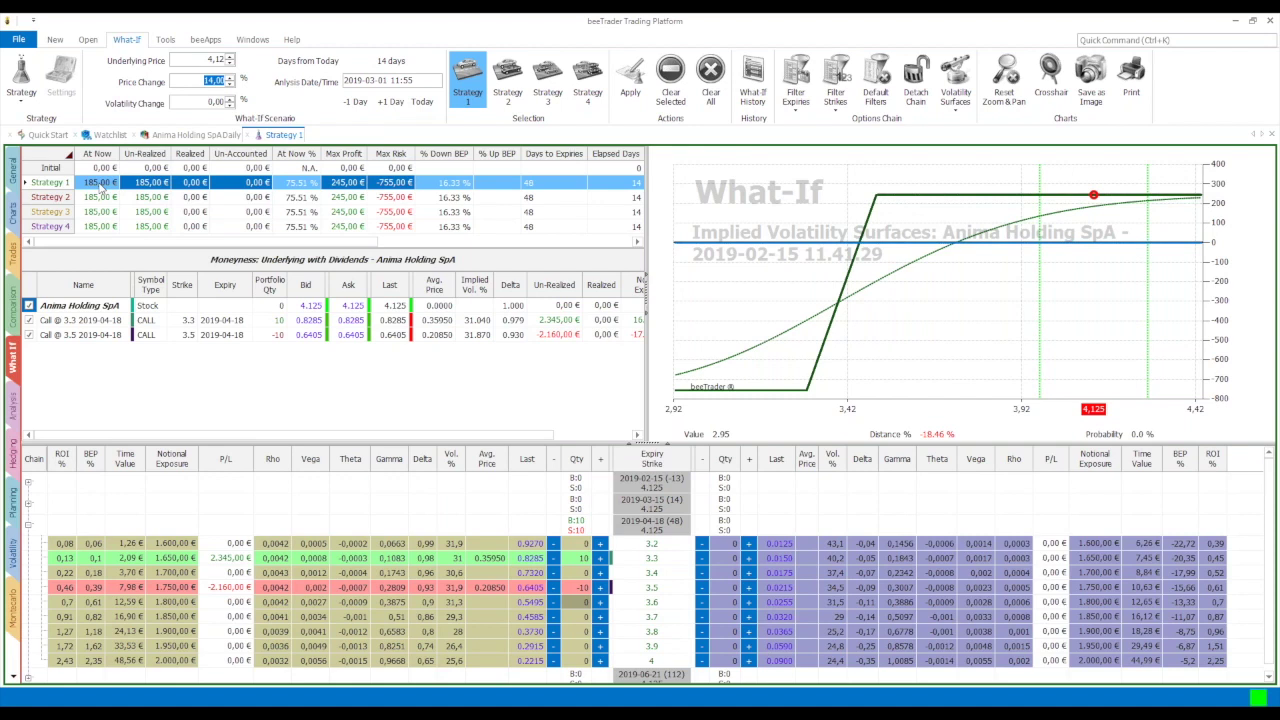
left_click(352, 188)
left_click(213, 80)
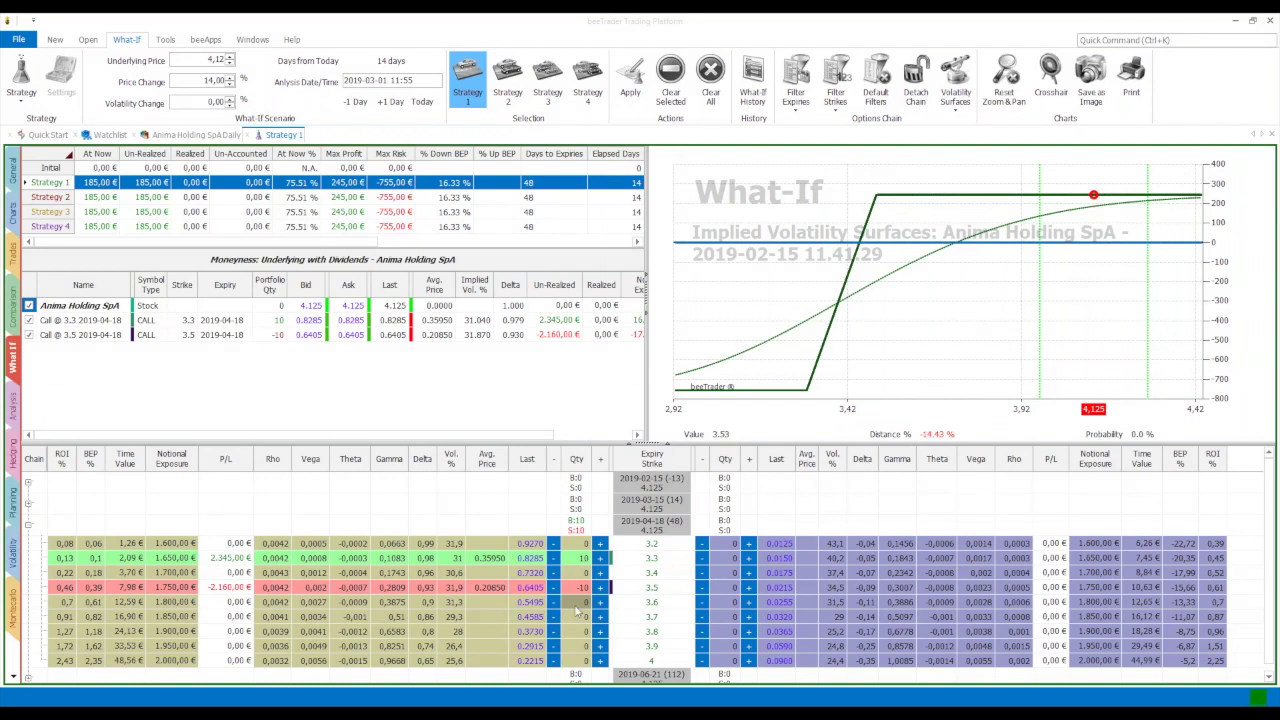
Step: Switch to the FiveRocks Capital site in the browser and open the NAKED PUT strategy on Ferrari NV
key("alt+Tab")
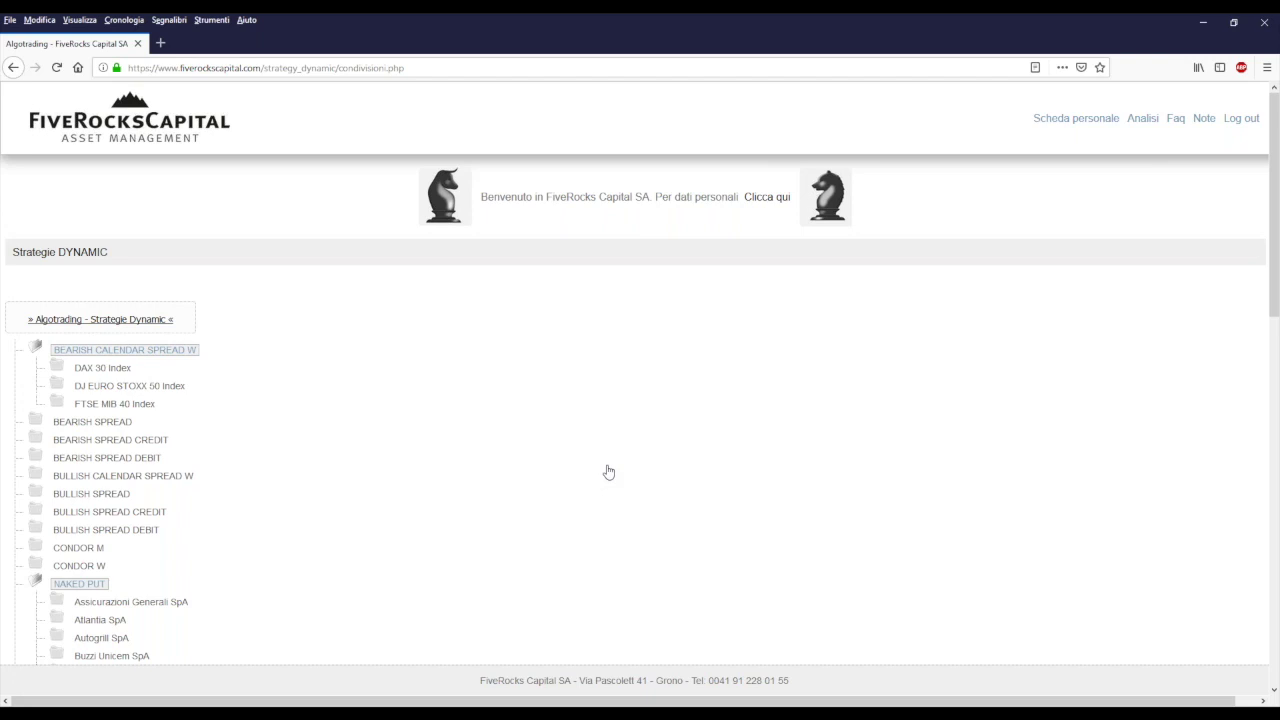
scroll(608, 471, "down", 5)
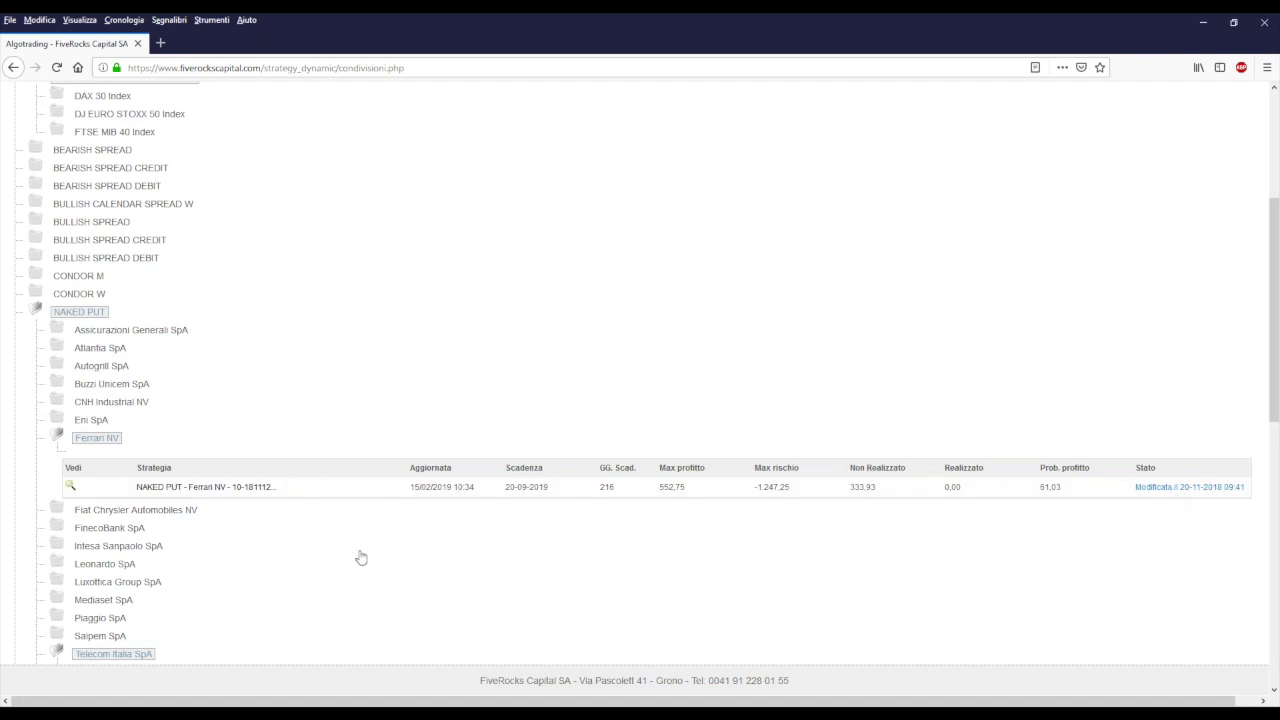
left_click(69, 489)
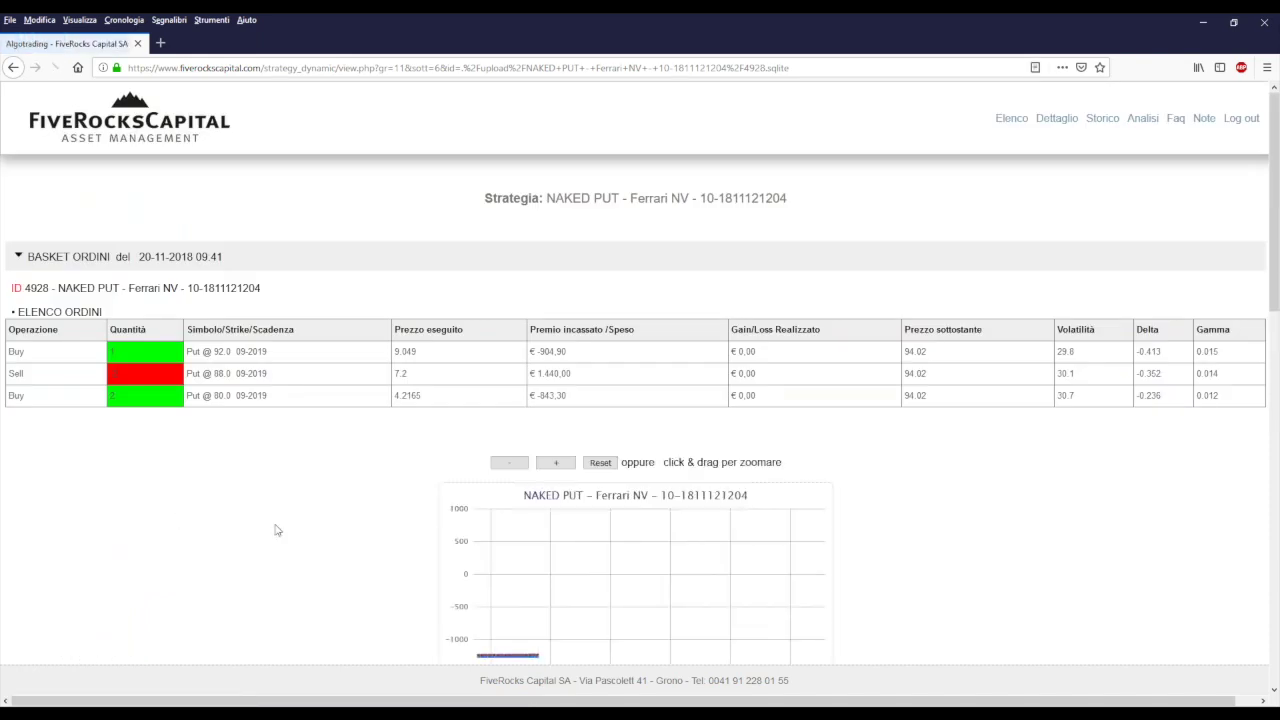
Step: Examine the Ferrari NV naked put's order basket, payoff chart and strategy parameters, and open its history
scroll(960, 517, "down", 5)
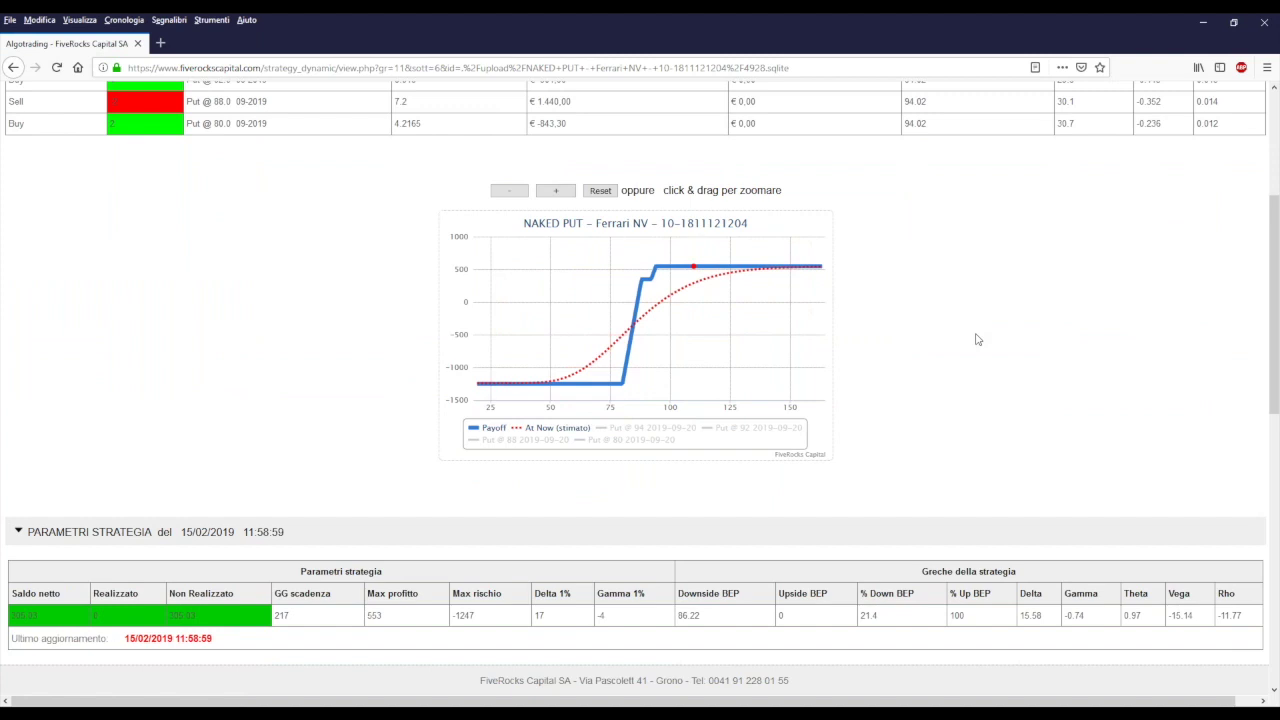
scroll(1070, 392, "up", 5)
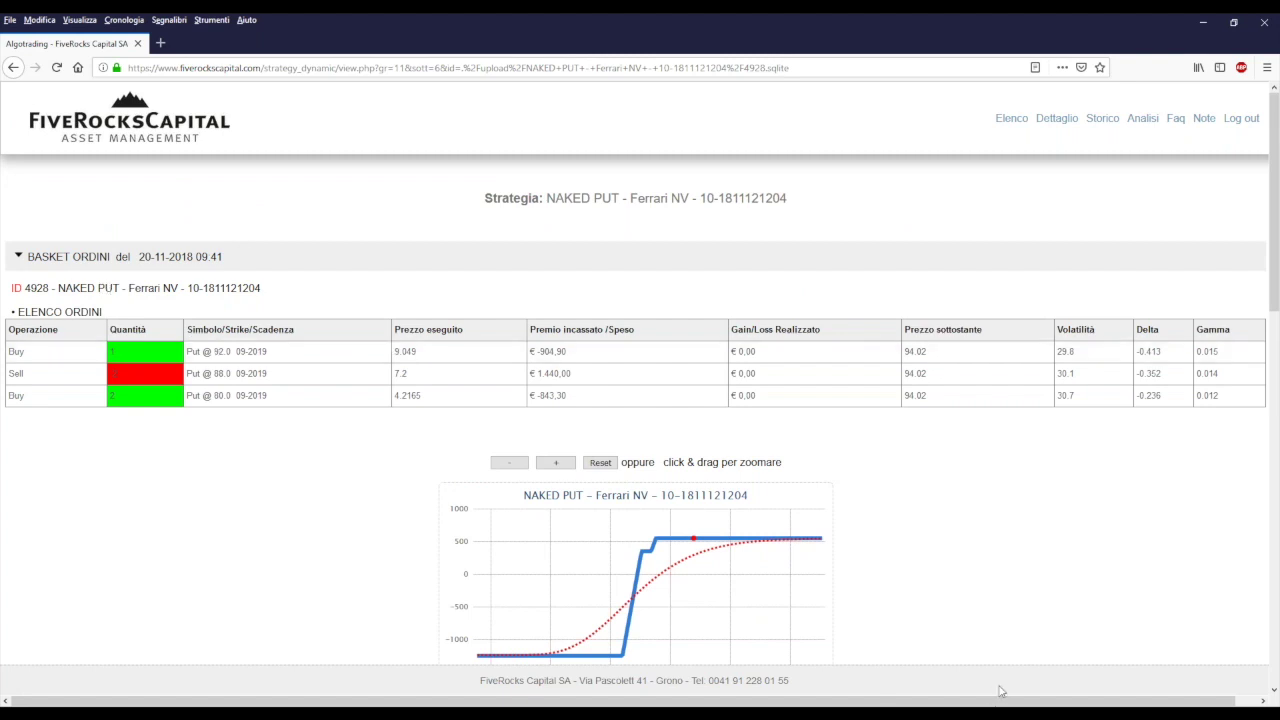
scroll(1020, 680, "down", 4)
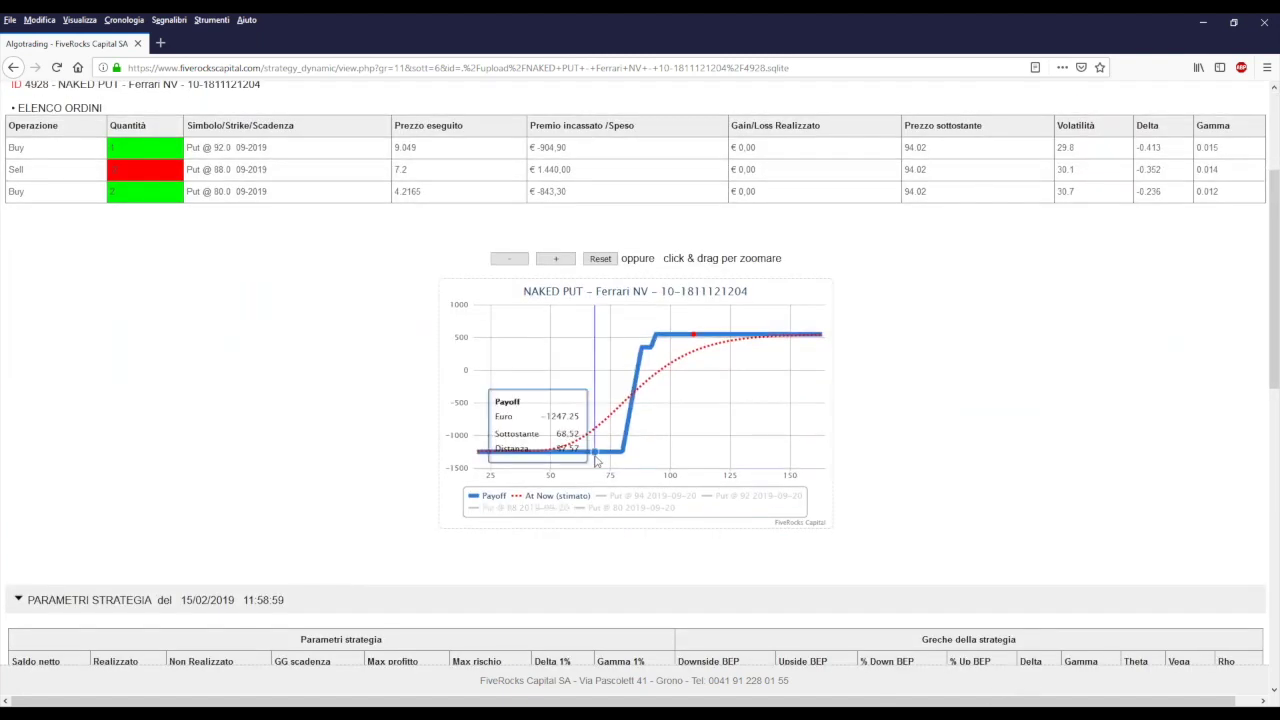
scroll(982, 507, "up", 1)
scroll(982, 507, "up", 1)
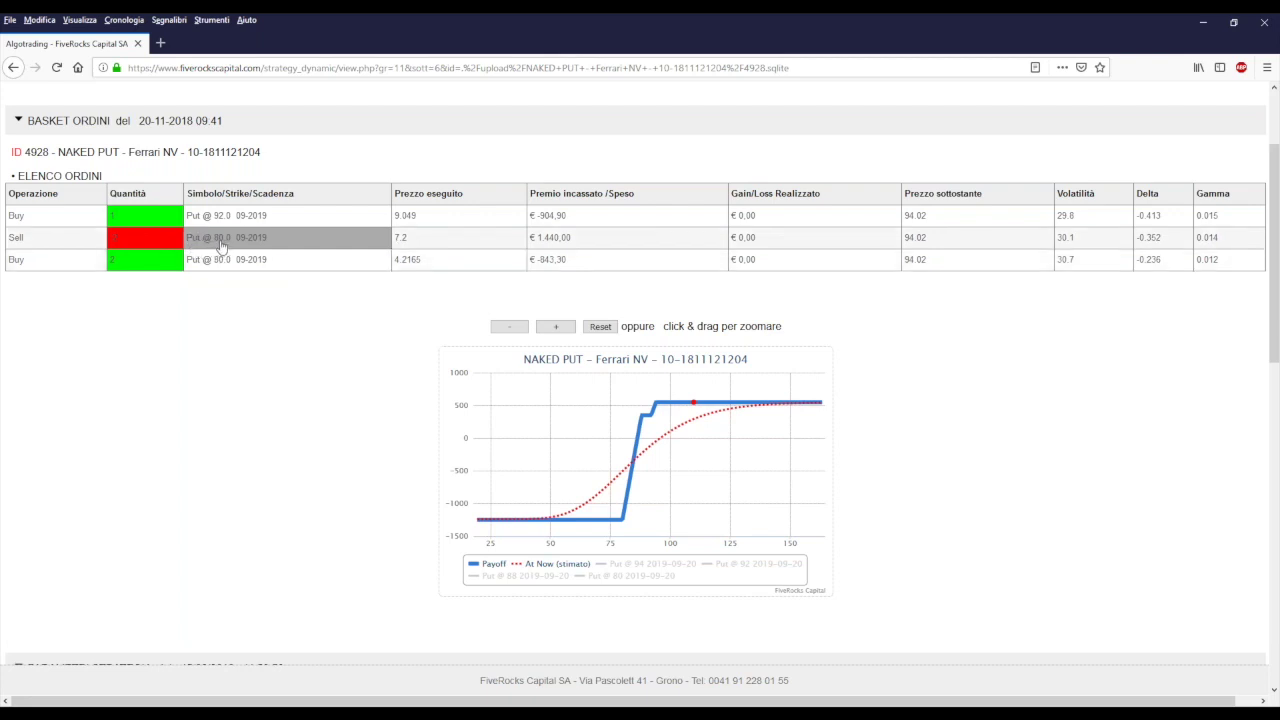
mouse_move(665, 450)
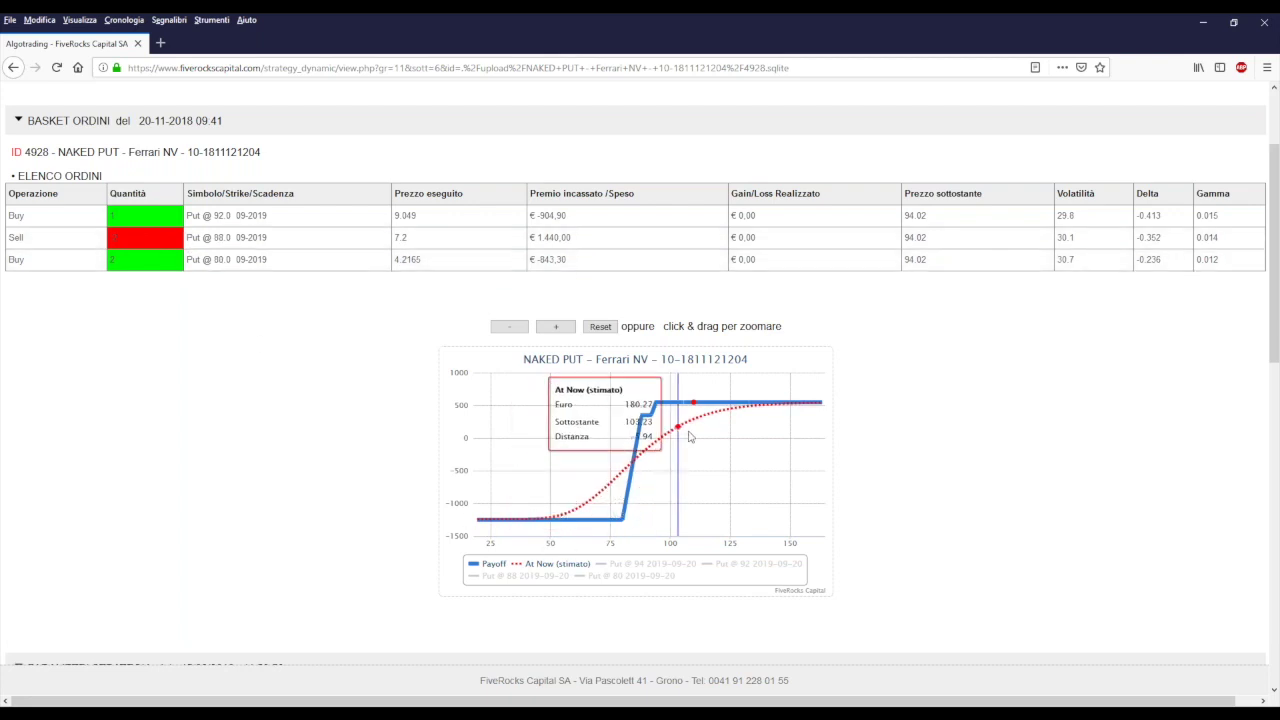
scroll(997, 513, "up", 2)
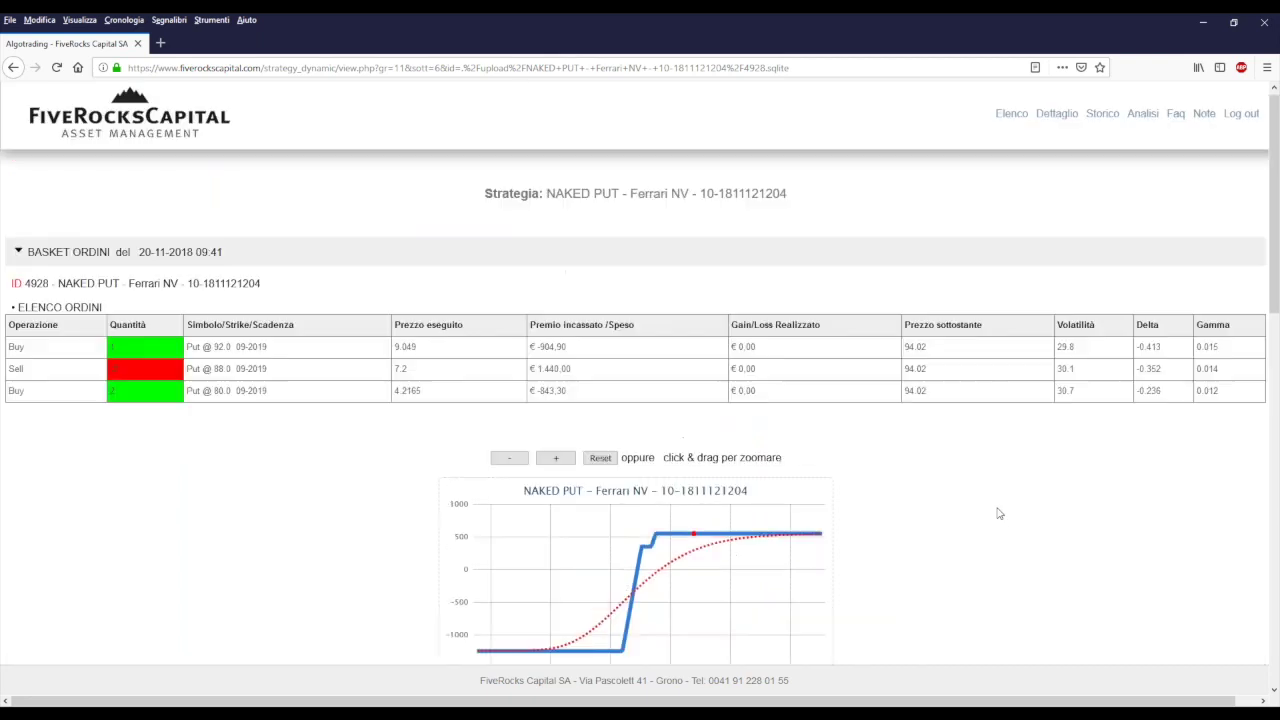
left_click(1101, 121)
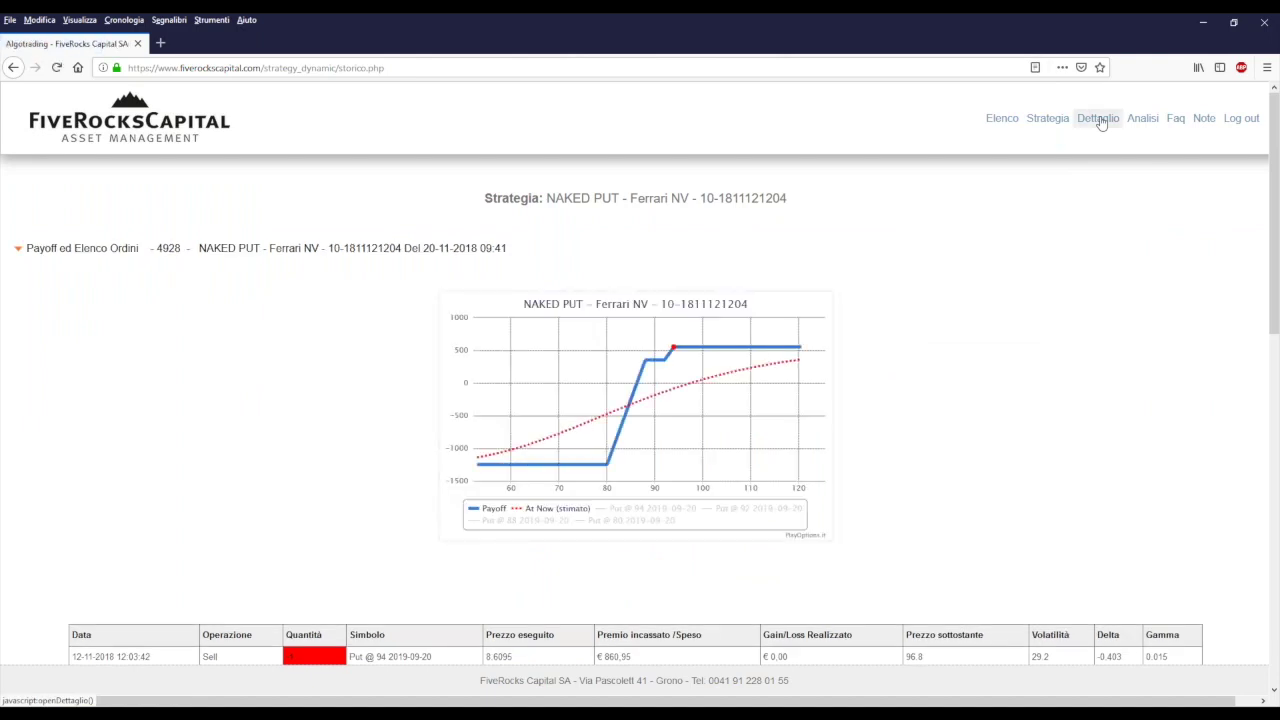
Step: Compare the payoff charts and order lists of the Ferrari NV naked put's 12-11-2018 and 20-11-2018 history entries
scroll(1022, 343, "down", 5)
scroll(1022, 343, "down", 7)
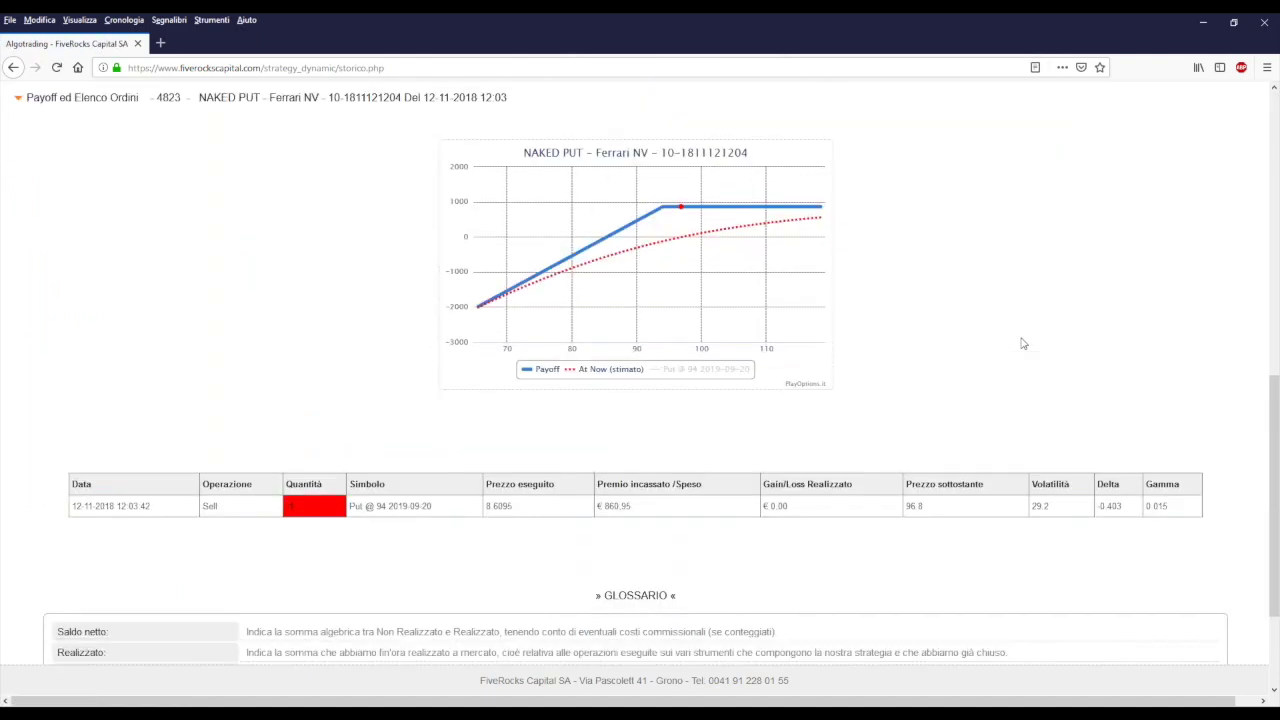
scroll(1020, 343, "up", 1)
mouse_move(686, 272)
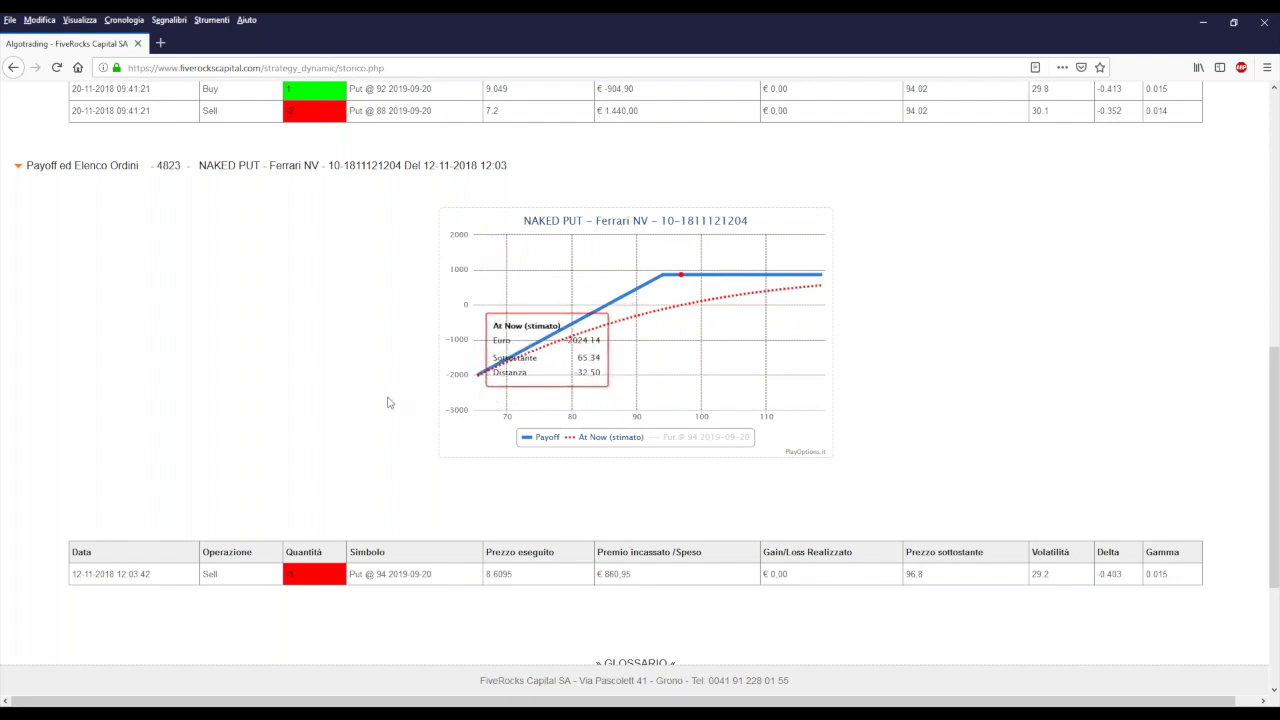
scroll(365, 398, "up", 3)
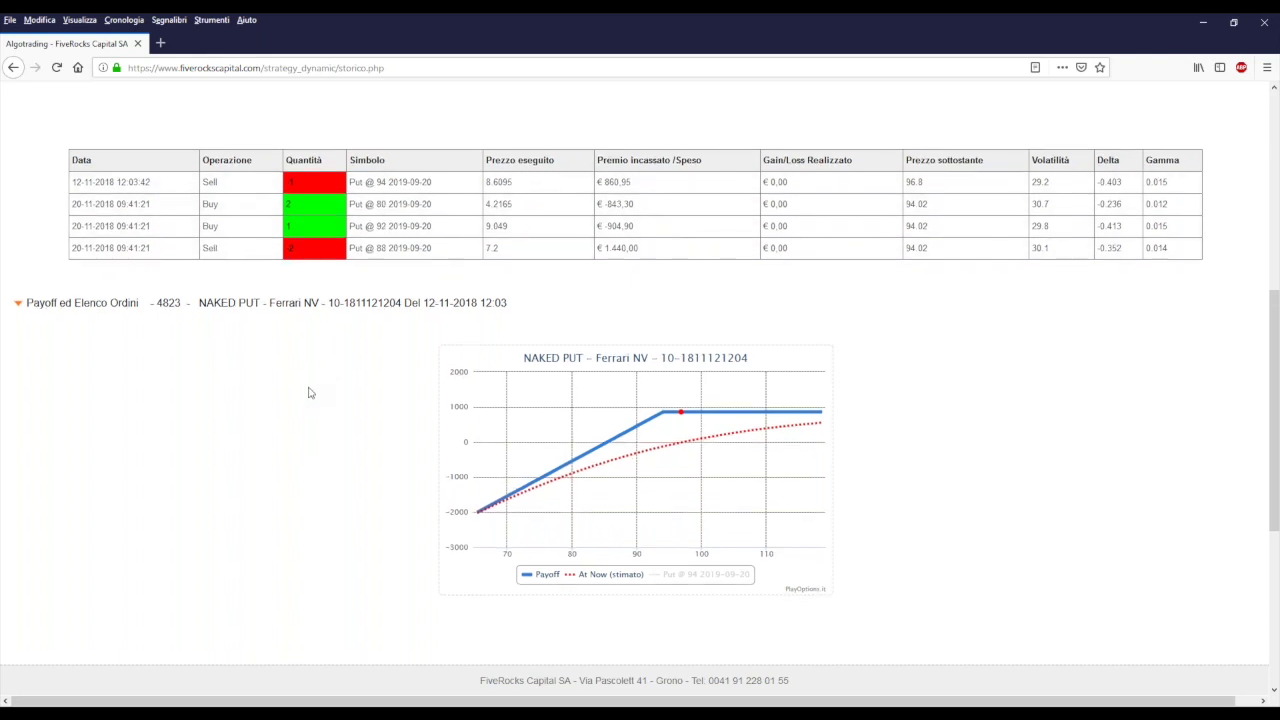
scroll(308, 392, "up", 4)
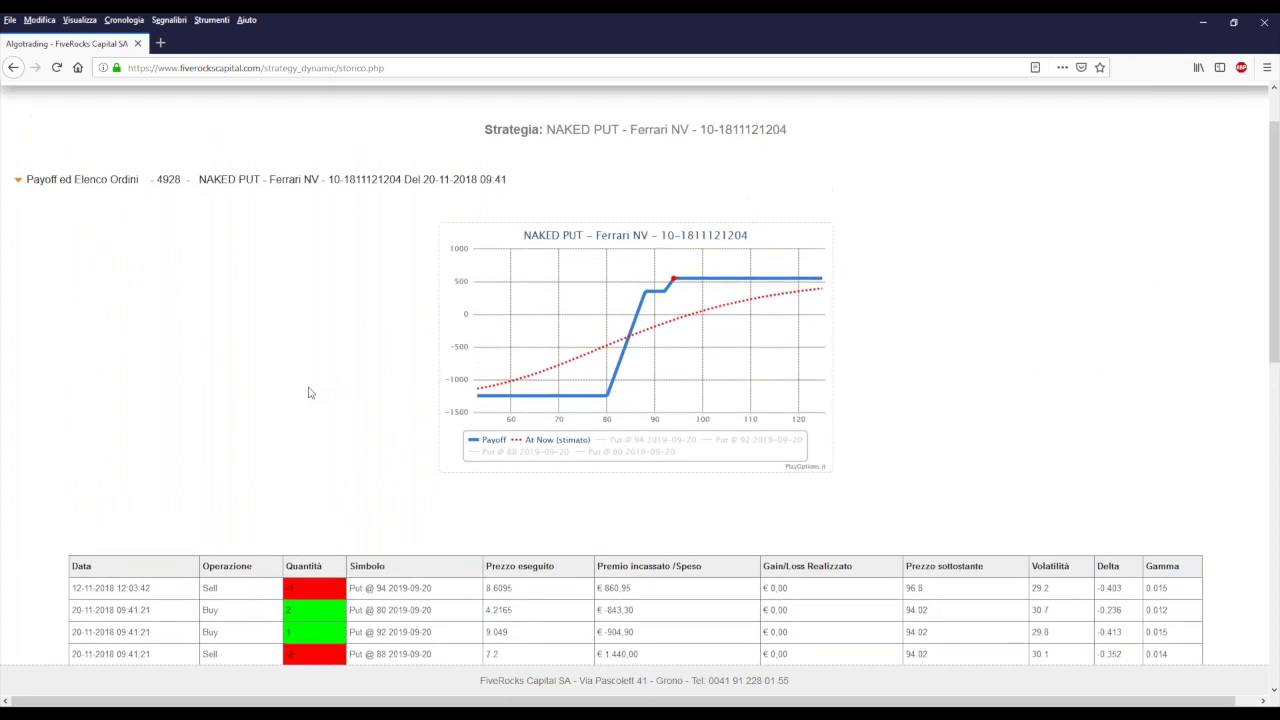
scroll(305, 390, "down", 5)
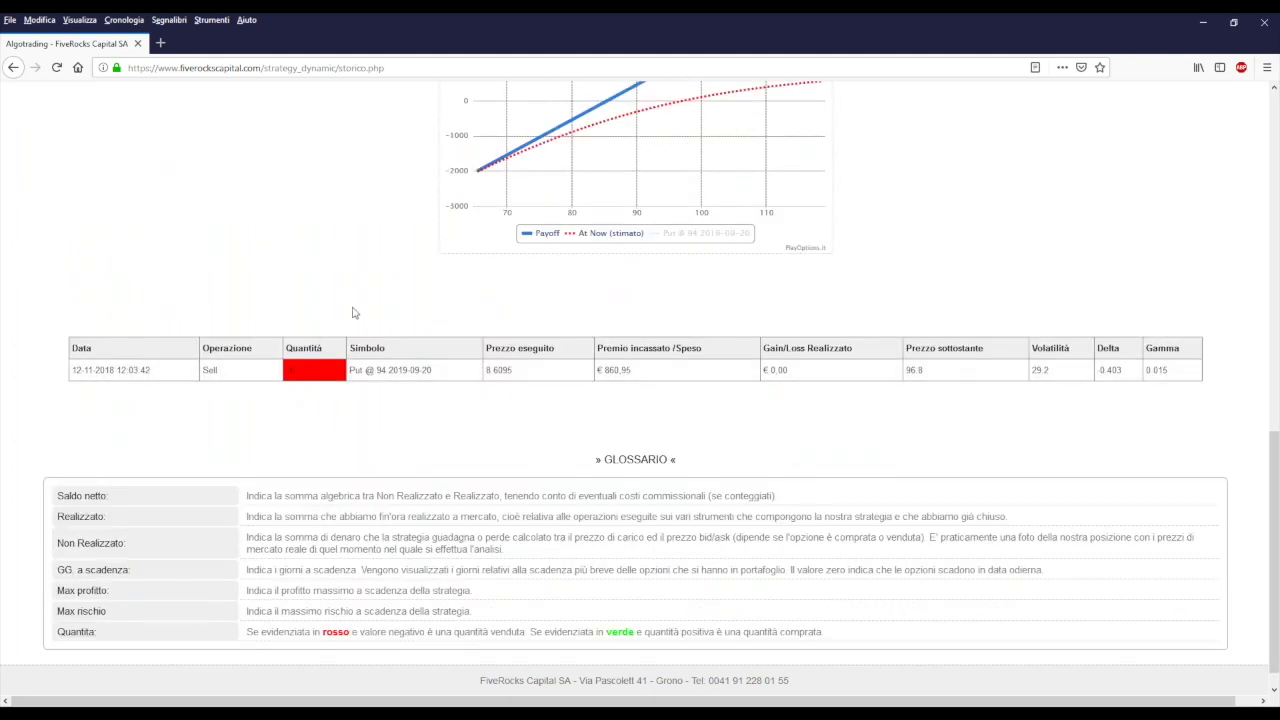
scroll(363, 294, "up", 5)
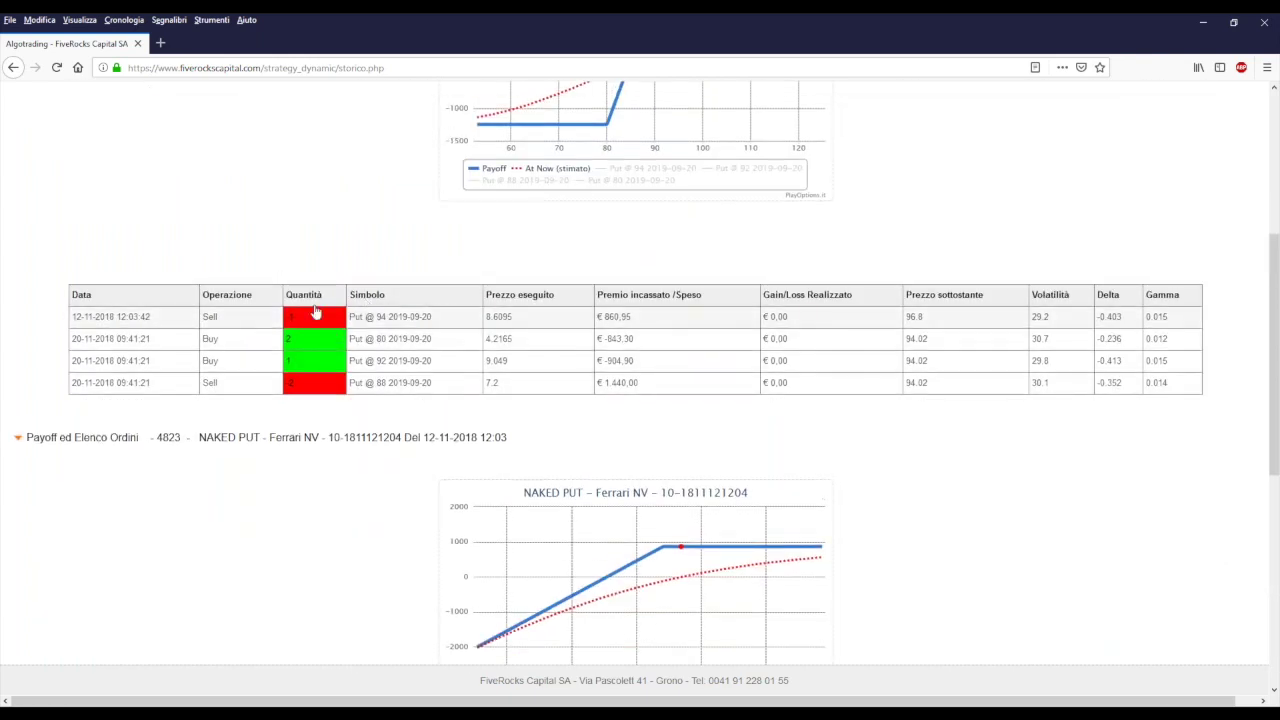